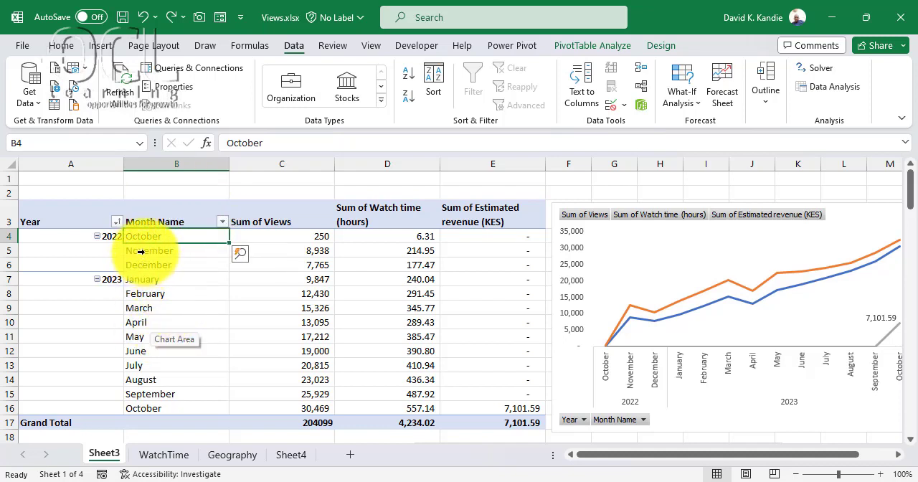
- Examine the views, watch time and estimated revenue by month in the yearly PivotTable on Sheet3
{"action": "left_click", "coordinate": [270, 221]}
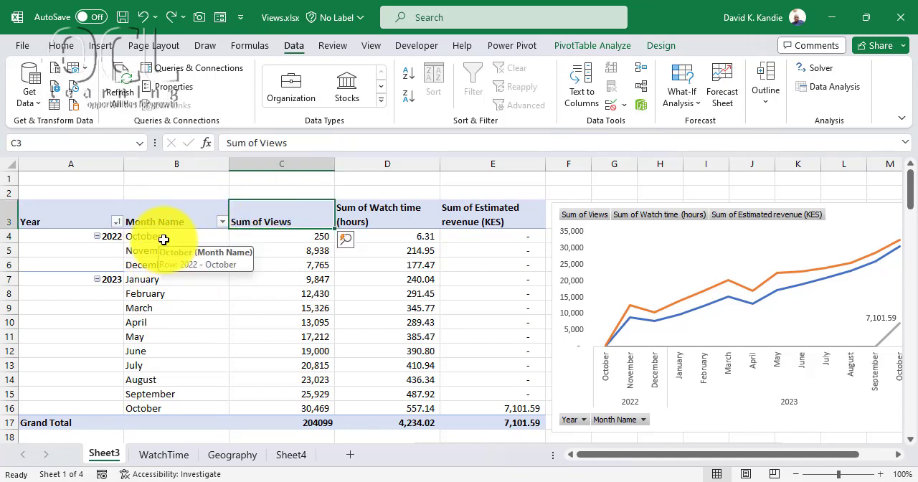
{"action": "left_click", "coordinate": [160, 409]}
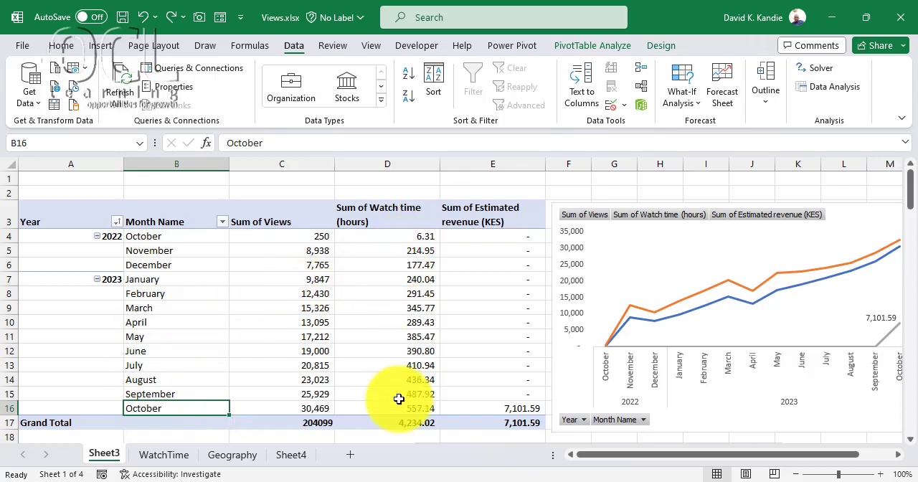
{"action": "left_click", "coordinate": [493, 403]}
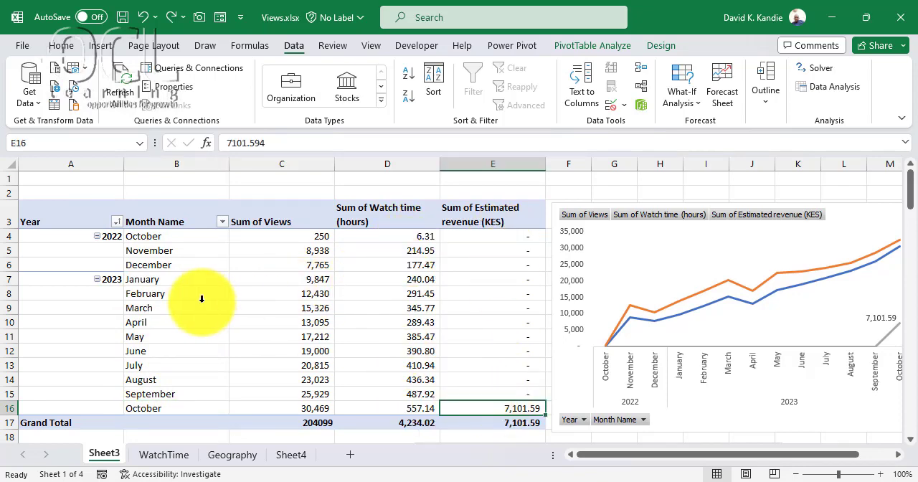
- Widen column A so the full country names fit in the watch time by country PivotTable on Sheet3
{"action": "scroll", "coordinate": [200, 302], "scroll_direction": "down", "scroll_amount": 5}
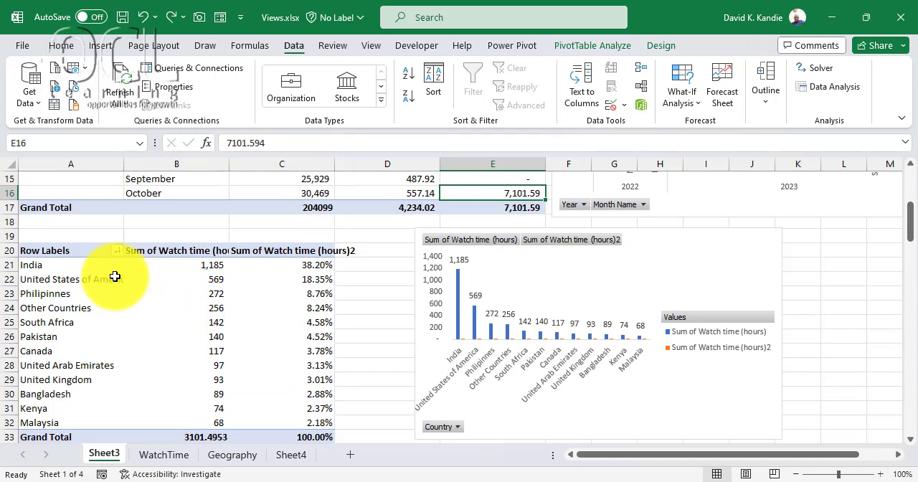
{"action": "left_click_drag", "start_coordinate": [56, 266], "coordinate": [55, 423]}
{"action": "left_click_drag", "start_coordinate": [122, 159], "coordinate": [147, 163]}
{"action": "left_click", "coordinate": [102, 268]}
{"action": "left_click", "coordinate": [106, 281]}
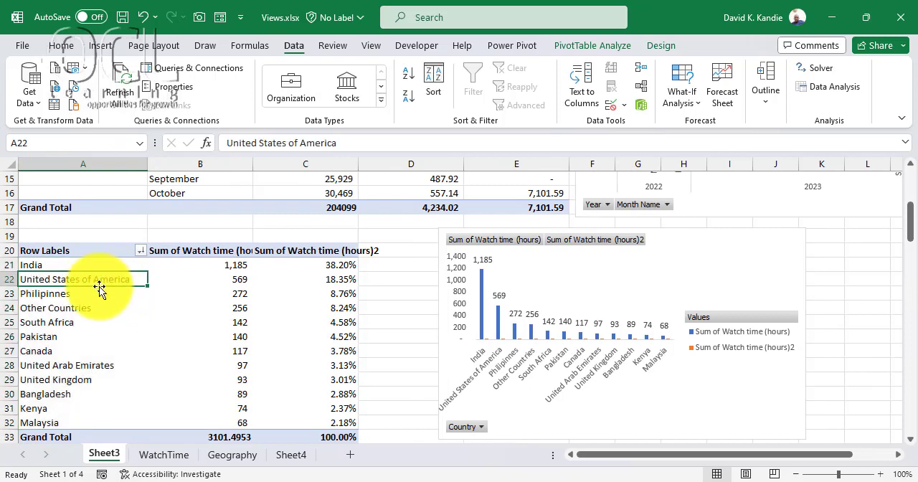
{"action": "left_click", "coordinate": [80, 319]}
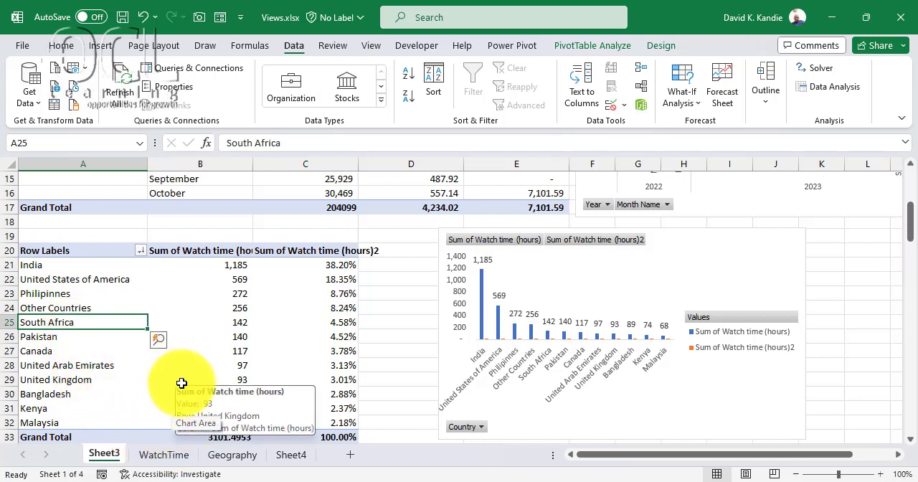
- Examine the daily records on the WatchTime sheet, including the watch time, estimated revenue and the Year to Day of Week # columns
{"action": "left_click", "coordinate": [172, 455]}
{"action": "left_click", "coordinate": [92, 194]}
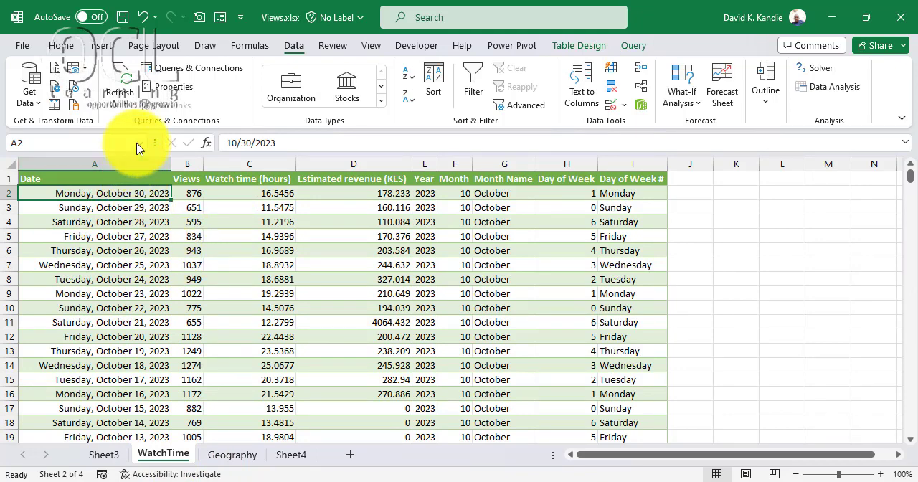
{"action": "left_click", "coordinate": [247, 165]}
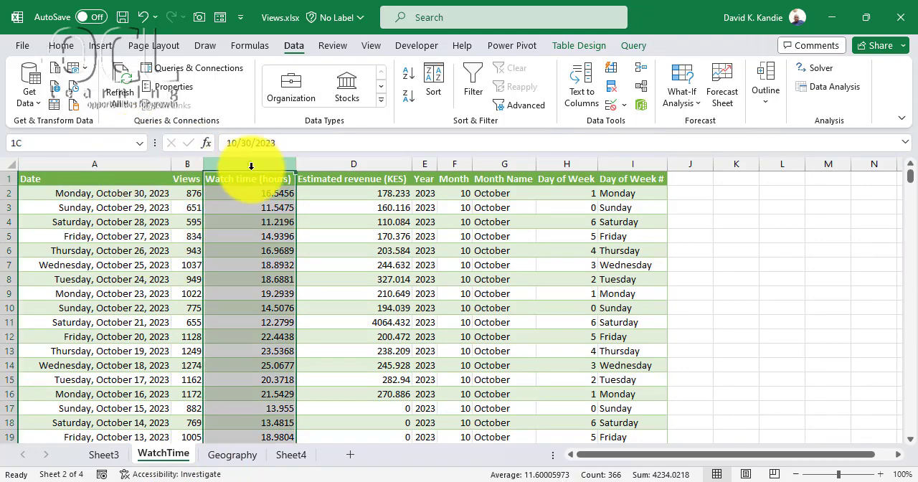
{"action": "left_click", "coordinate": [376, 192]}
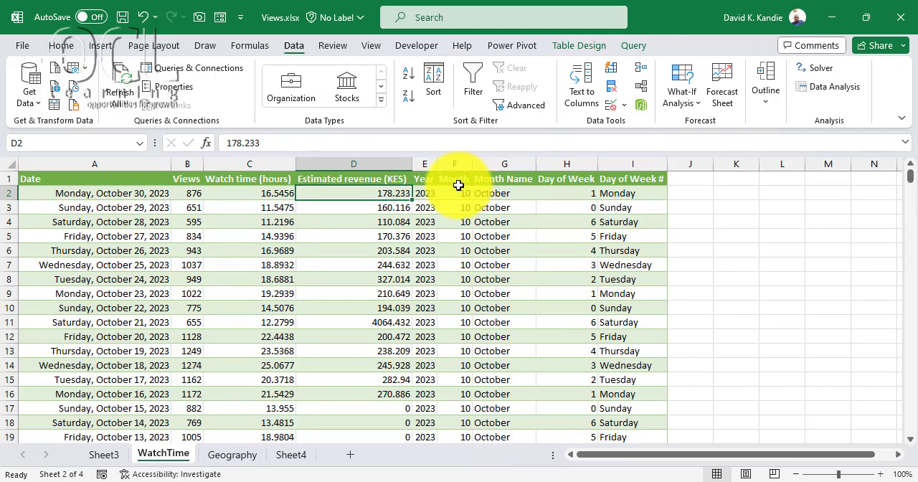
{"action": "left_click", "coordinate": [455, 191]}
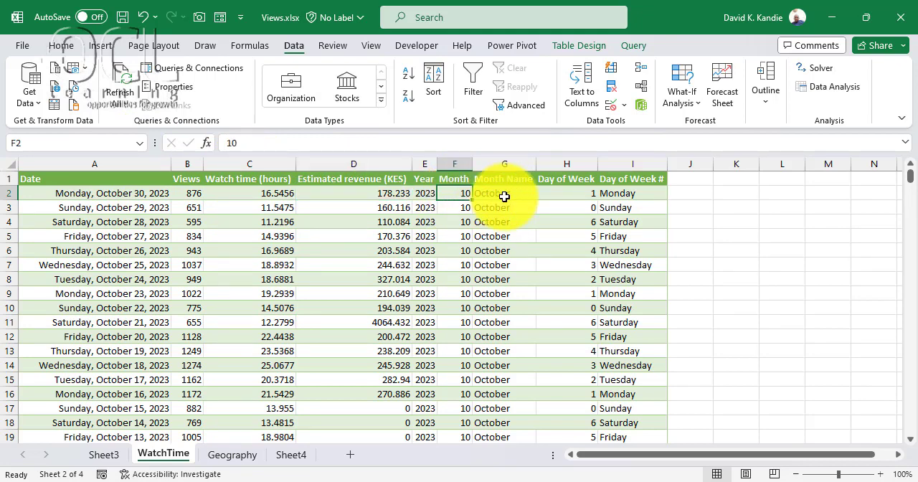
{"action": "left_click", "coordinate": [504, 196]}
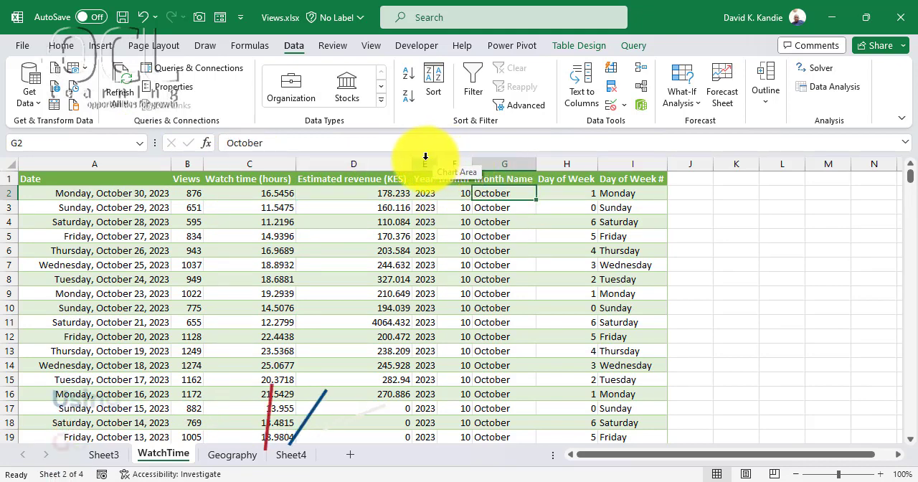
{"action": "left_click_drag", "start_coordinate": [425, 157], "coordinate": [647, 180]}
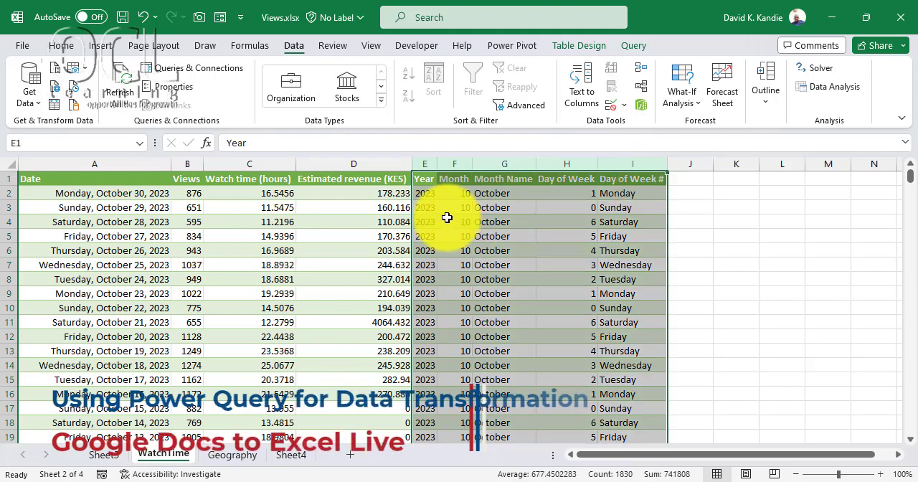
{"action": "left_click", "coordinate": [447, 217]}
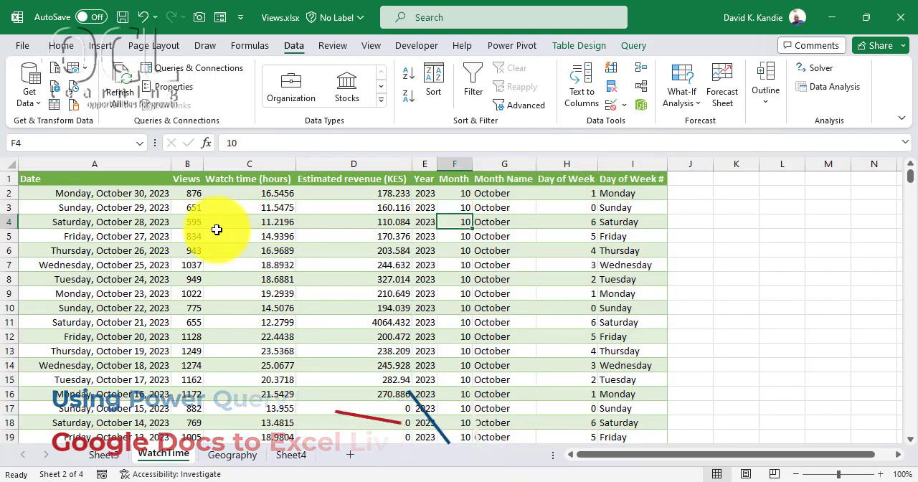
- Switch to the YouTube Studio channel analytics in the browser and set the reporting period to Last 365 days
{"action": "left_click", "coordinate": [654, 481]}
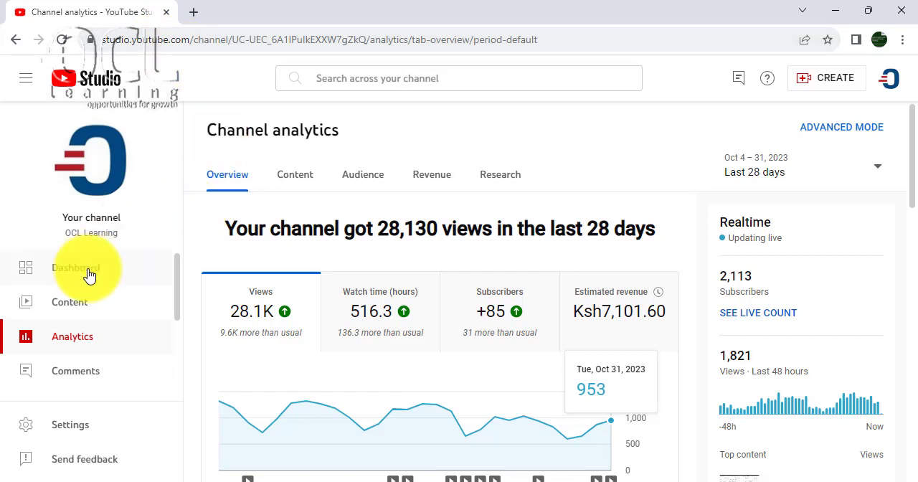
{"action": "scroll", "coordinate": [79, 373], "scroll_direction": "down", "scroll_amount": 3}
{"action": "scroll", "coordinate": [101, 401], "scroll_direction": "up", "scroll_amount": 3}
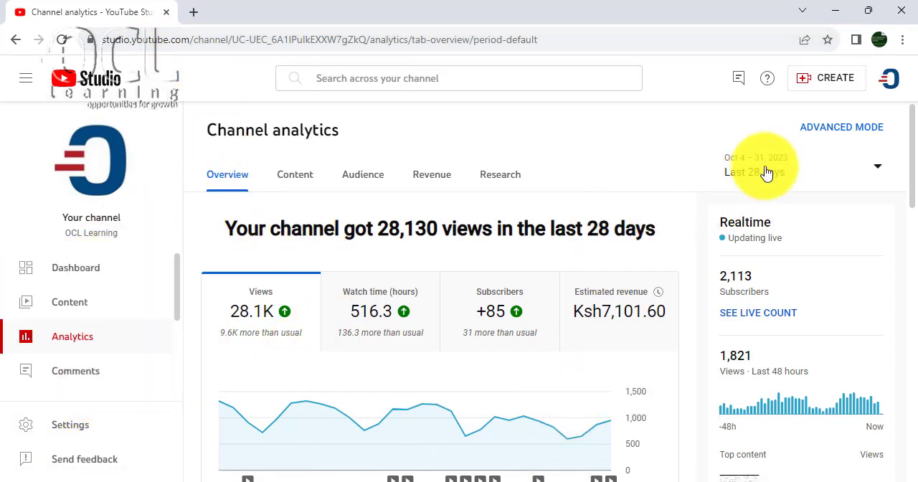
{"action": "left_click", "coordinate": [870, 171]}
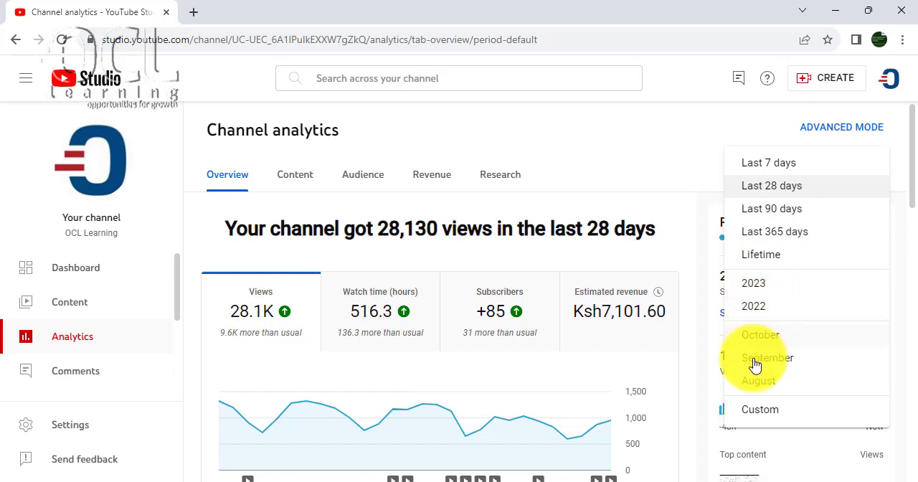
{"action": "left_click", "coordinate": [767, 231]}
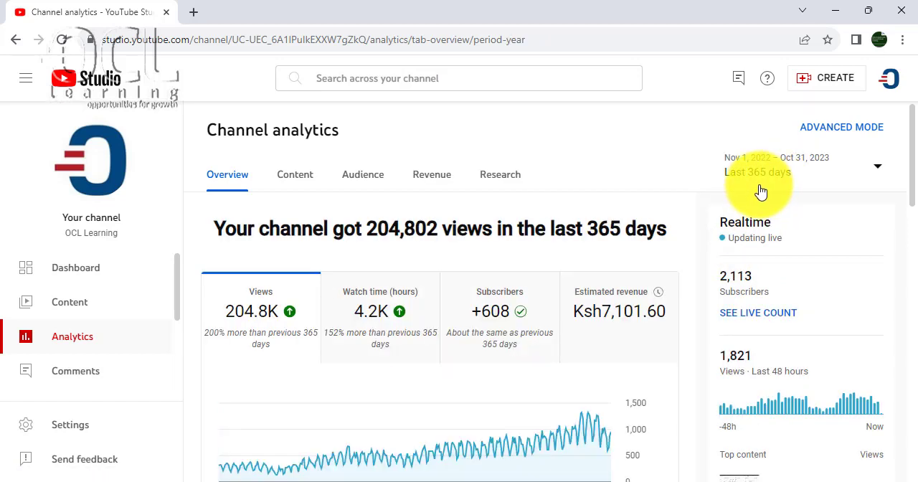
- Open the channel analytics in advanced mode and display the Geography report
{"action": "scroll", "coordinate": [466, 354], "scroll_direction": "down", "scroll_amount": 3}
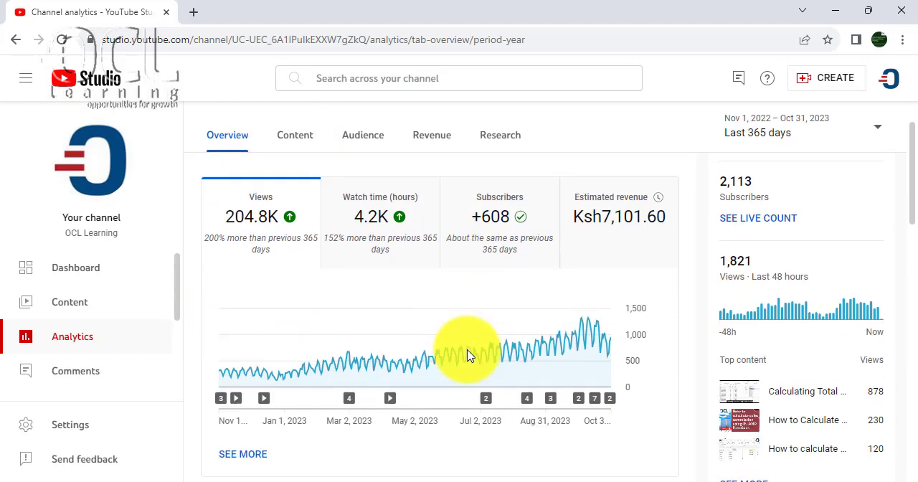
{"action": "scroll", "coordinate": [430, 410], "scroll_direction": "down", "scroll_amount": 3}
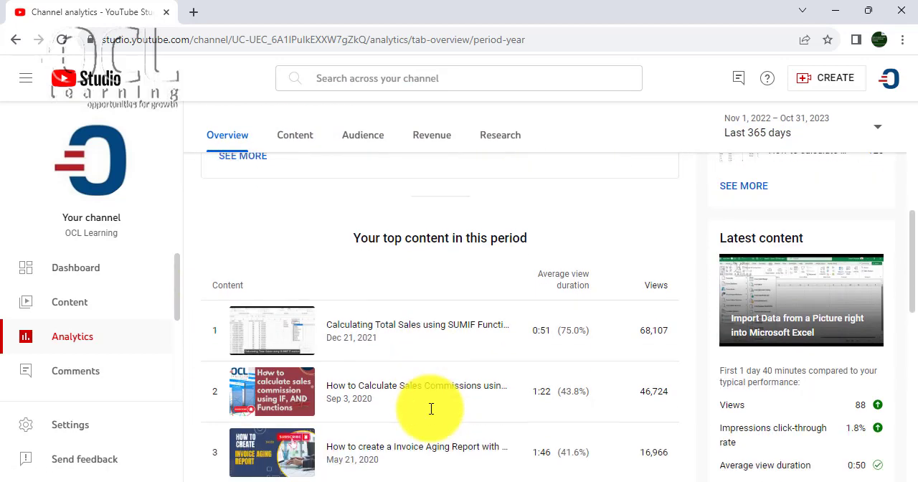
{"action": "scroll", "coordinate": [430, 406], "scroll_direction": "up", "scroll_amount": 6}
{"action": "scroll", "coordinate": [430, 406], "scroll_direction": "up", "scroll_amount": 1}
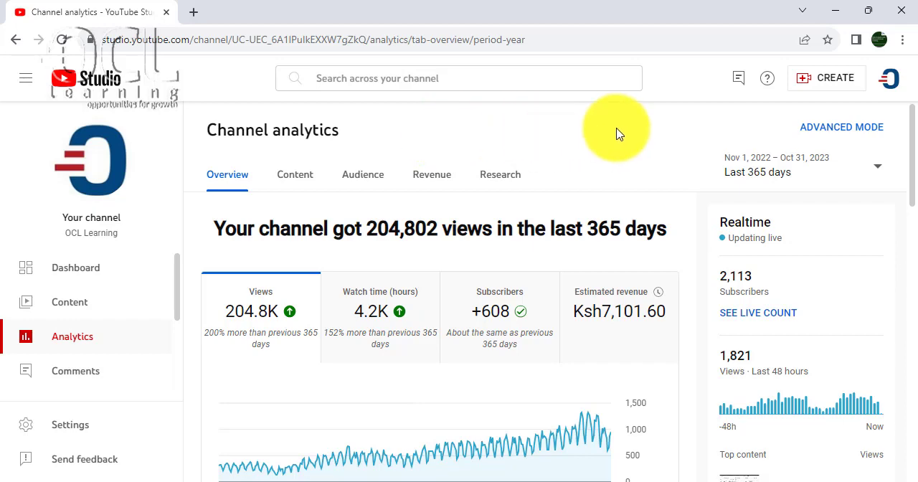
{"action": "left_click", "coordinate": [835, 131]}
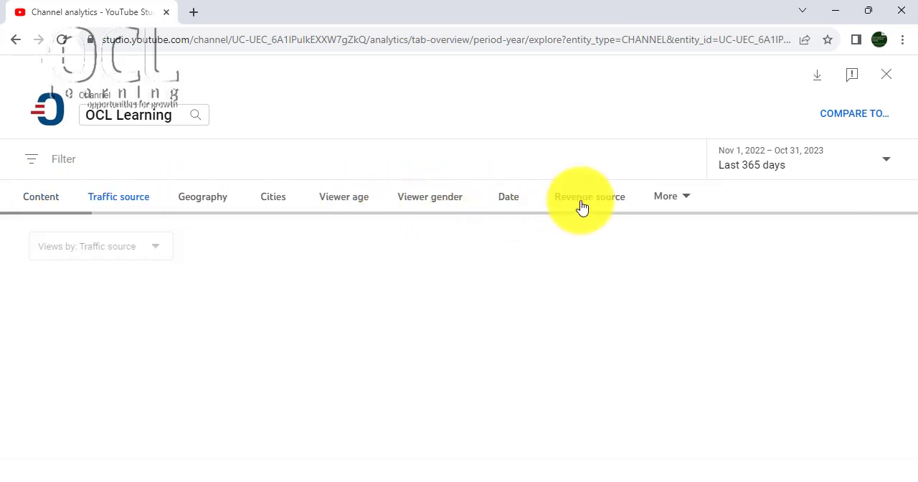
{"action": "left_click", "coordinate": [680, 208]}
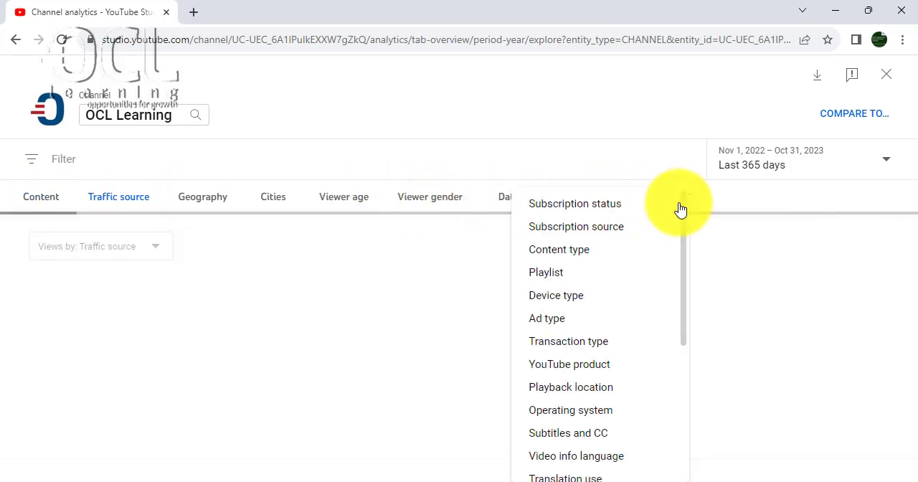
{"action": "left_click", "coordinate": [204, 202]}
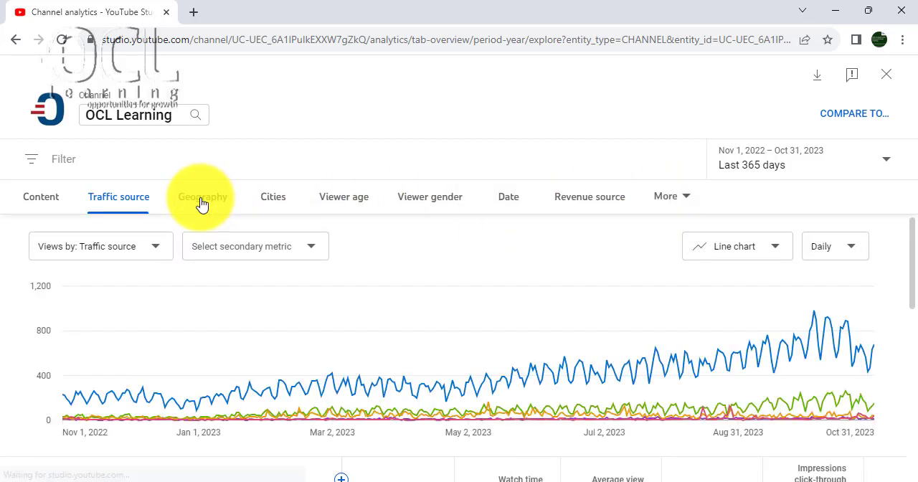
{"action": "left_click", "coordinate": [202, 202]}
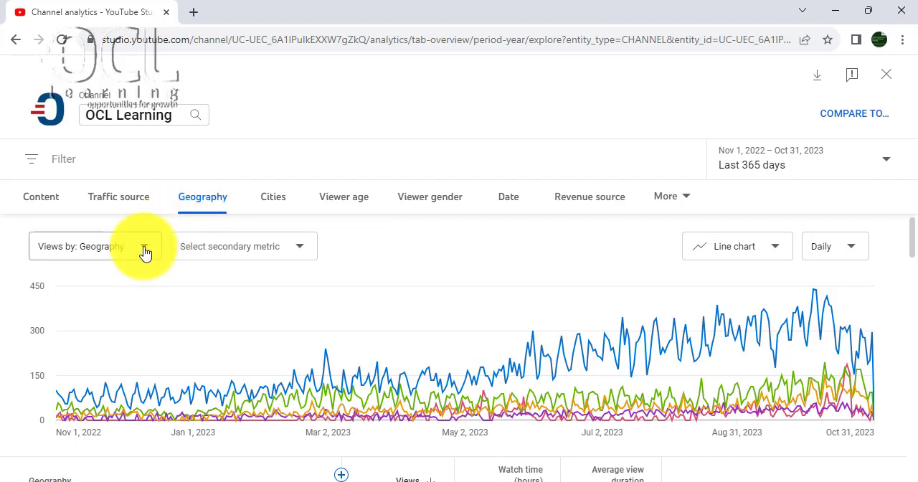
- Examine the secondary metric options and the views, watch time and average view duration per country in the Geography report
{"action": "left_click", "coordinate": [298, 251]}
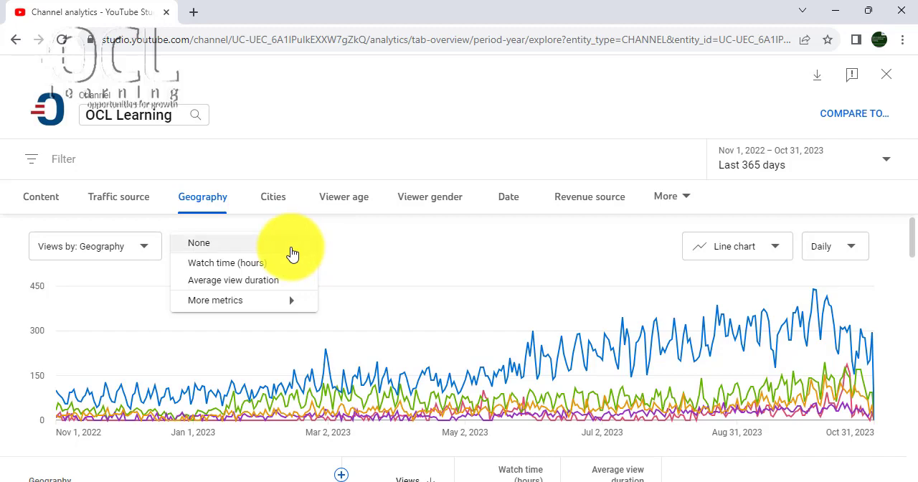
{"action": "left_click", "coordinate": [291, 247]}
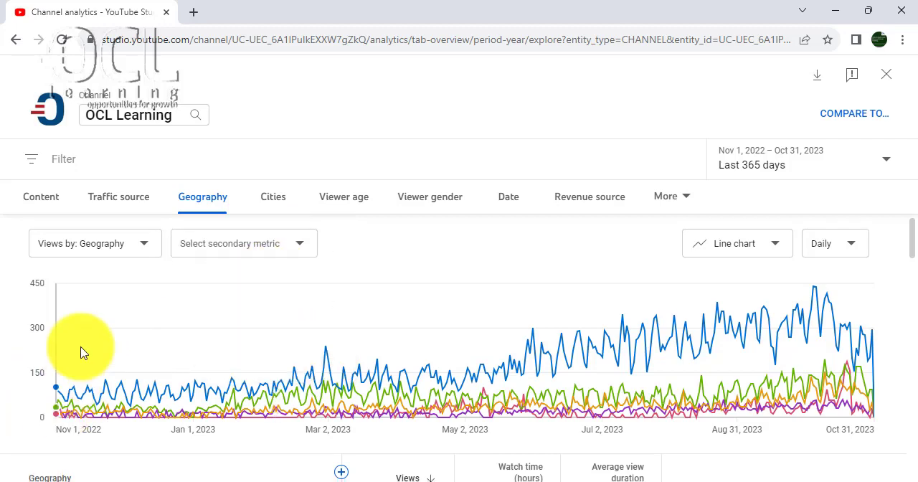
{"action": "scroll", "coordinate": [81, 351], "scroll_direction": "down", "scroll_amount": 3}
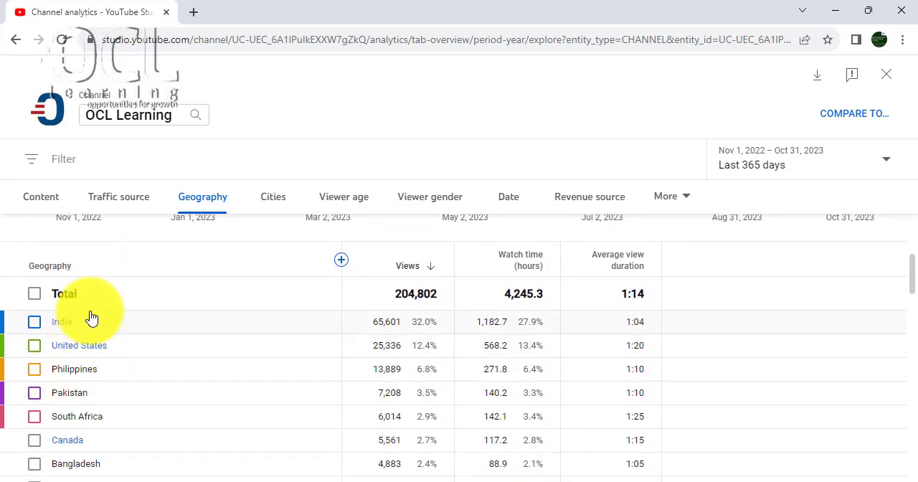
{"action": "scroll", "coordinate": [107, 375], "scroll_direction": "down", "scroll_amount": 3}
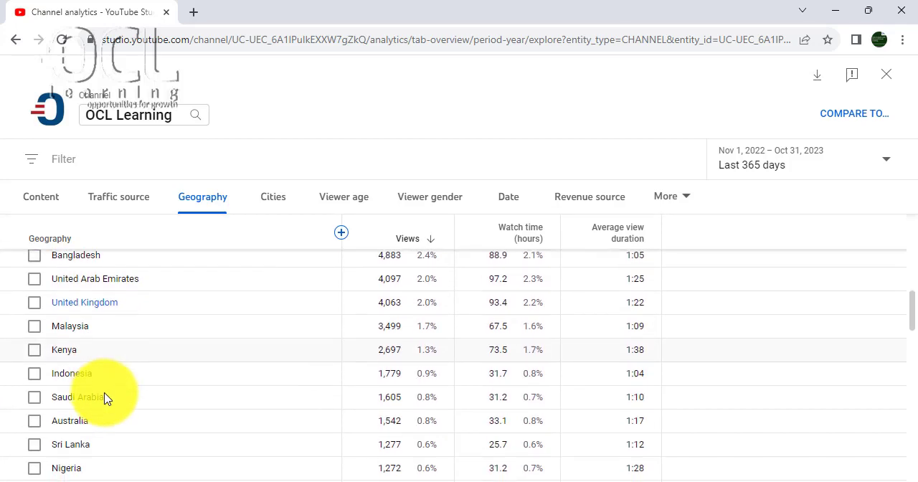
{"action": "scroll", "coordinate": [107, 397], "scroll_direction": "down", "scroll_amount": 2}
{"action": "scroll", "coordinate": [107, 394], "scroll_direction": "up", "scroll_amount": 8}
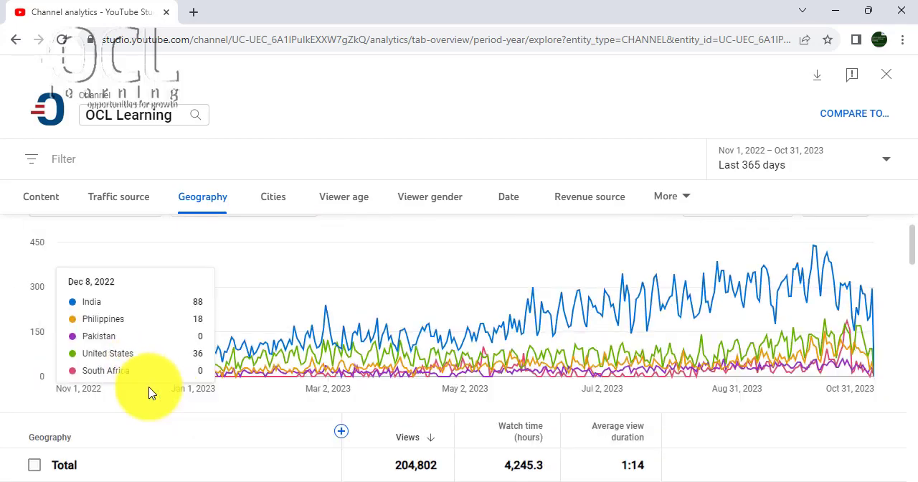
{"action": "scroll", "coordinate": [151, 393], "scroll_direction": "down", "scroll_amount": 2}
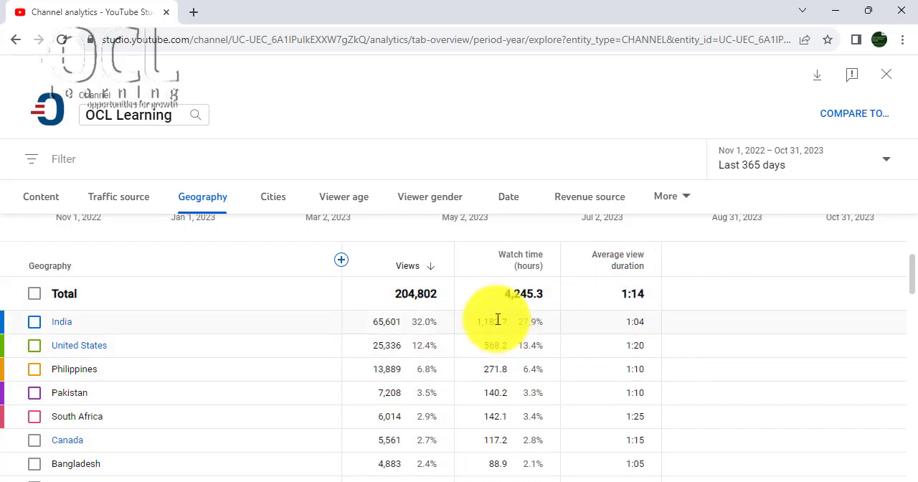
{"action": "scroll", "coordinate": [266, 311], "scroll_direction": "up", "scroll_amount": 3}
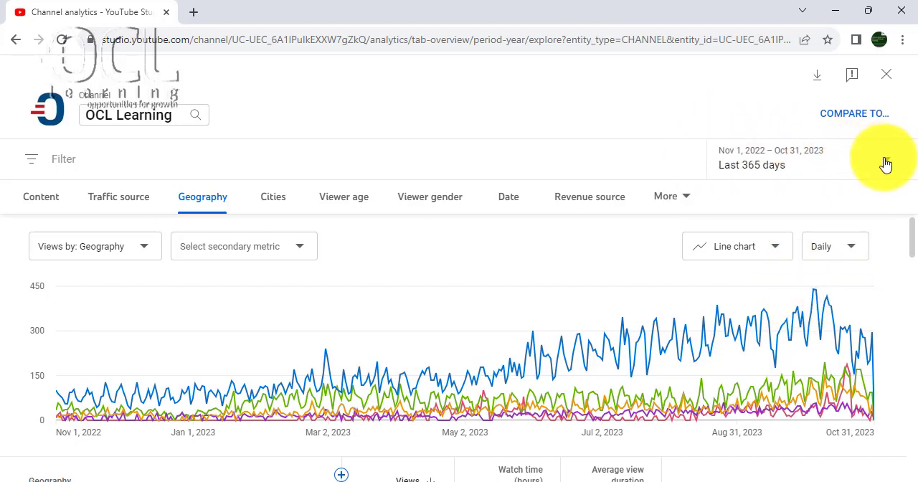
- Try the Last 7 days period on the Geography report, and restore the Last 365 days period
{"action": "left_click", "coordinate": [885, 164]}
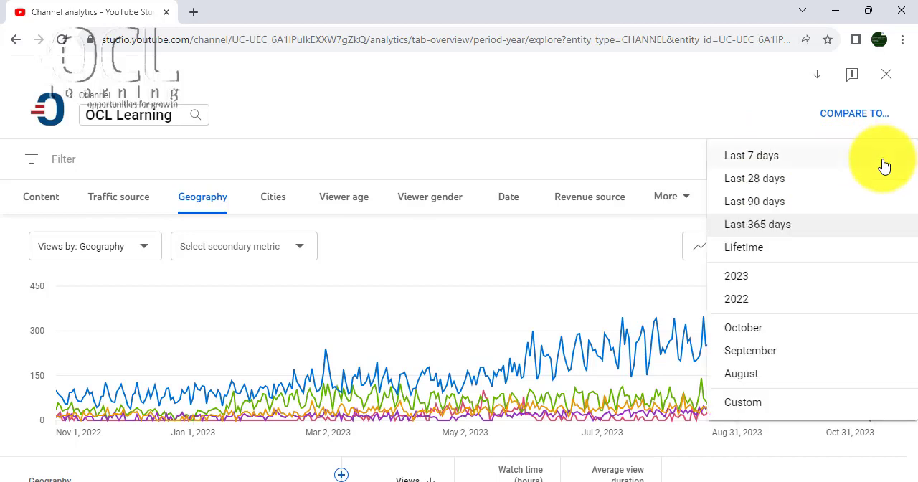
{"action": "left_click", "coordinate": [831, 152]}
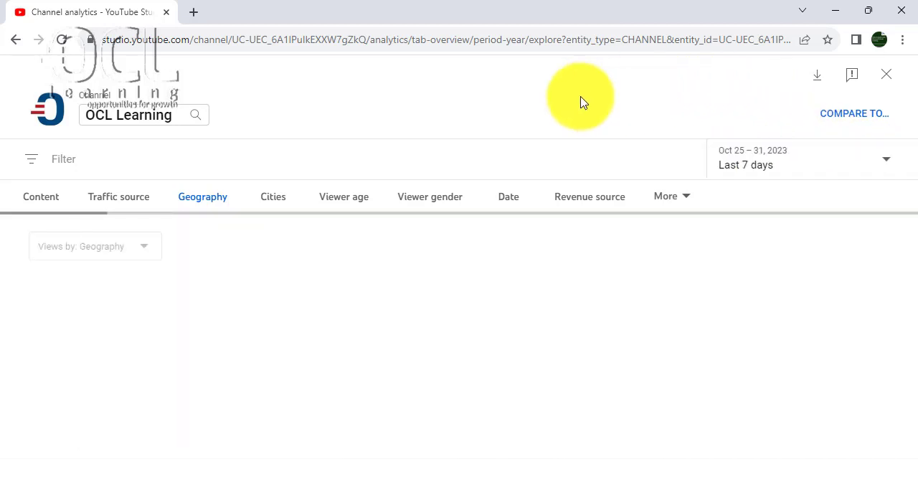
{"action": "left_click", "coordinate": [887, 164]}
{"action": "left_click", "coordinate": [887, 165]}
{"action": "left_click", "coordinate": [887, 165]}
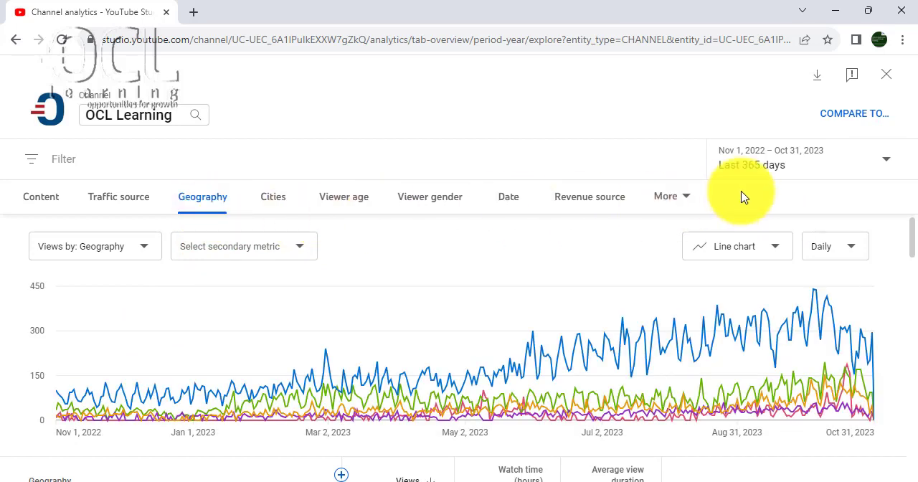
- Export the Geography report to Google Sheets in a new tab, always allowing pop-ups and redirects from studio.youtube.com
{"action": "left_click", "coordinate": [817, 78]}
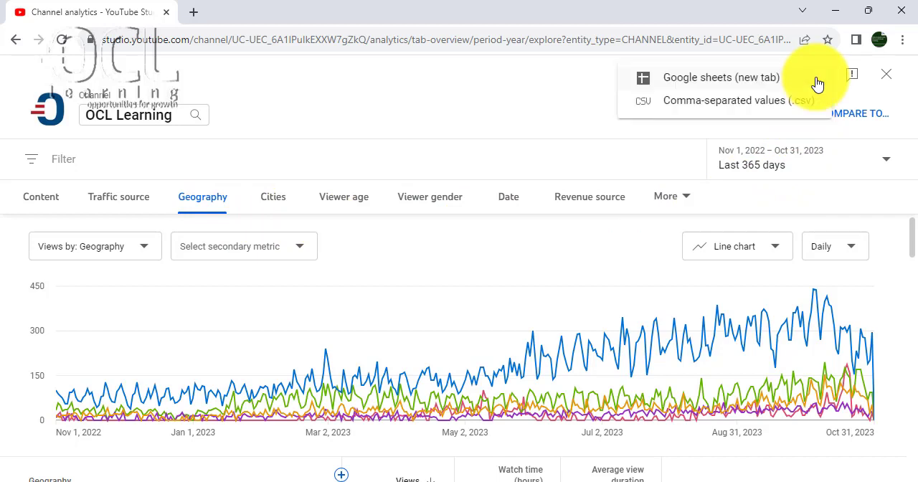
{"action": "left_click", "coordinate": [707, 79]}
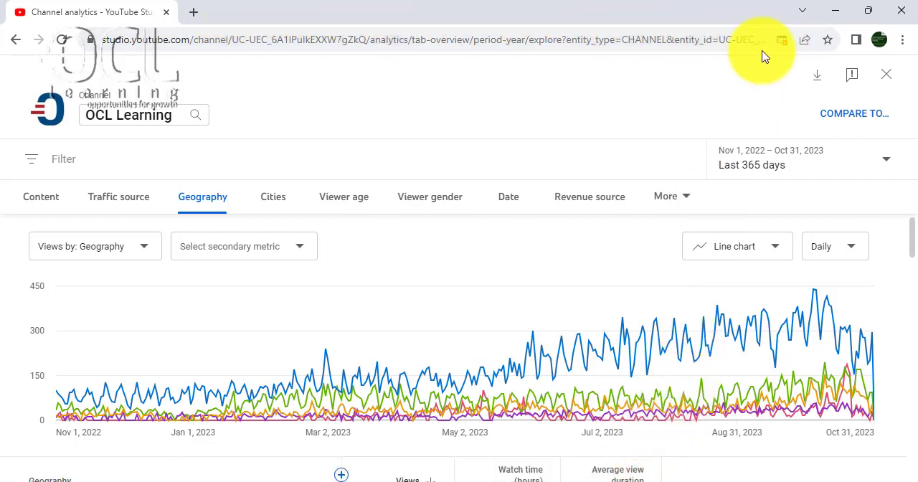
{"action": "left_click", "coordinate": [781, 41]}
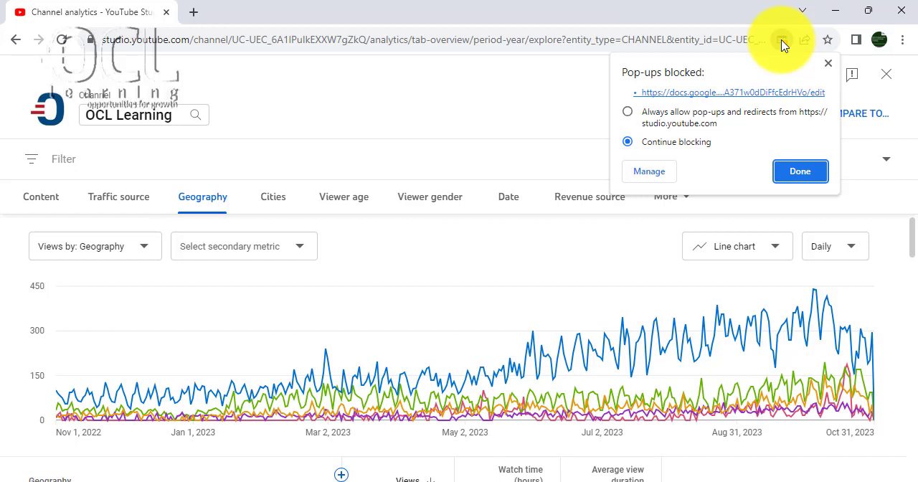
{"action": "left_click", "coordinate": [627, 114]}
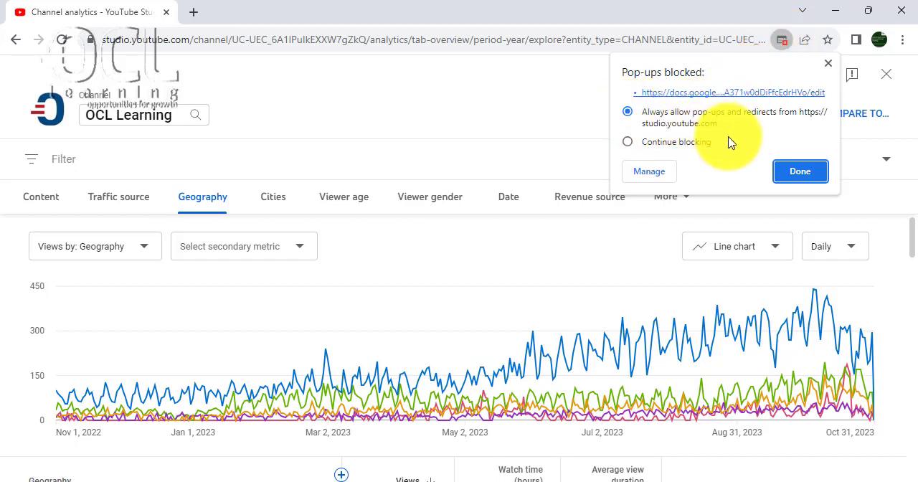
{"action": "left_click", "coordinate": [794, 171]}
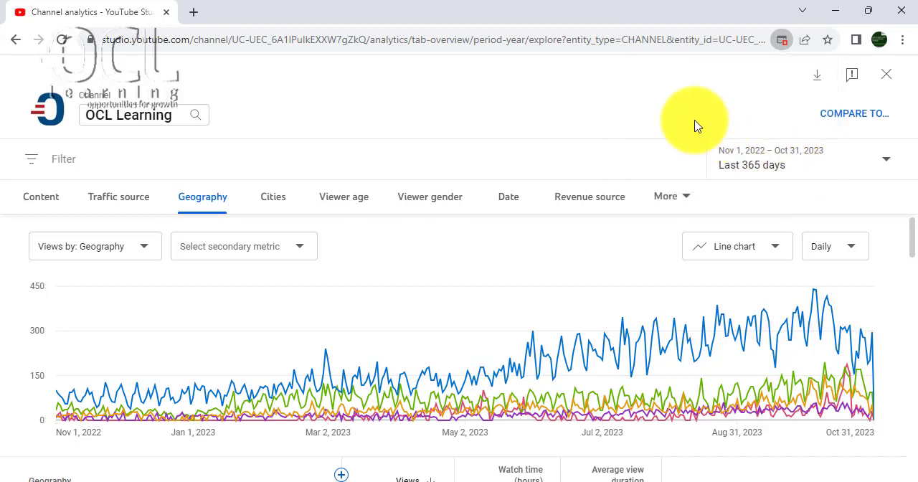
{"action": "left_click", "coordinate": [818, 83]}
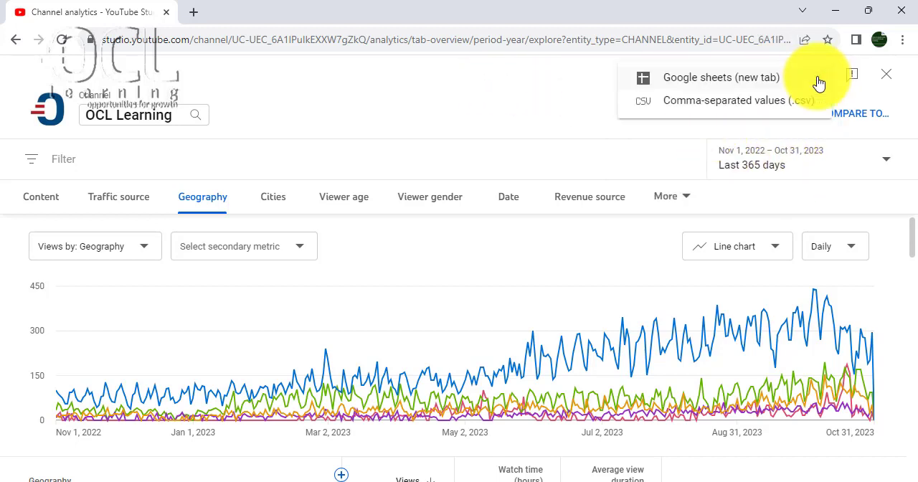
{"action": "left_click", "coordinate": [741, 86]}
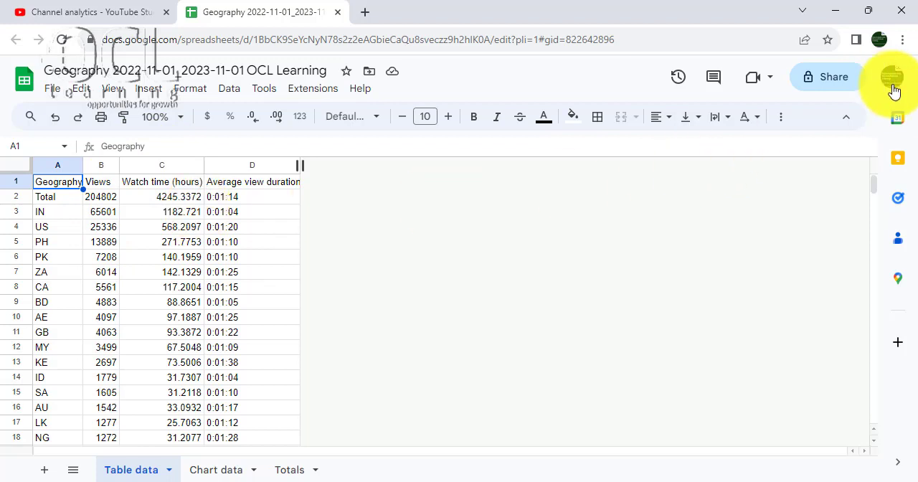
{"action": "left_click", "coordinate": [52, 88]}
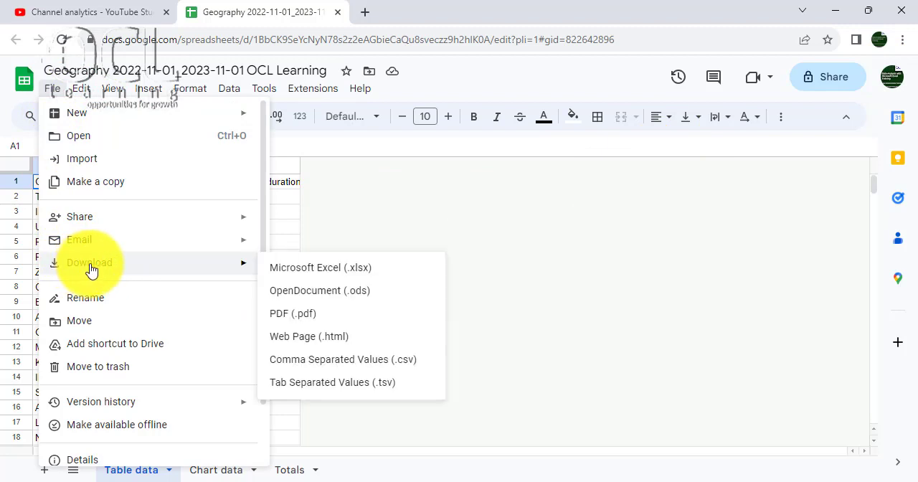
{"action": "mouse_move", "coordinate": [99, 218]}
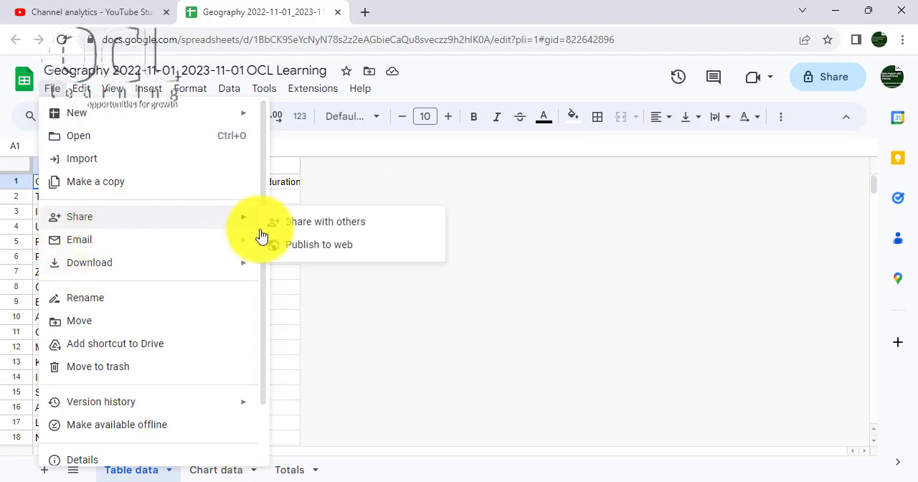
{"action": "left_click", "coordinate": [319, 245]}
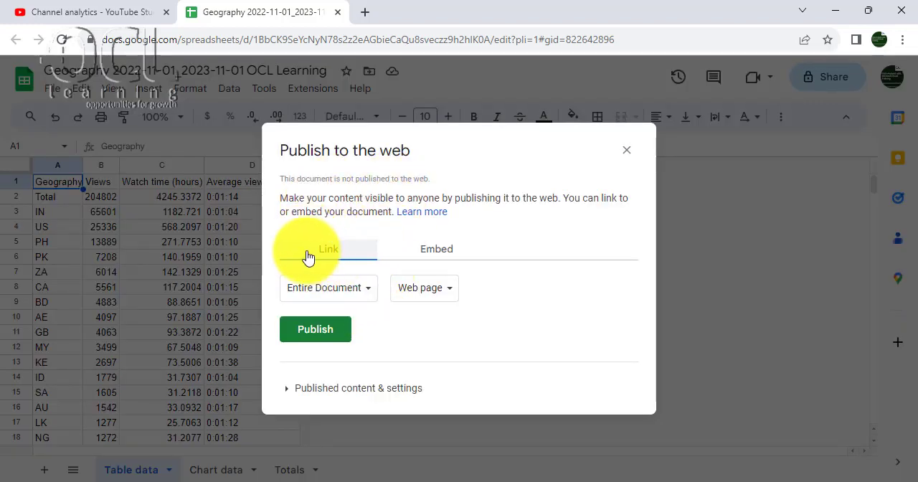
{"action": "left_click", "coordinate": [625, 150]}
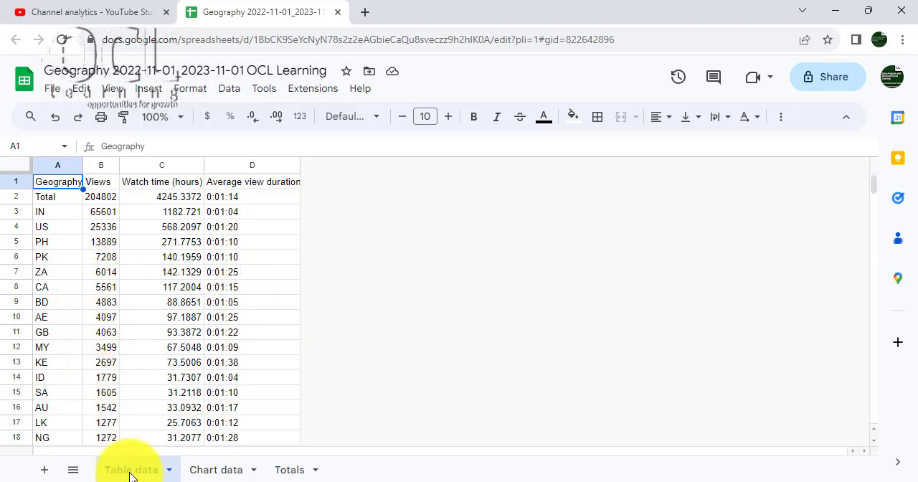
- Look through the Chart data and Totals sheets of the exported spreadsheet, and return to the Table data sheet
{"action": "left_click", "coordinate": [208, 473]}
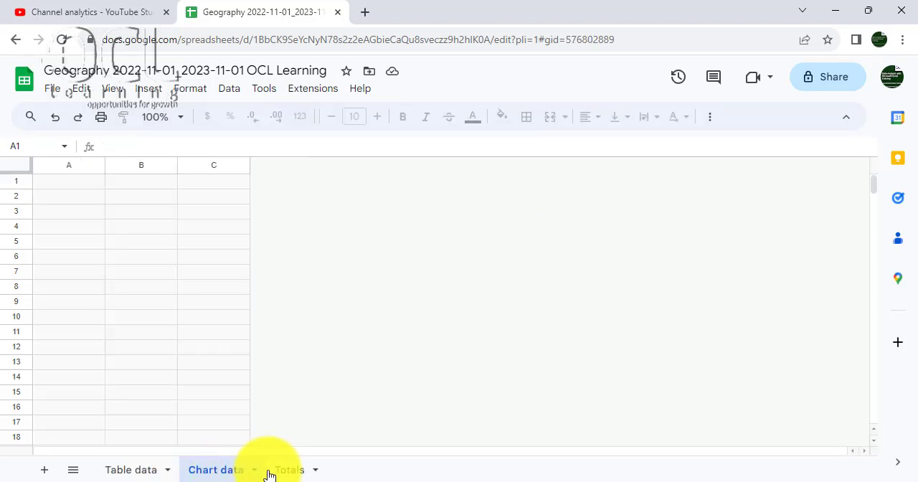
{"action": "left_click", "coordinate": [287, 471]}
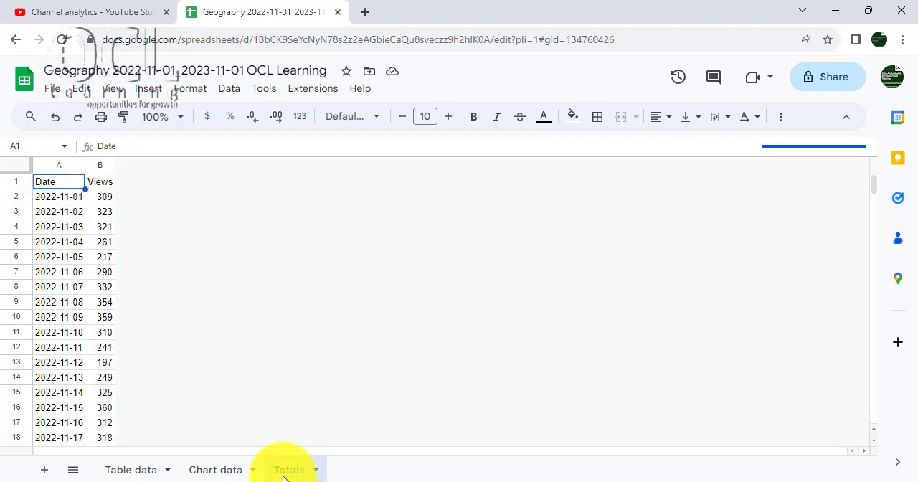
{"action": "left_click", "coordinate": [129, 472]}
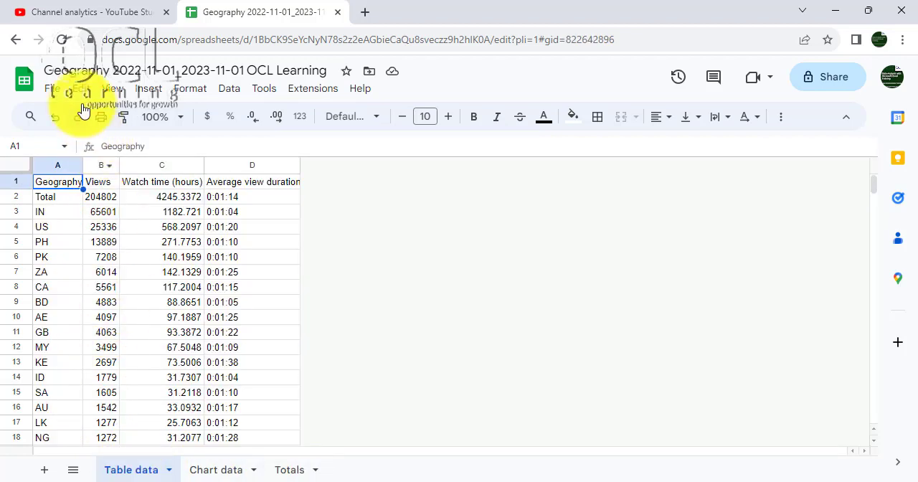
- Publish only the Table data sheet to the web as a web page link, checking the published content settings
{"action": "left_click", "coordinate": [52, 88]}
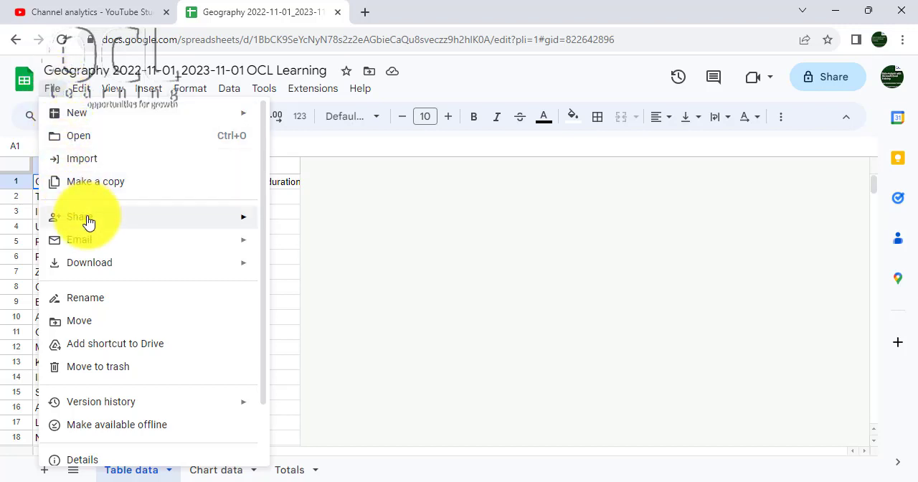
{"action": "mouse_move", "coordinate": [88, 218]}
{"action": "left_click", "coordinate": [304, 245]}
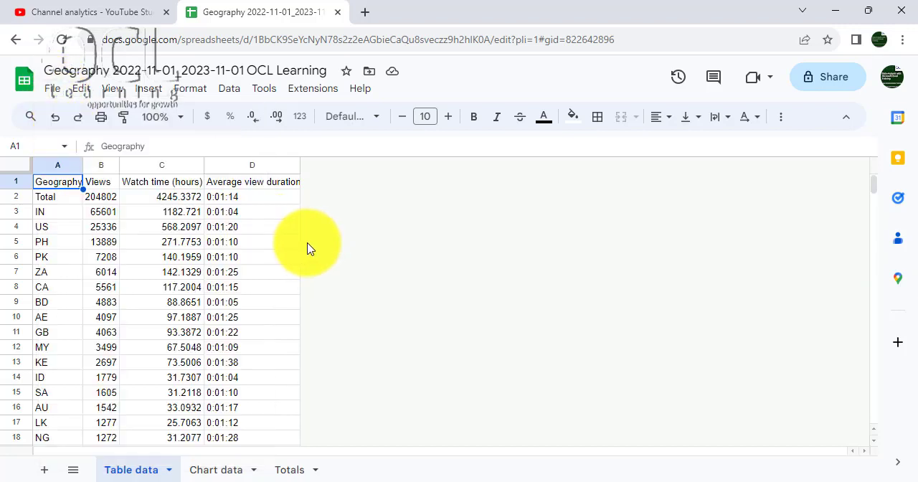
{"action": "left_click", "coordinate": [365, 288]}
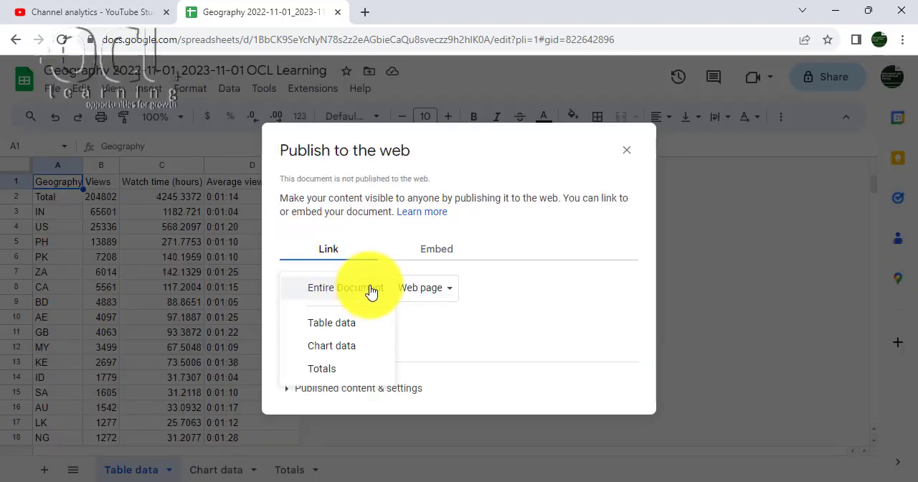
{"action": "left_click", "coordinate": [347, 326]}
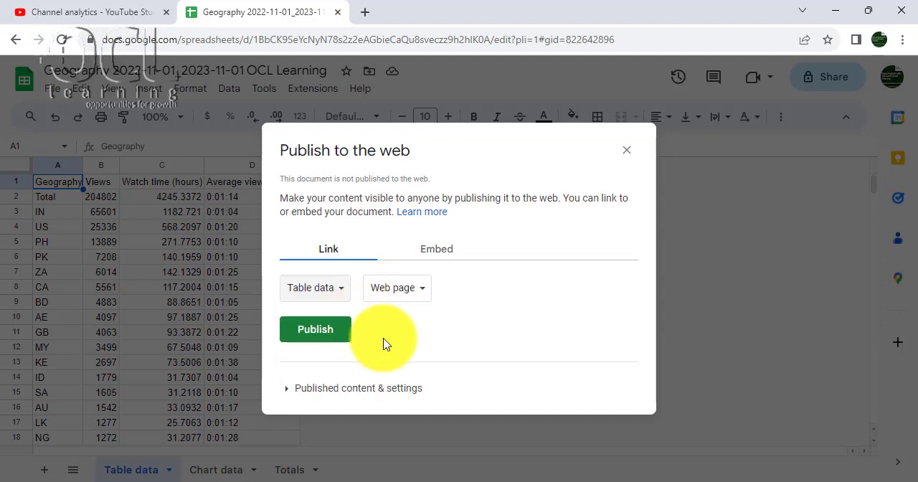
{"action": "left_click", "coordinate": [285, 390]}
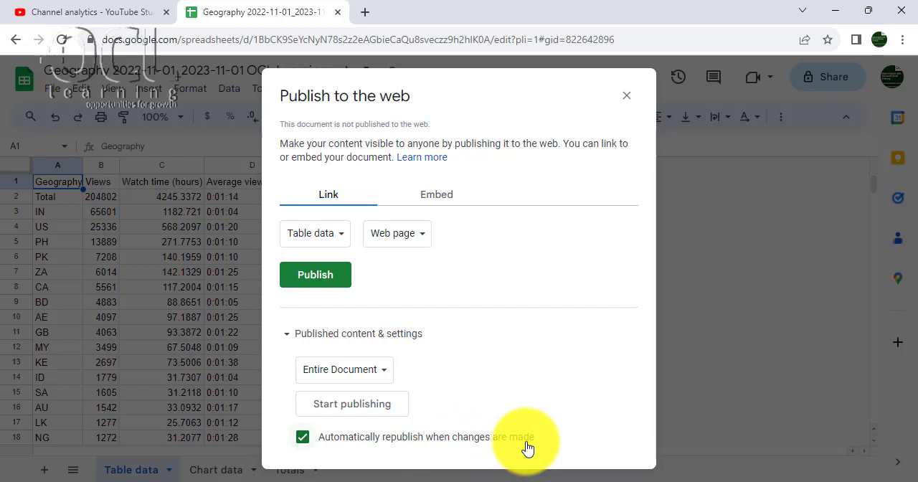
{"action": "left_click", "coordinate": [382, 370]}
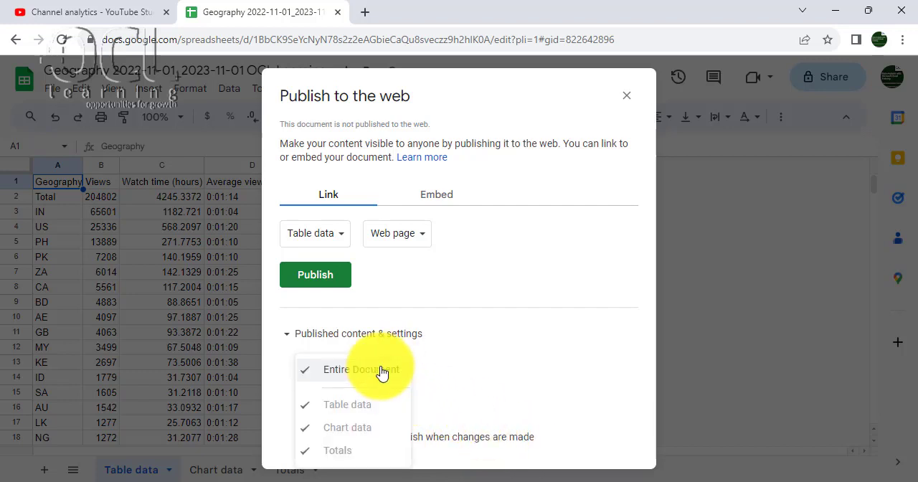
{"action": "left_click", "coordinate": [487, 395]}
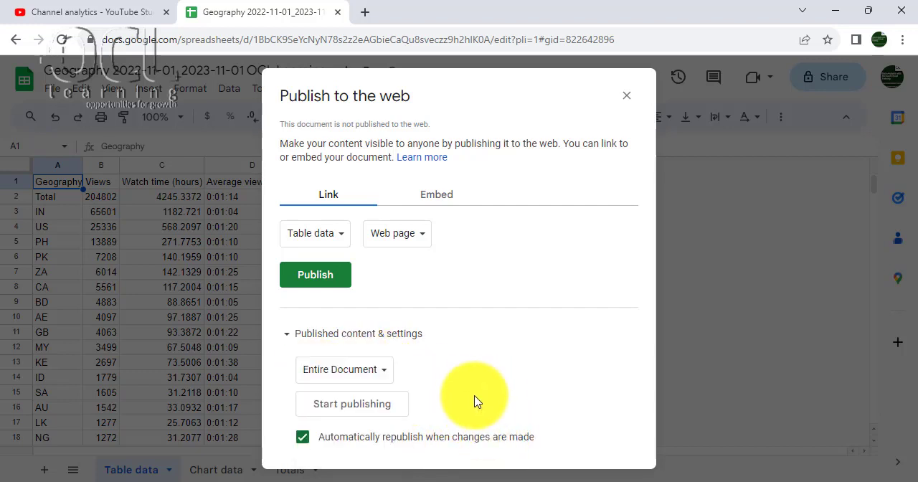
{"action": "left_click", "coordinate": [329, 278]}
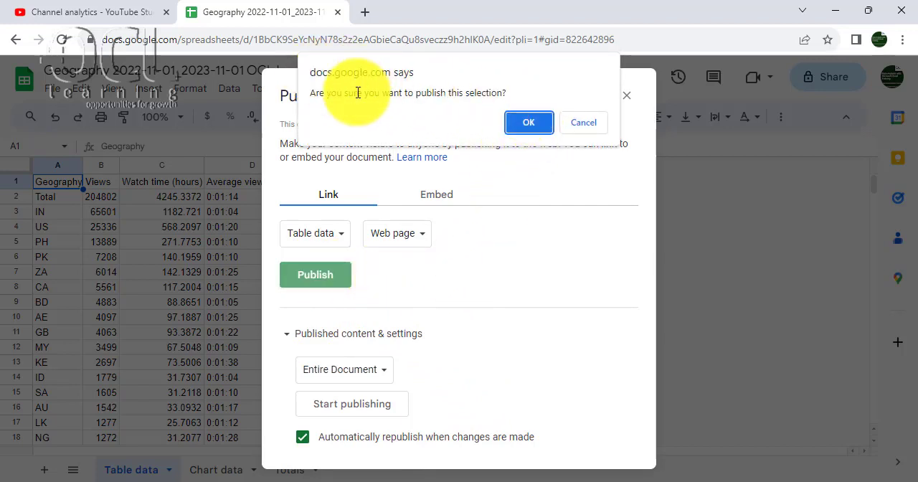
{"action": "left_click", "coordinate": [519, 127]}
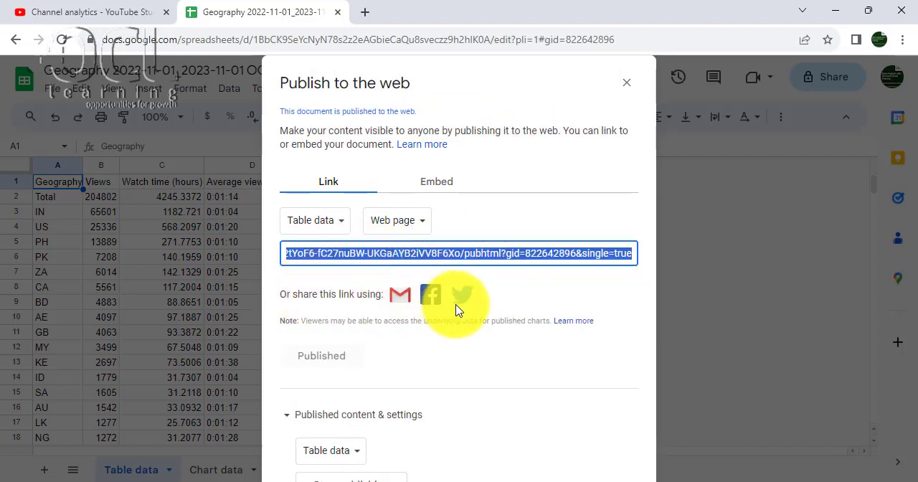
- Copy the entire published web link of the Table data sheet
{"action": "left_click", "coordinate": [385, 255]}
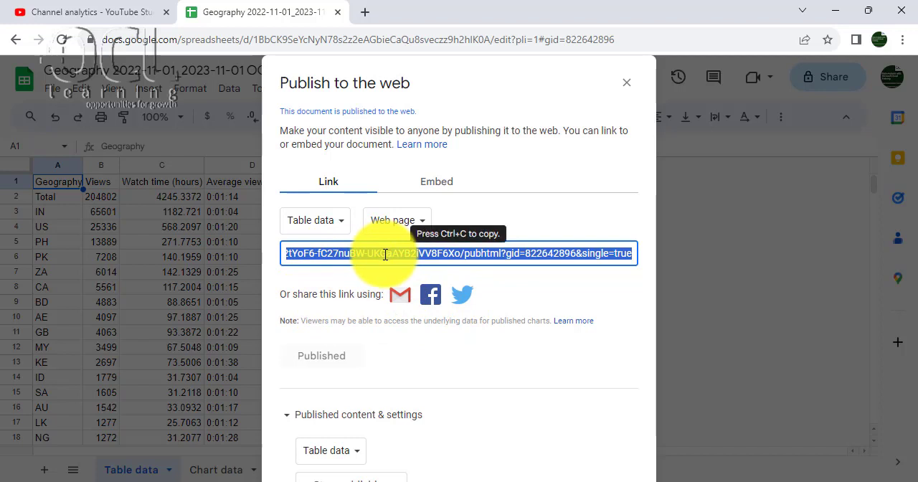
{"action": "left_click", "coordinate": [385, 255]}
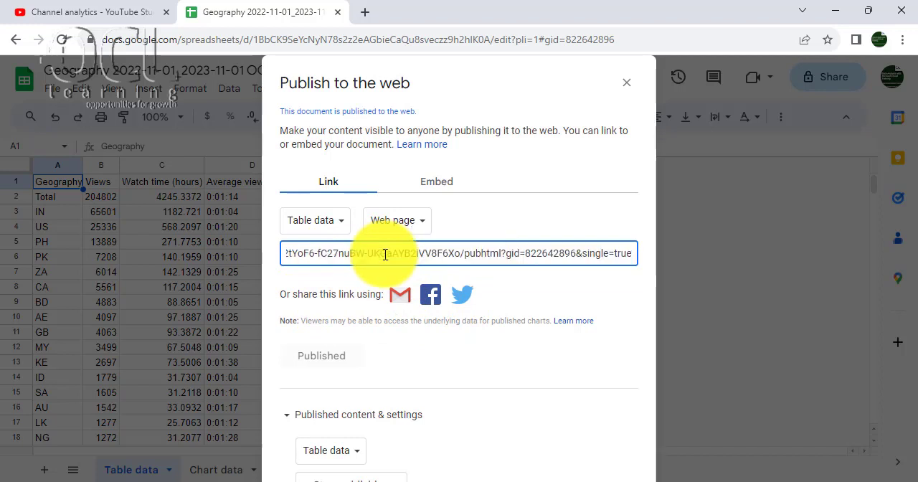
{"action": "key", "text": "ctrl+a"}
{"action": "left_click", "coordinate": [385, 255]}
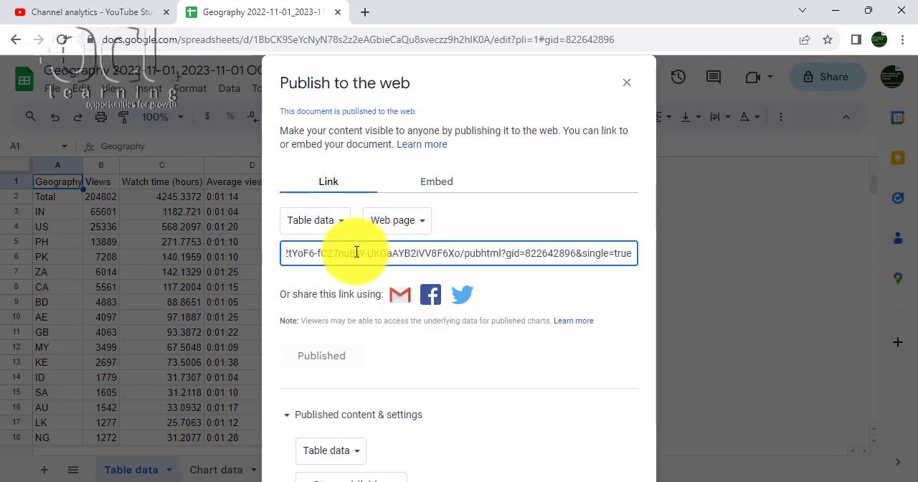
{"action": "left_click", "coordinate": [312, 254]}
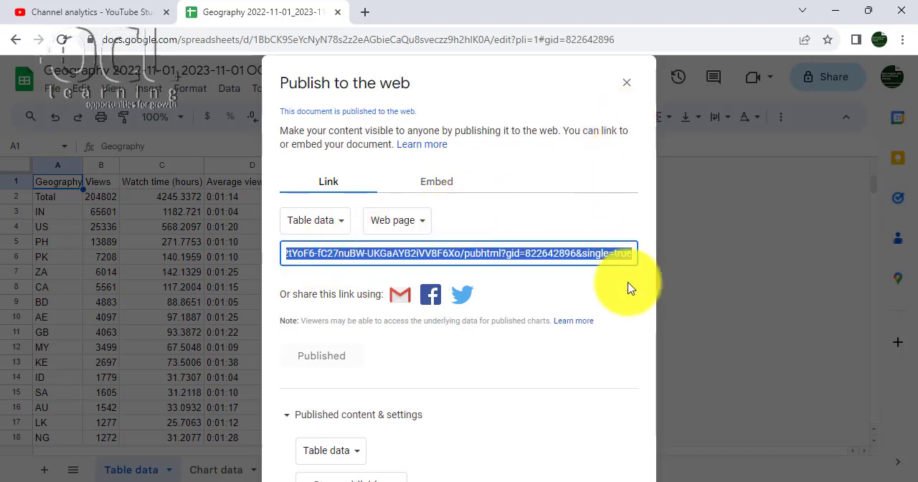
- Switch to the blank Book4 workbook in Excel and, from cell A1, connect to the copied Google Sheets link as a web data source
{"action": "left_click", "coordinate": [613, 480]}
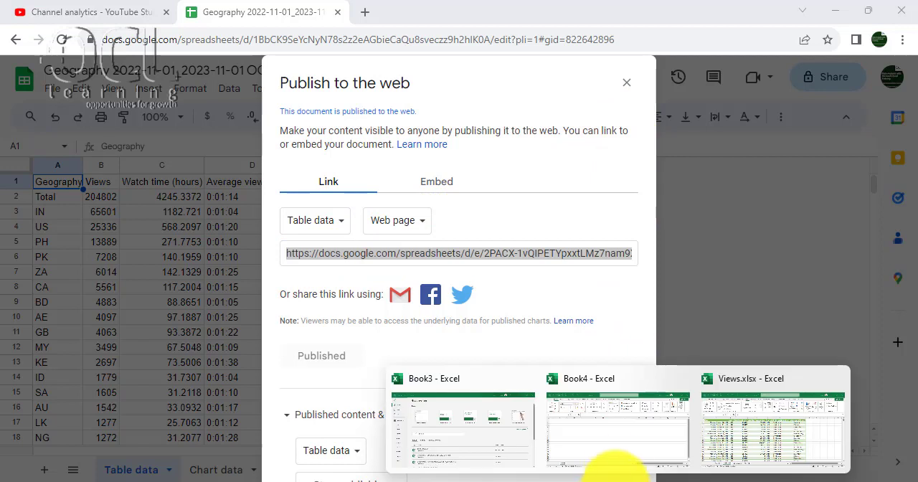
{"action": "left_click", "coordinate": [634, 445]}
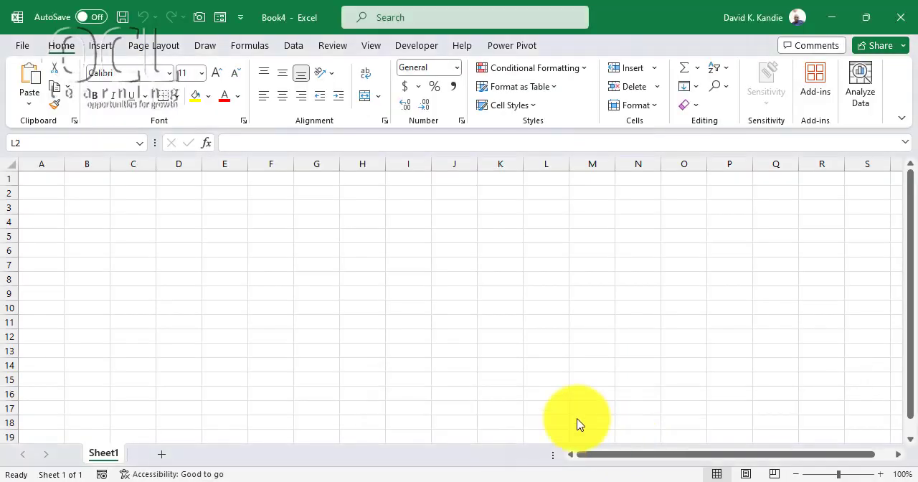
{"action": "left_click", "coordinate": [48, 178]}
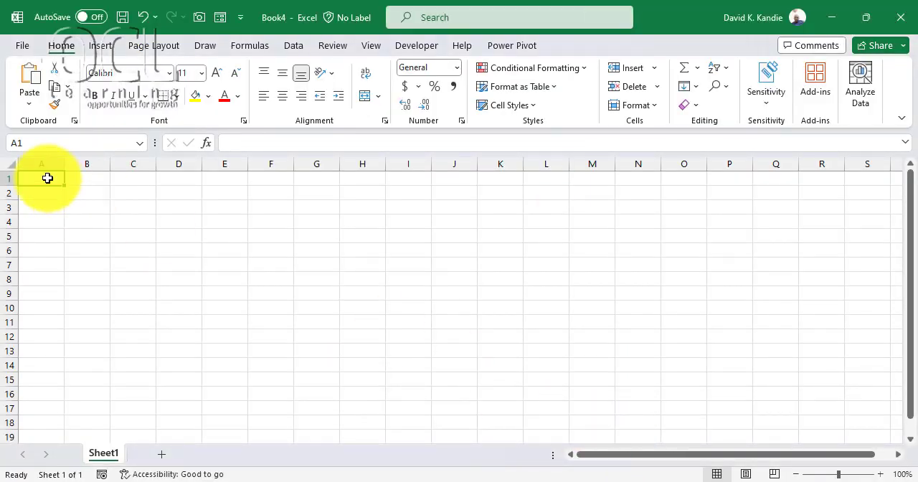
{"action": "left_click", "coordinate": [298, 47]}
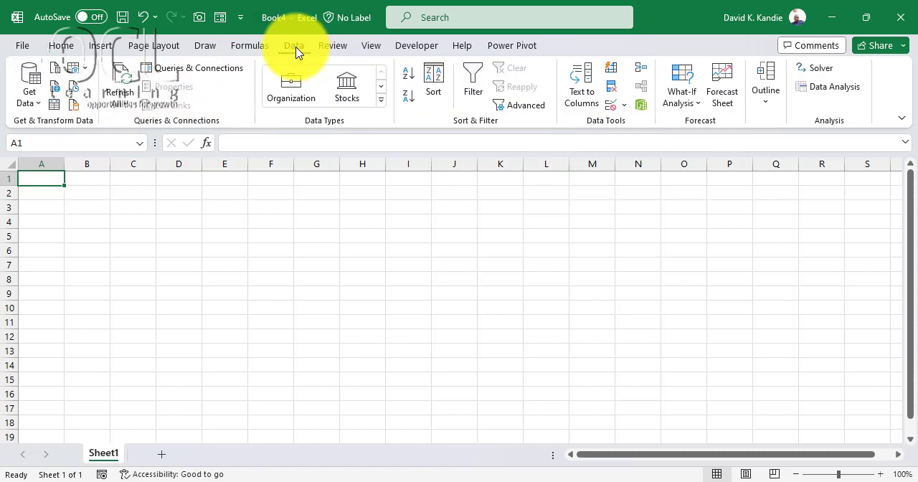
{"action": "left_click", "coordinate": [27, 90]}
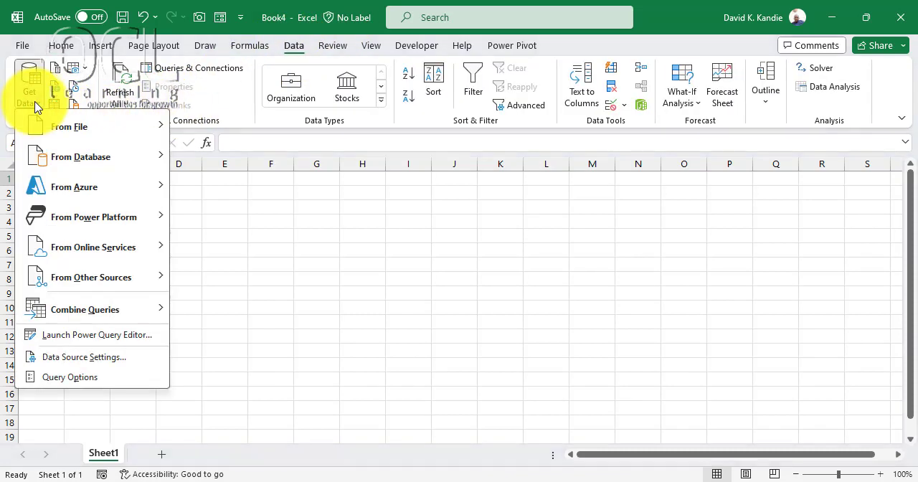
{"action": "mouse_move", "coordinate": [100, 285]}
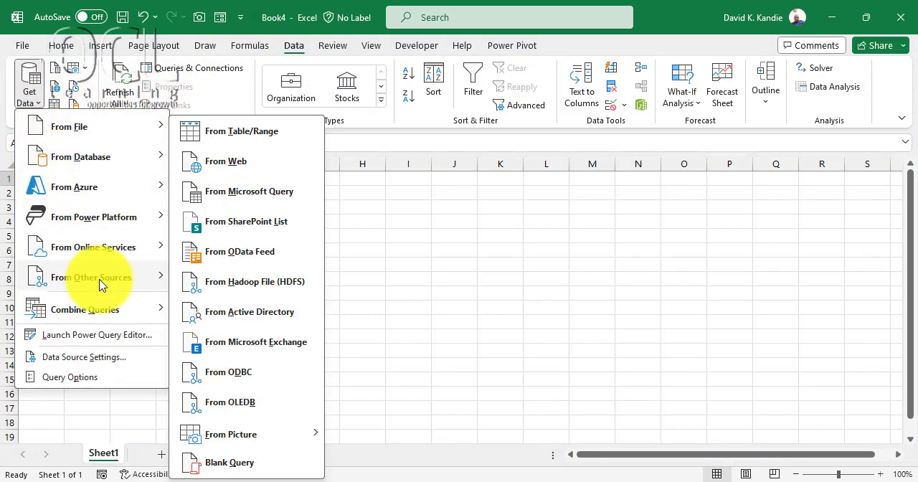
{"action": "left_click", "coordinate": [226, 169]}
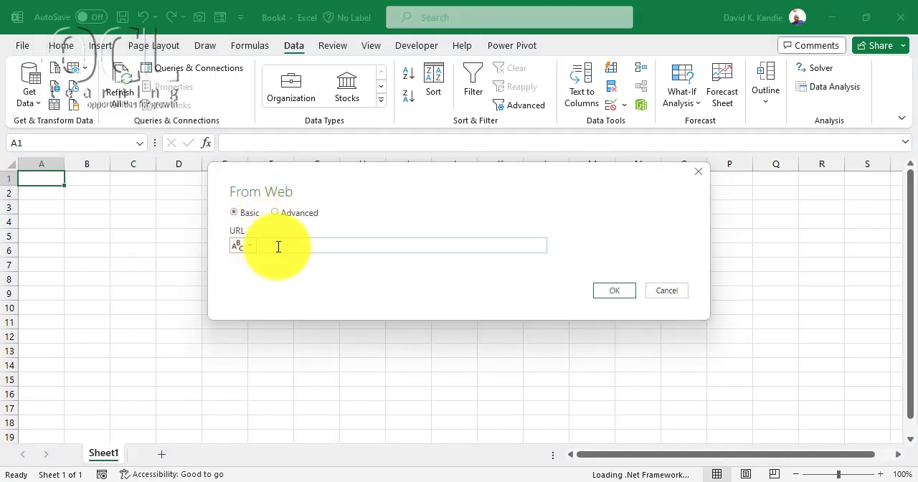
{"action": "key", "text": "ctrl+v"}
{"action": "left_click", "coordinate": [615, 291]}
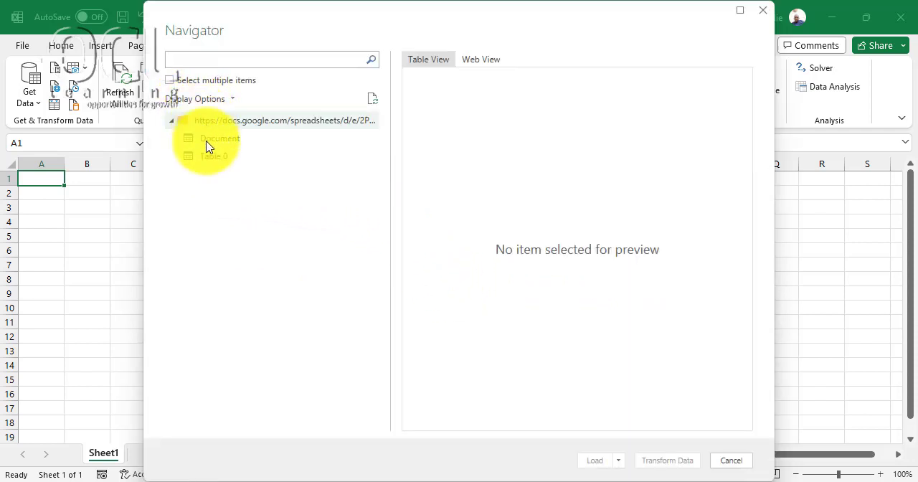
- Select Table 0 from the published Google Sheets link and open it in Power Query for transformation
{"action": "left_click", "coordinate": [211, 163]}
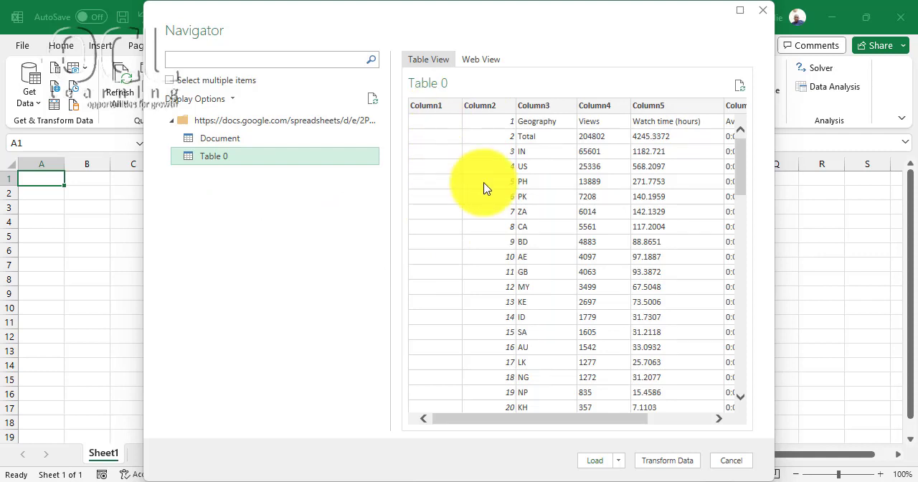
{"action": "left_click_drag", "start_coordinate": [491, 420], "coordinate": [414, 430]}
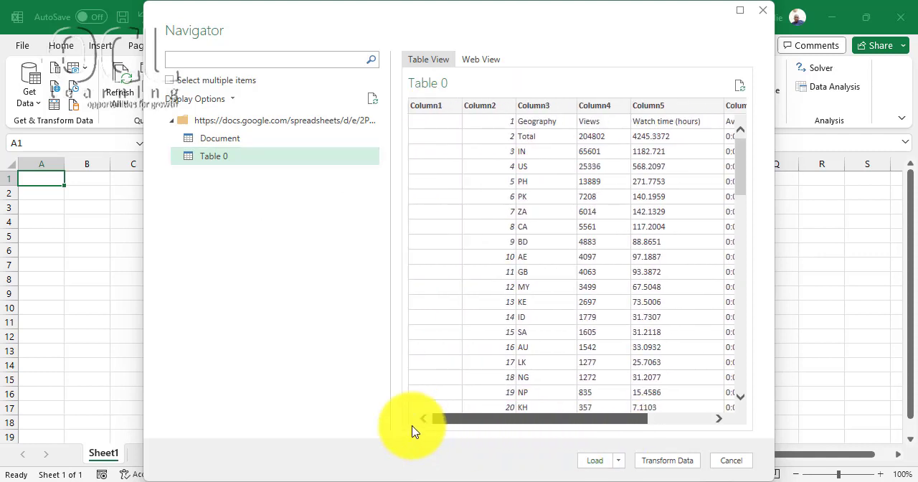
{"action": "left_click", "coordinate": [664, 460]}
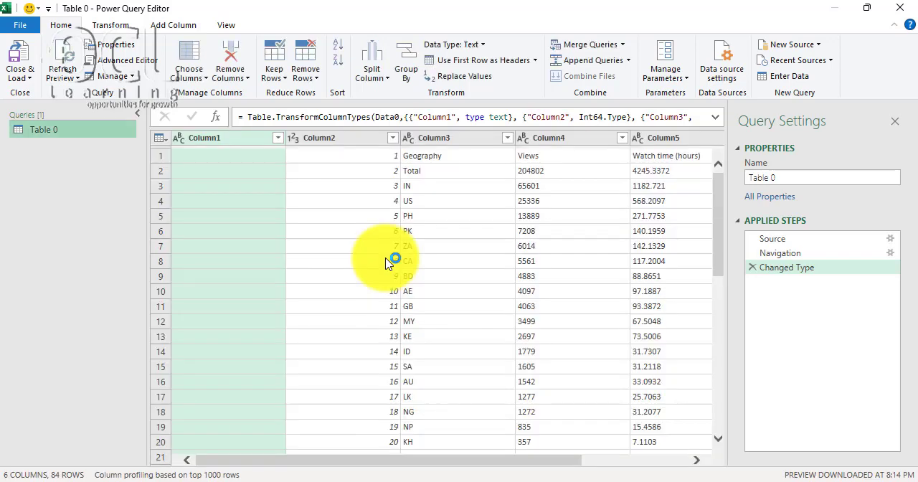
- Remove the empty Column1 from the query and use the first row as column headers
{"action": "left_click", "coordinate": [237, 141]}
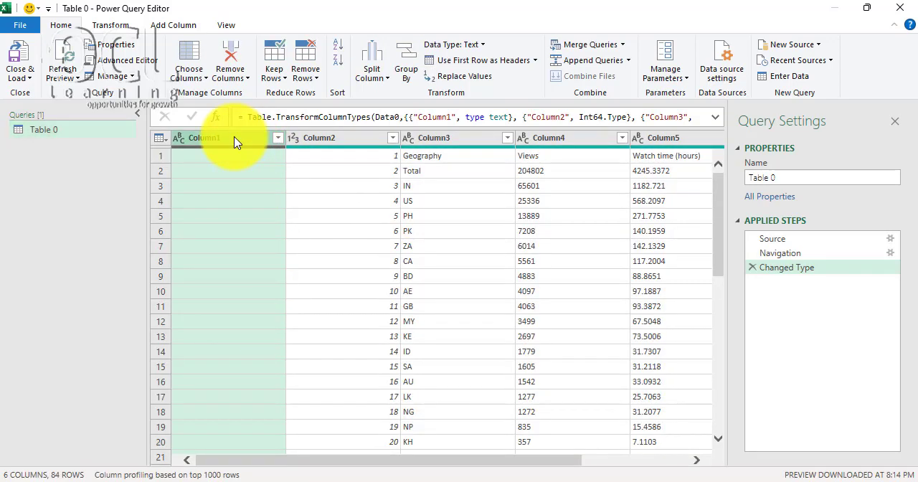
{"action": "left_click", "coordinate": [230, 62]}
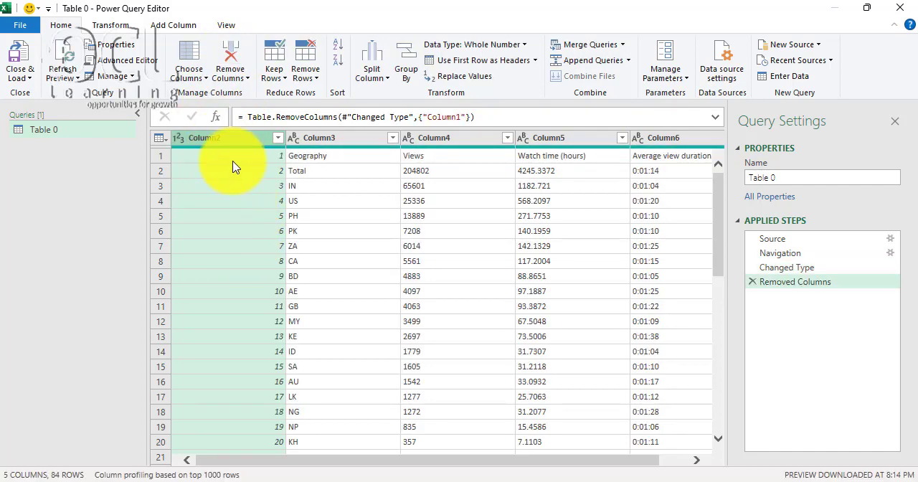
{"action": "scroll", "coordinate": [240, 363], "scroll_direction": "down", "scroll_amount": 11}
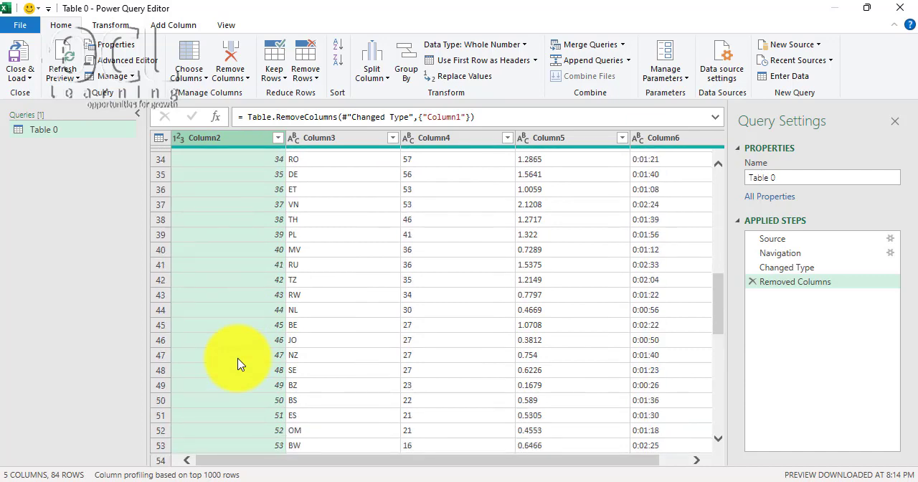
{"action": "scroll", "coordinate": [277, 290], "scroll_direction": "up", "scroll_amount": 11}
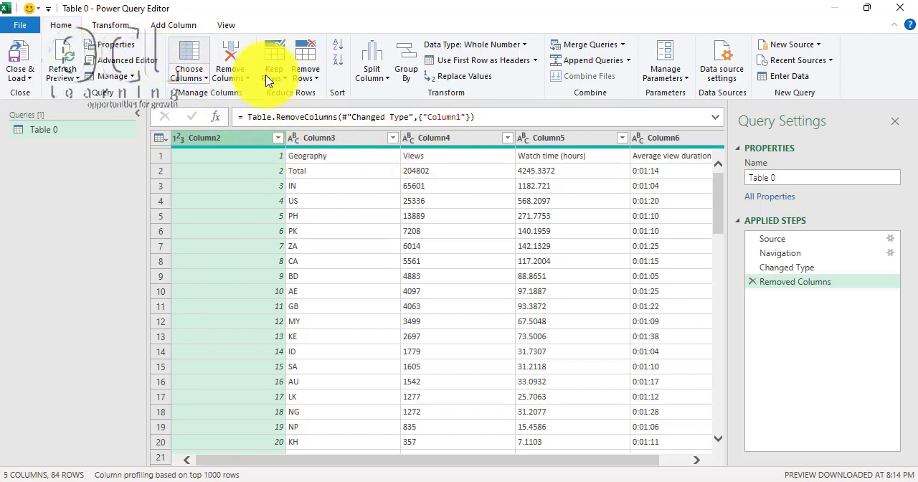
{"action": "left_click", "coordinate": [482, 61]}
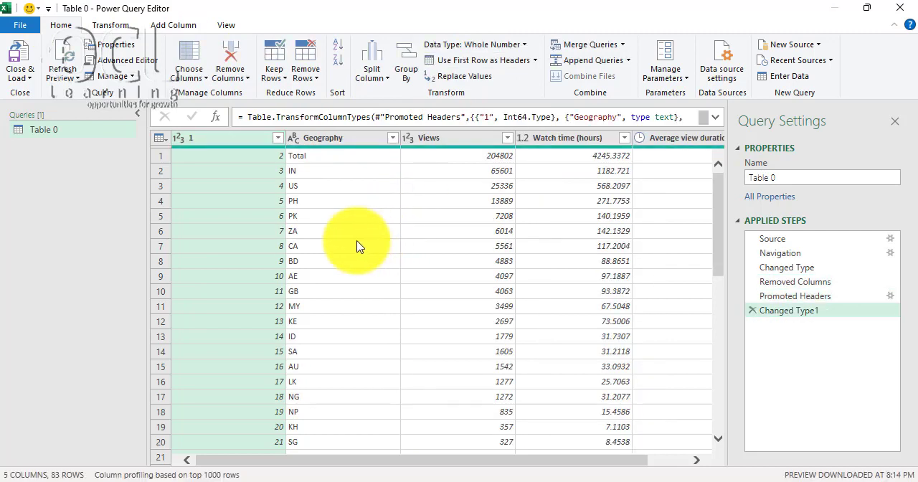
- Rename the query as YouTube Views and filter the Total row out of the Geography column
{"action": "left_click", "coordinate": [763, 177]}
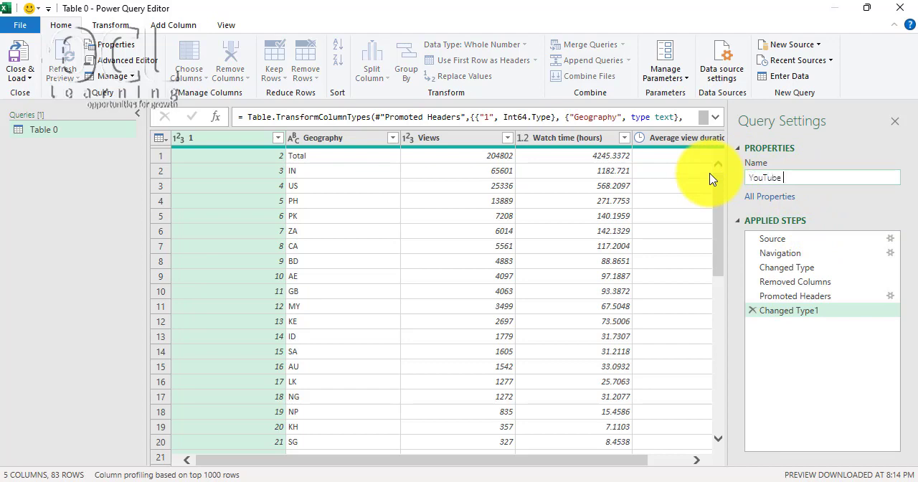
{"action": "key", "text": "Return"}
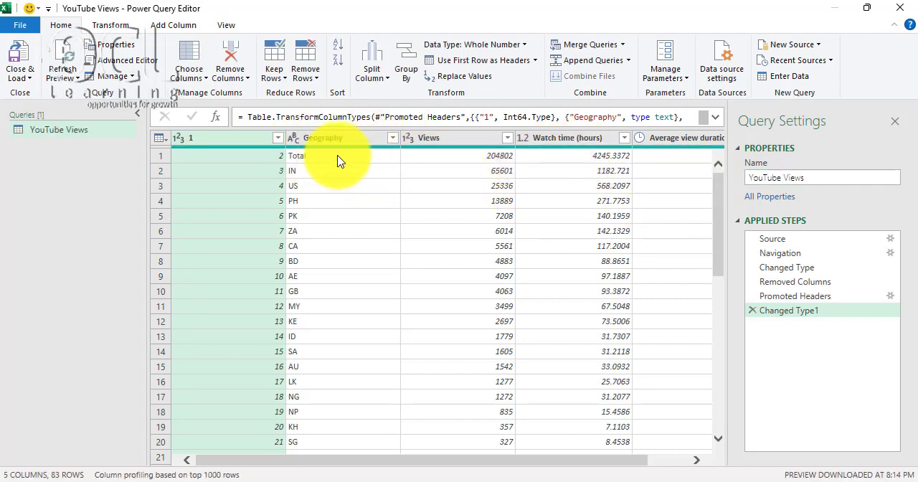
{"action": "left_click", "coordinate": [392, 138]}
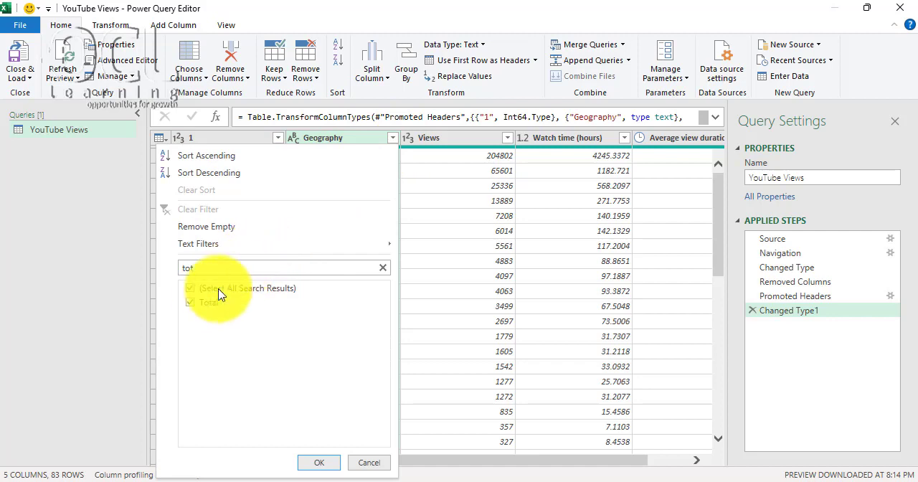
{"action": "left_click", "coordinate": [190, 303]}
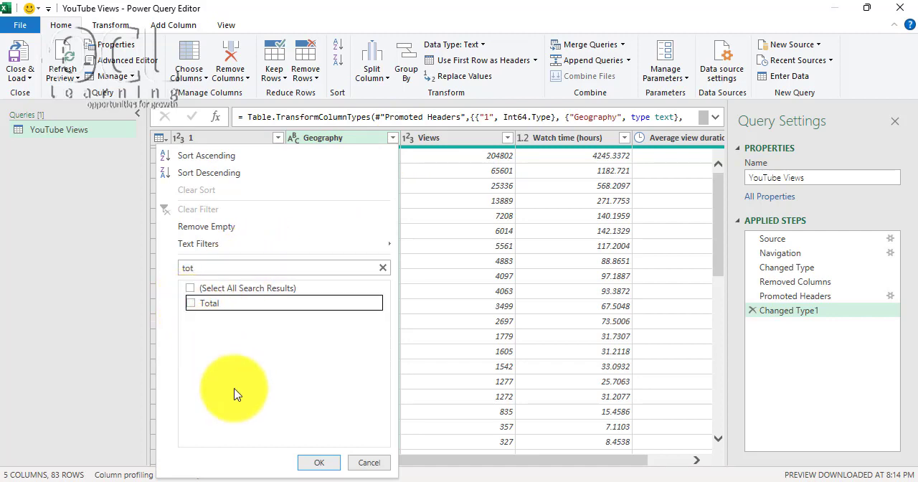
{"action": "left_click", "coordinate": [317, 462]}
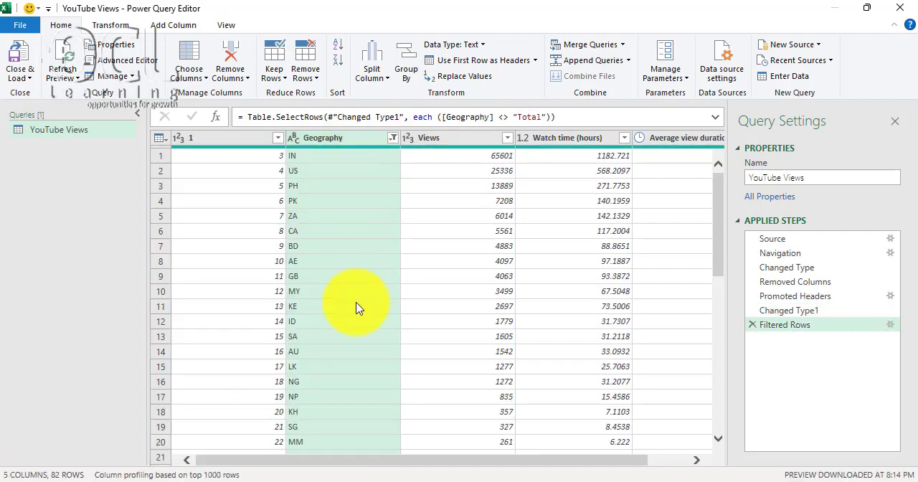
- Start a conditional column named Countries that outputs India where Geography equals IN
{"action": "left_click_drag", "start_coordinate": [303, 466], "coordinate": [530, 464]}
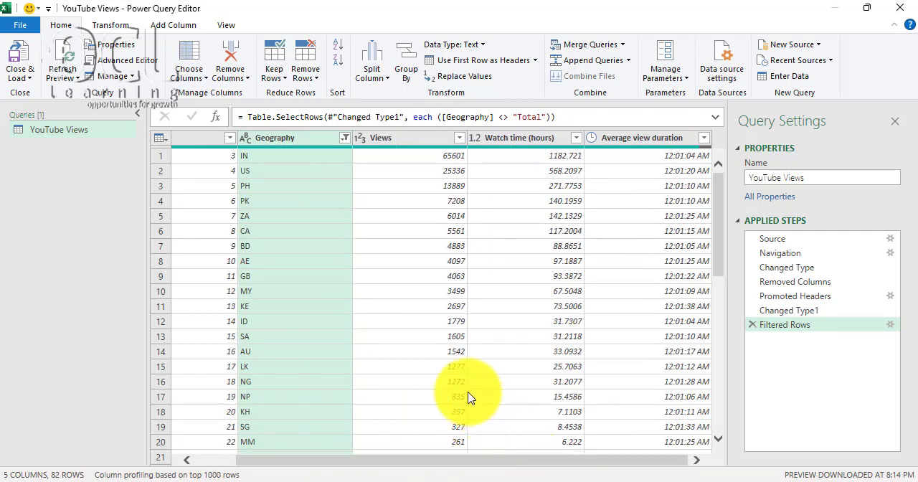
{"action": "left_click_drag", "start_coordinate": [340, 466], "coordinate": [229, 461]}
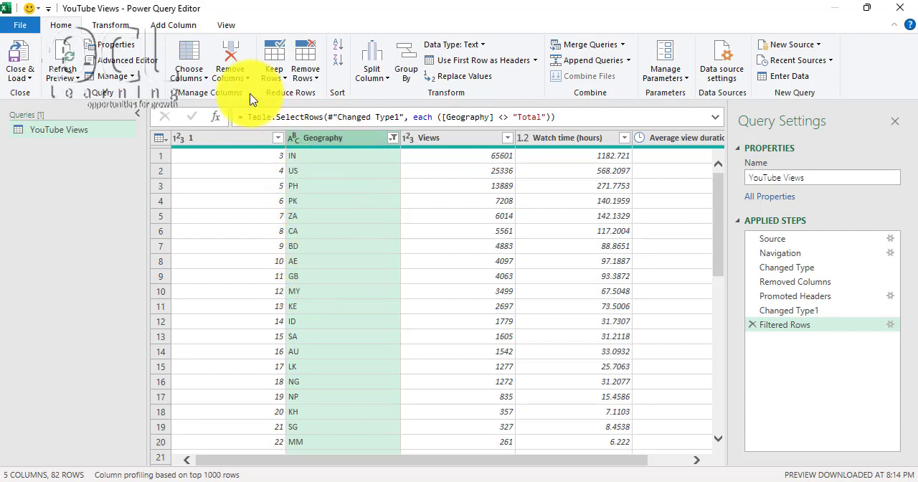
{"action": "left_click", "coordinate": [107, 27]}
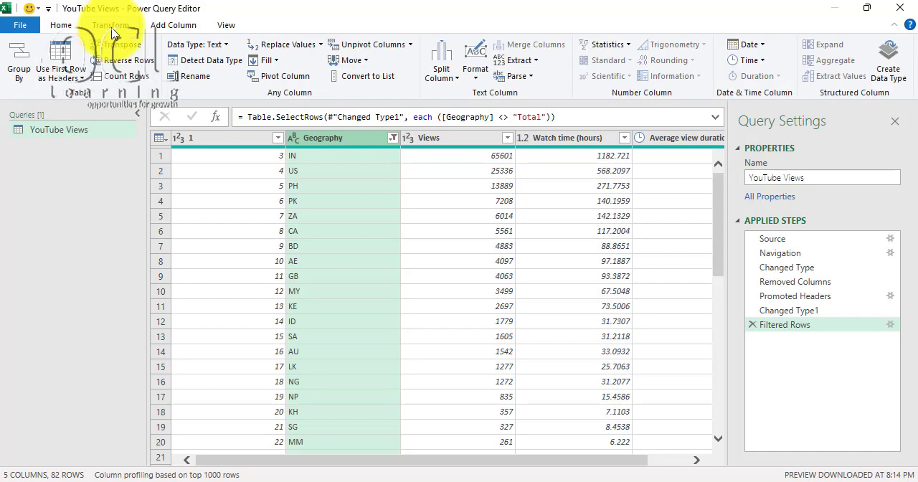
{"action": "left_click", "coordinate": [172, 29]}
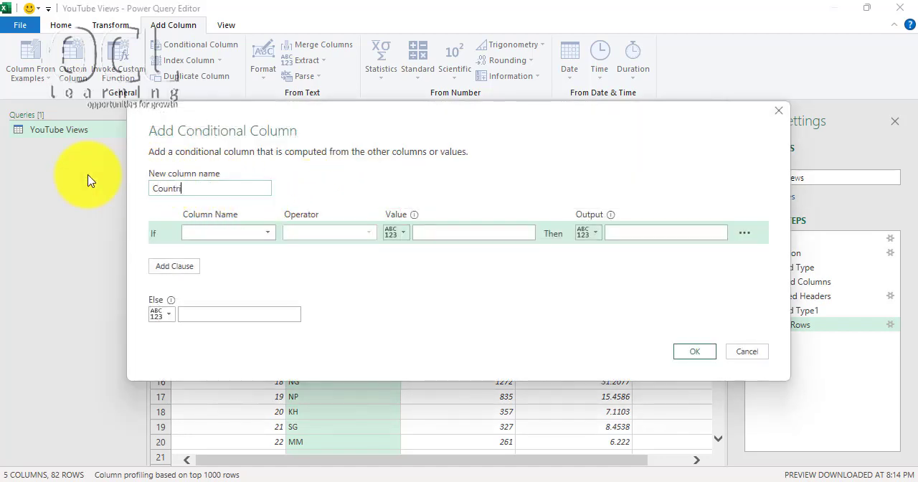
{"action": "left_click", "coordinate": [212, 241]}
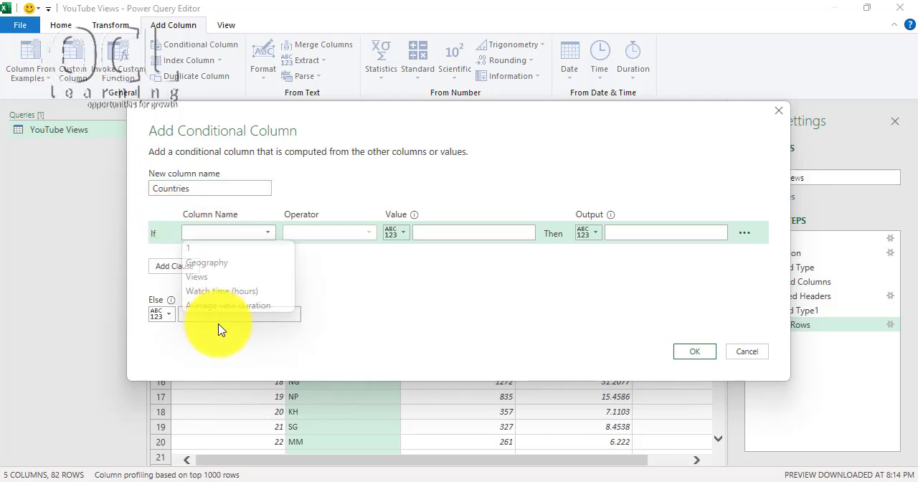
{"action": "left_click", "coordinate": [287, 262]}
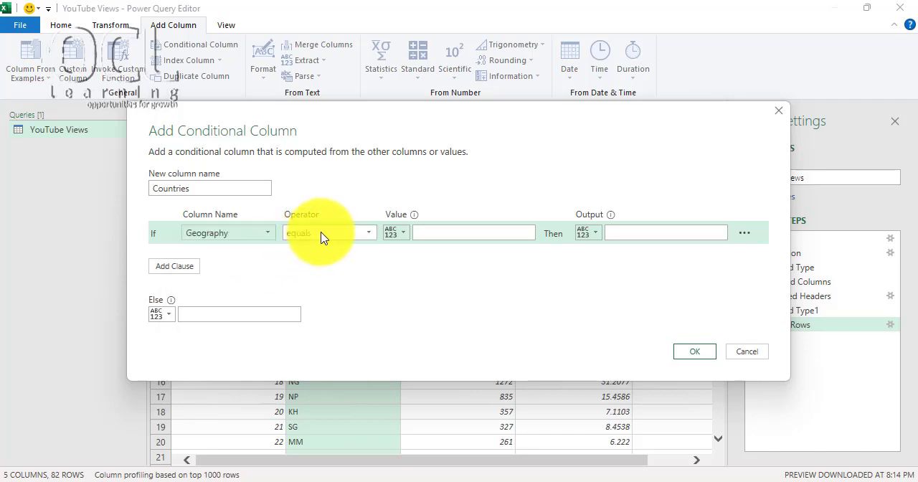
{"action": "left_click", "coordinate": [451, 230]}
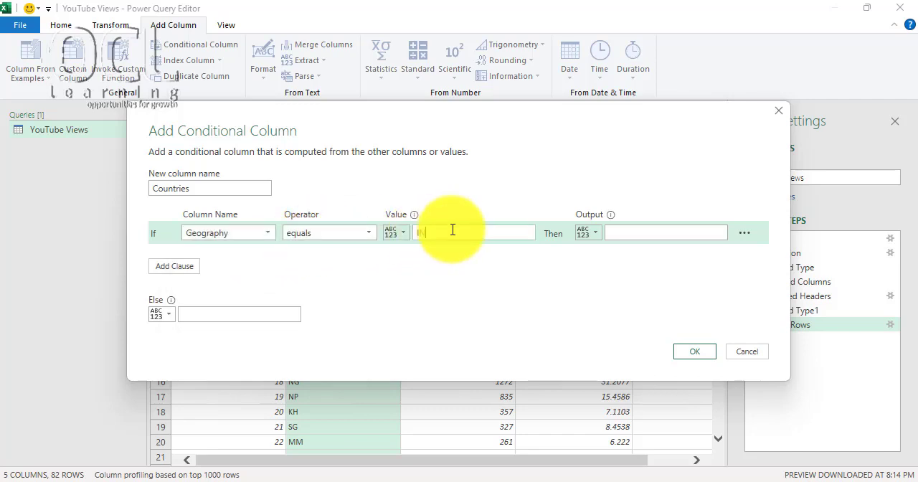
{"action": "left_click", "coordinate": [626, 228]}
{"action": "type", "text": "India"}
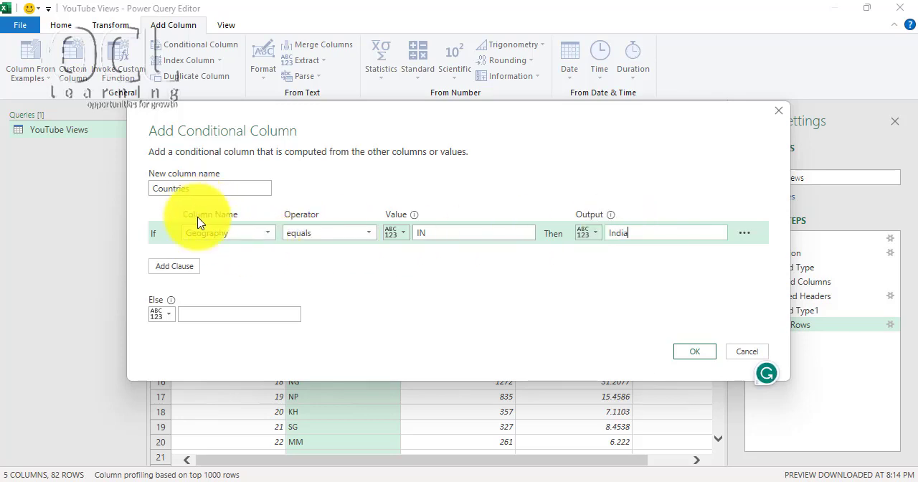
- Add an Else If clause to the Countries column that outputs United States of America where Geography equals US
{"action": "left_click", "coordinate": [175, 267]}
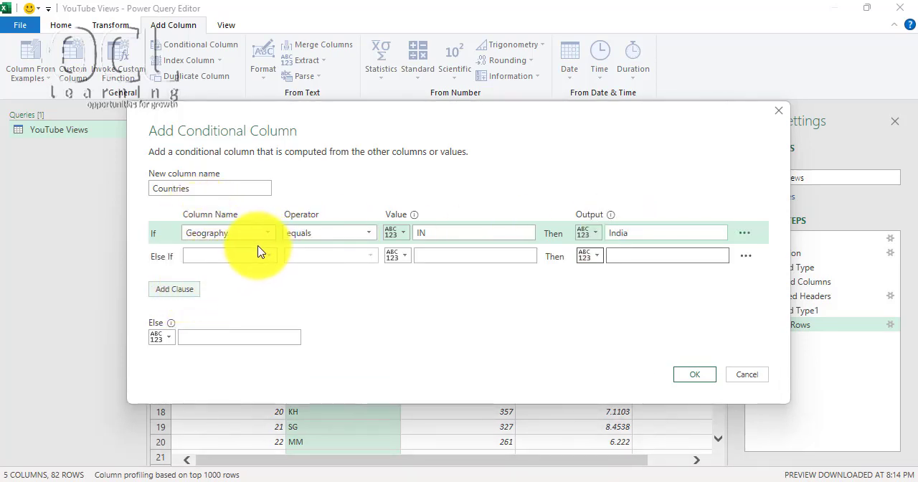
{"action": "left_click", "coordinate": [236, 259]}
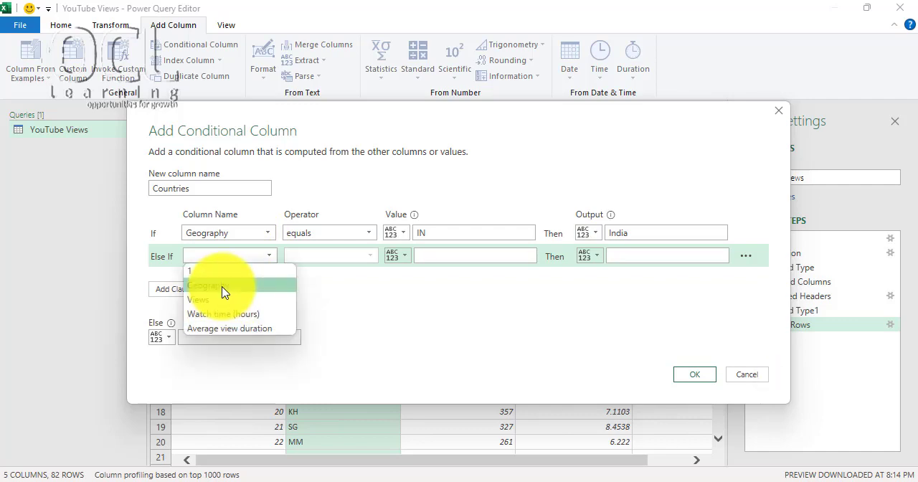
{"action": "left_click", "coordinate": [222, 286]}
{"action": "left_click", "coordinate": [425, 257]}
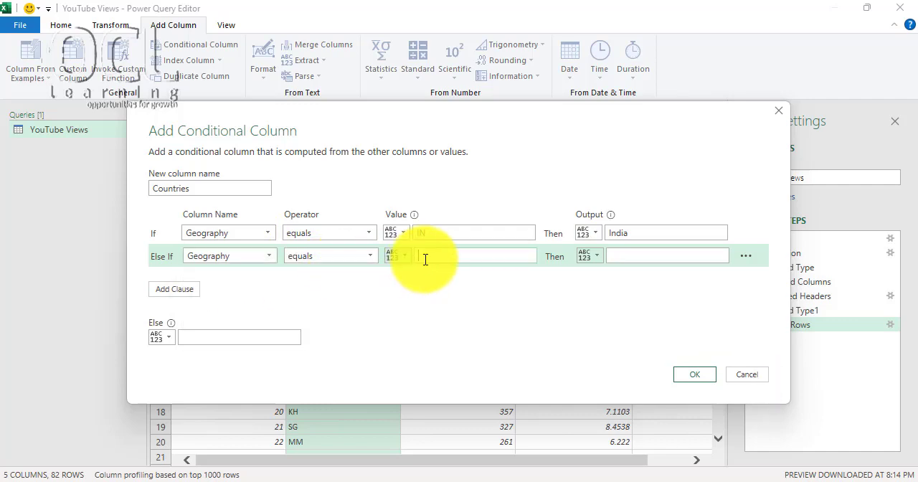
{"action": "type", "text": "US"}
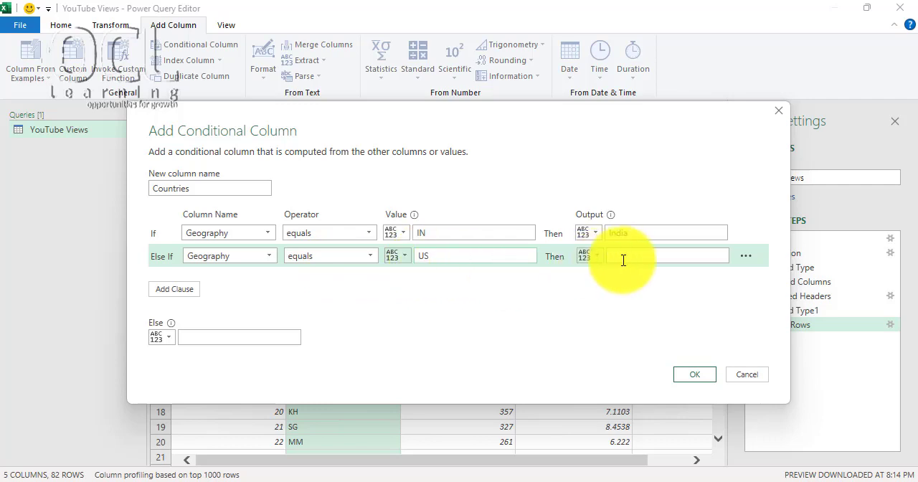
{"action": "left_click", "coordinate": [626, 258]}
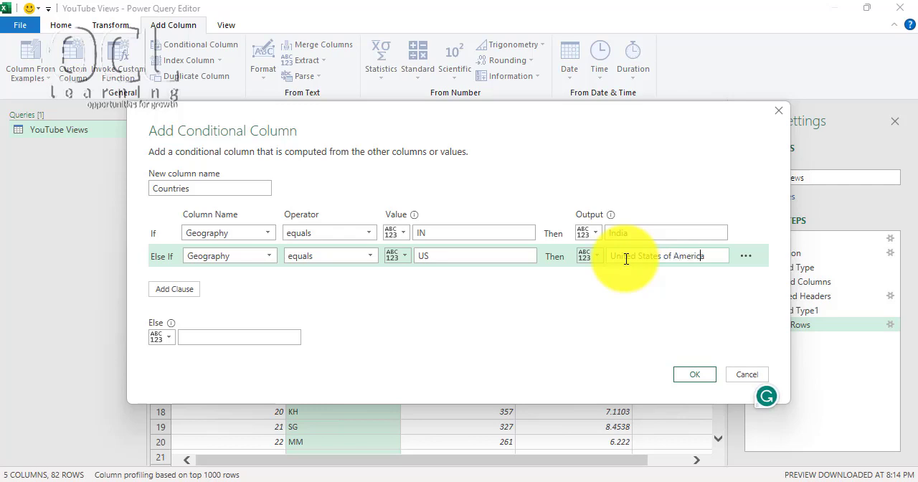
- Add an Else If clause to the Countries column that outputs Philipines where Geography equals PH
{"action": "left_click", "coordinate": [178, 290]}
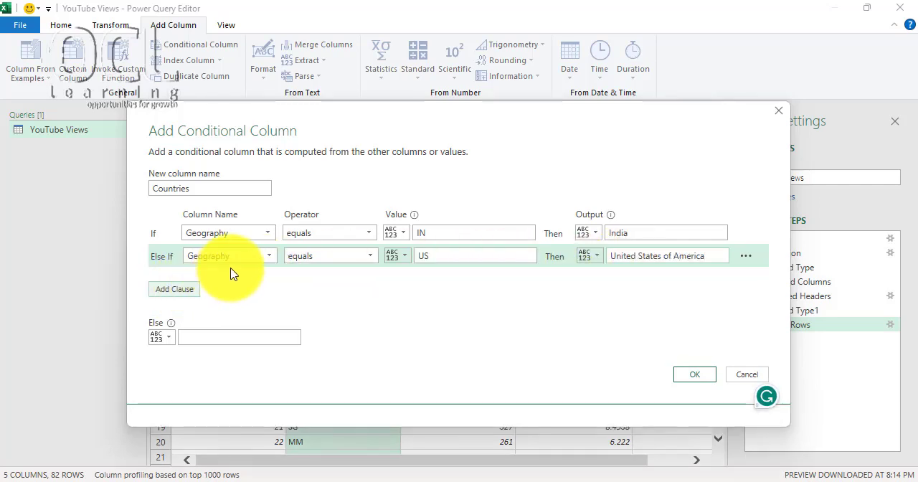
{"action": "left_click", "coordinate": [234, 284]}
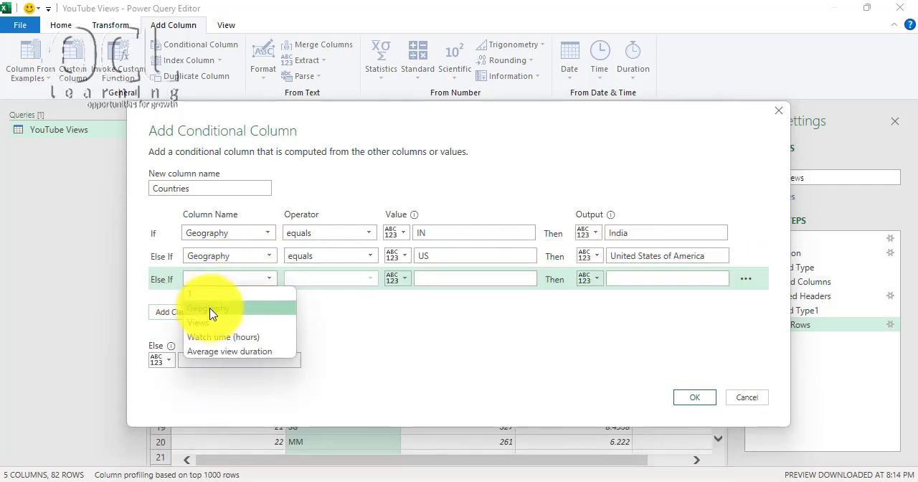
{"action": "left_click", "coordinate": [212, 309]}
{"action": "left_click", "coordinate": [439, 283]}
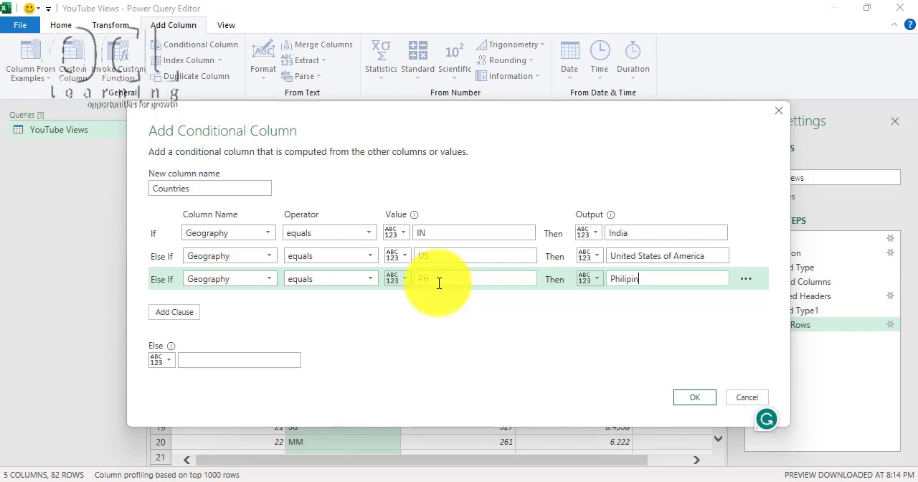
- Add an Else If clause to the Countries column that outputs South Africa where Geography equals ZA
{"action": "left_click", "coordinate": [176, 315]}
{"action": "left_click", "coordinate": [222, 302]}
{"action": "left_click", "coordinate": [222, 326]}
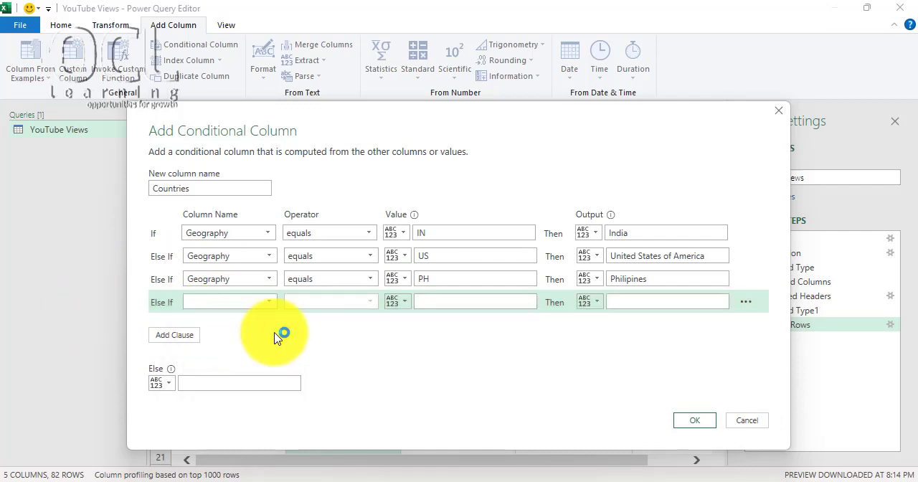
{"action": "left_click", "coordinate": [420, 302]}
{"action": "type", "text": "Z"}
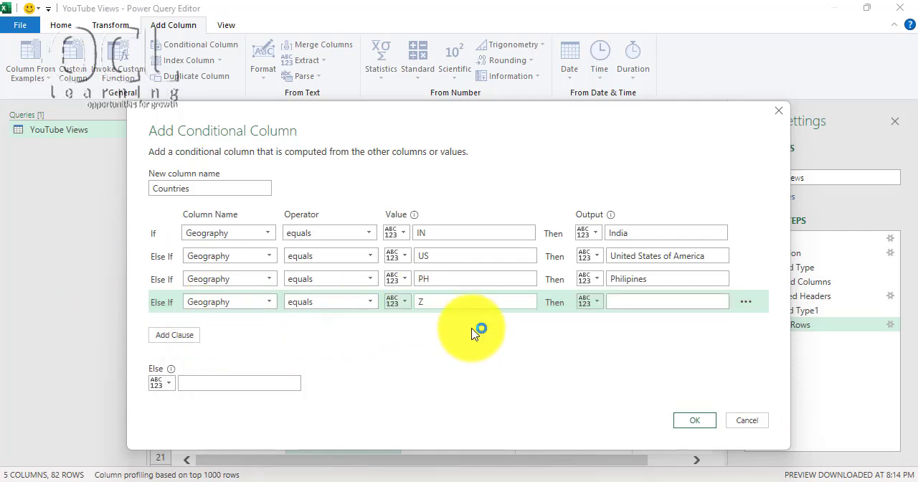
{"action": "type", "text": "A"}
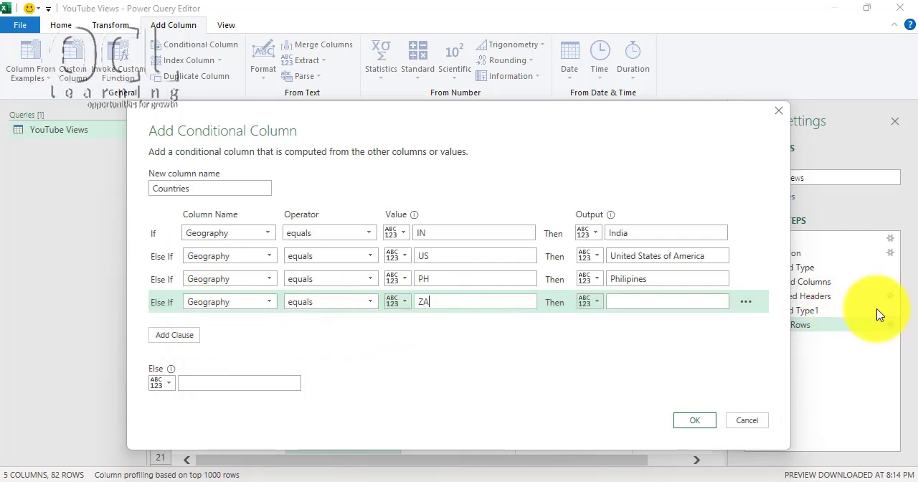
{"action": "left_click", "coordinate": [699, 304]}
{"action": "type", "text": "South Africa"}
- Add an Else If clause to the Countries column that outputs Kenya where Geography equals KE
{"action": "left_click", "coordinate": [176, 334]}
{"action": "left_click", "coordinate": [238, 326]}
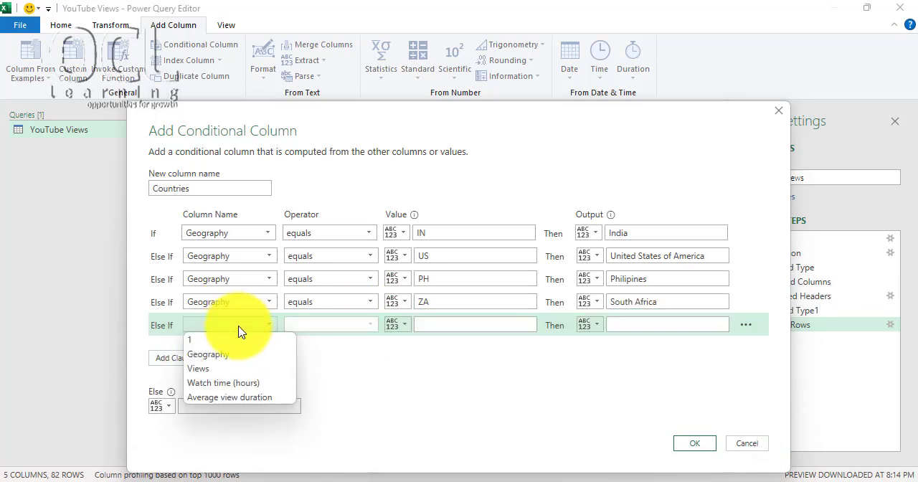
{"action": "left_click", "coordinate": [215, 354]}
{"action": "left_click", "coordinate": [437, 322]}
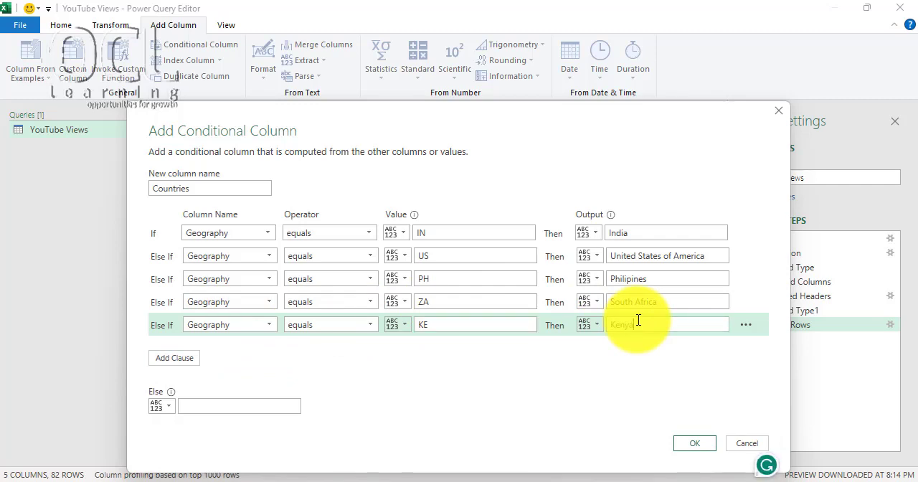
- Add an Else If clause to the Countries column that outputs Canada where Geography equals CA
{"action": "left_click", "coordinate": [180, 362]}
{"action": "left_click", "coordinate": [256, 351]}
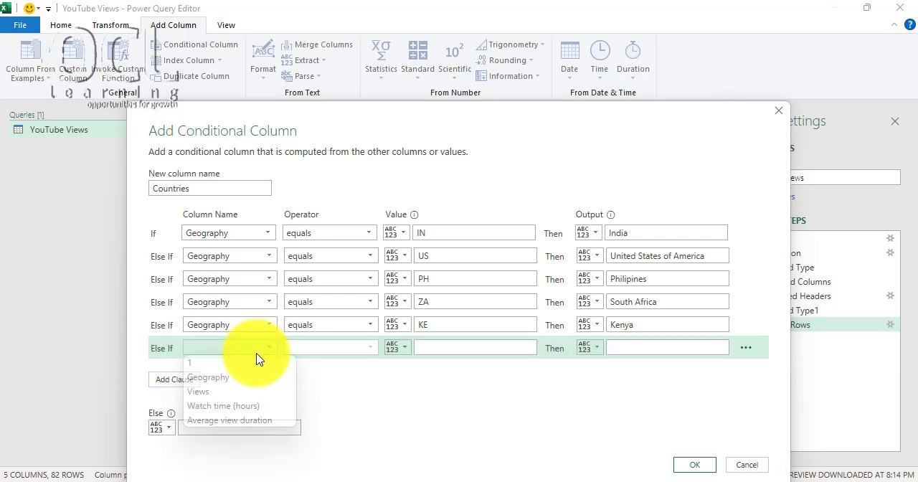
{"action": "left_click", "coordinate": [231, 384]}
{"action": "left_click", "coordinate": [440, 350]}
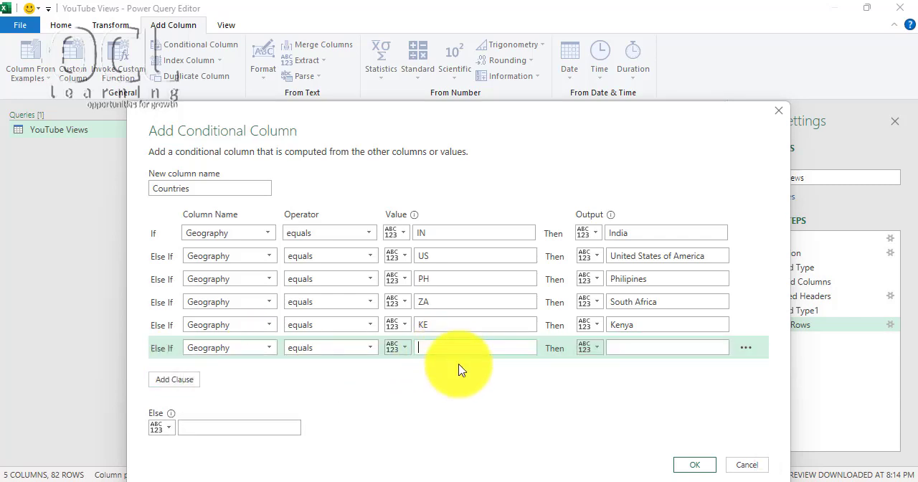
{"action": "type", "text": "CA"}
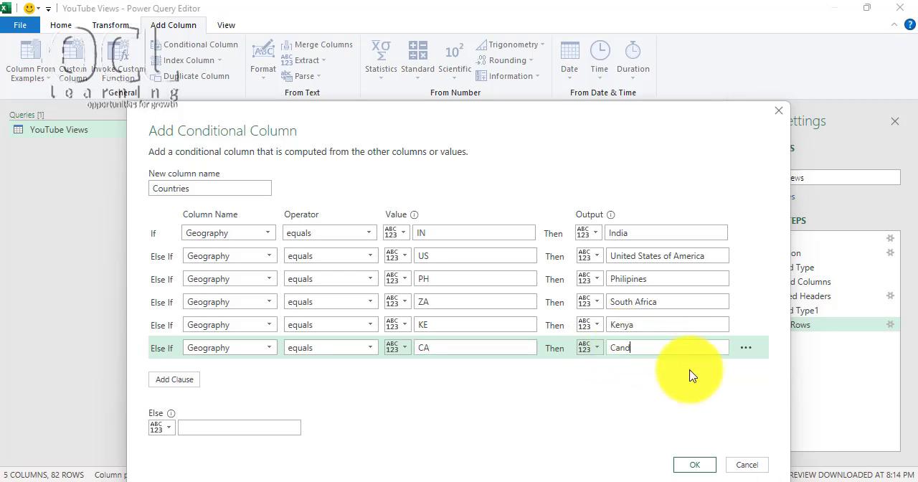
{"action": "type", "text": "Canada"}
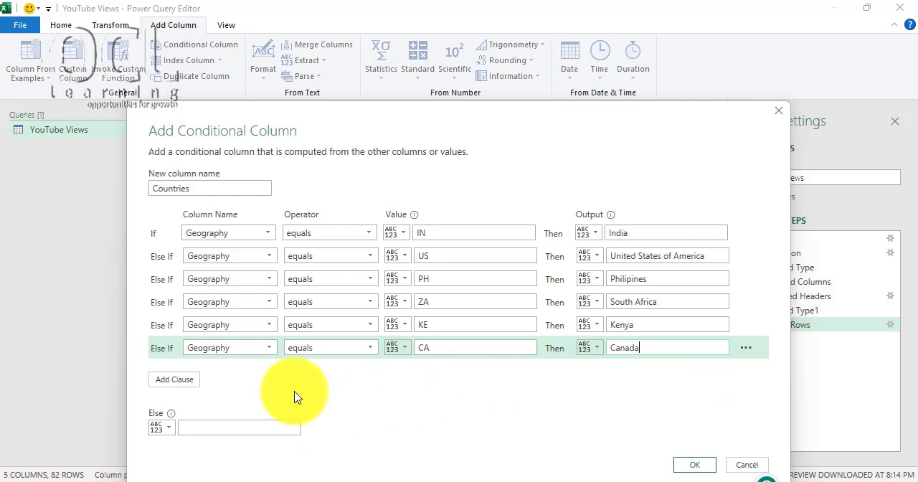
- Set the Else output of the Countries column to Other Countries and create the conditional column
{"action": "left_click", "coordinate": [200, 428]}
{"action": "type", "text": "Other Coun"}
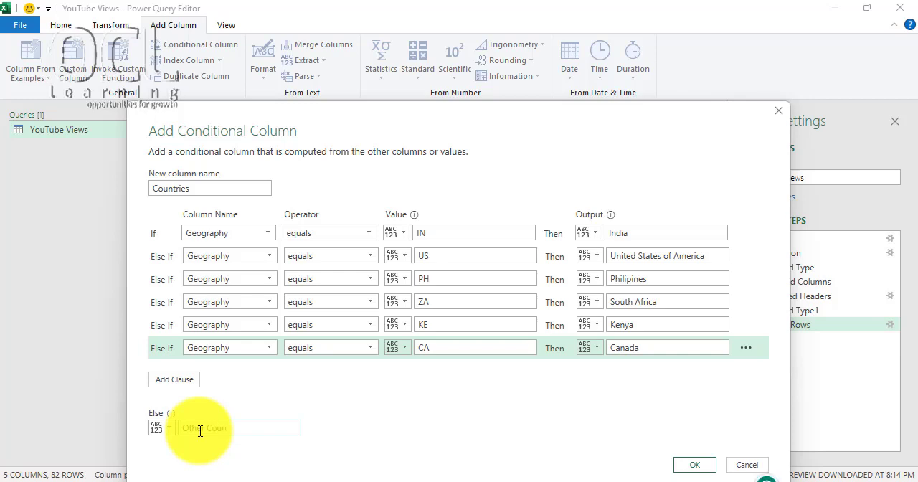
{"action": "type", "text": "tries"}
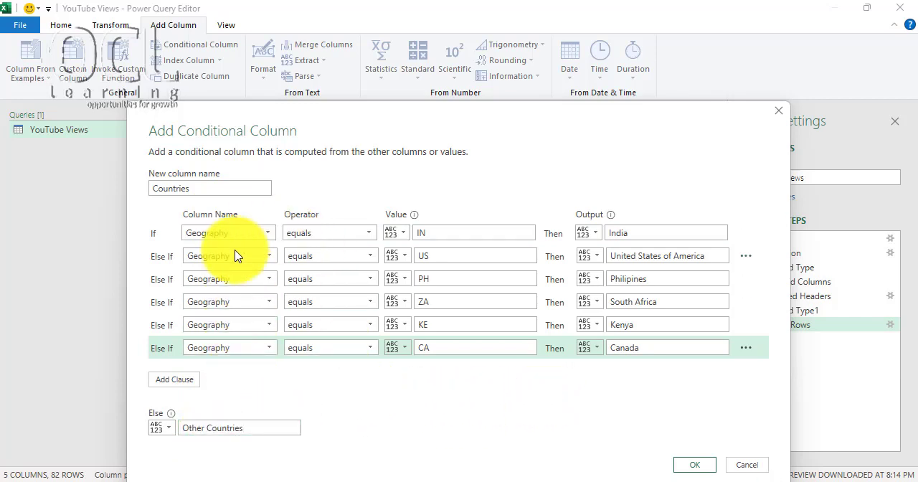
{"action": "left_click", "coordinate": [687, 463]}
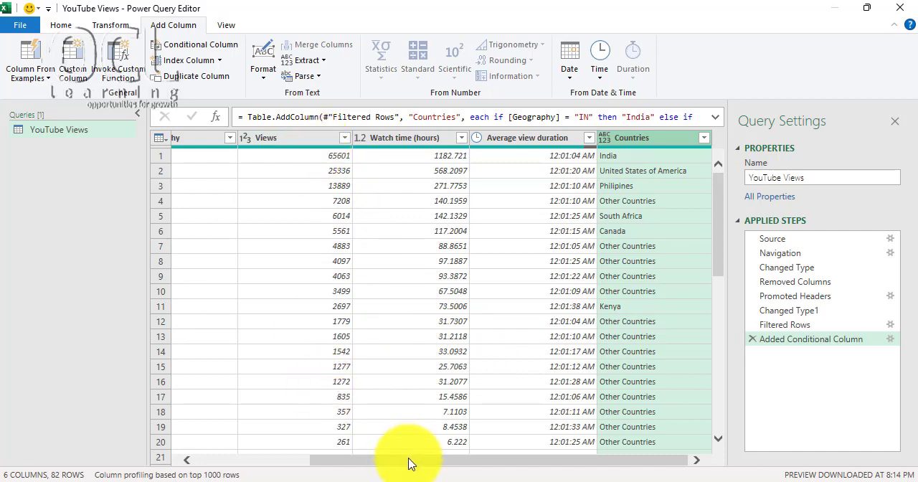
- Close and load the YouTube Views query into the Excel workbook
{"action": "left_click_drag", "start_coordinate": [410, 460], "coordinate": [253, 461]}
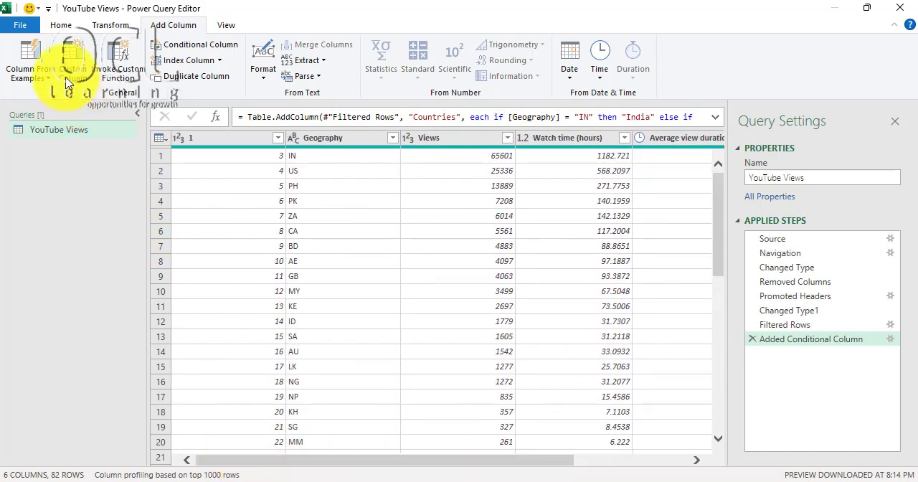
{"action": "left_click", "coordinate": [73, 28]}
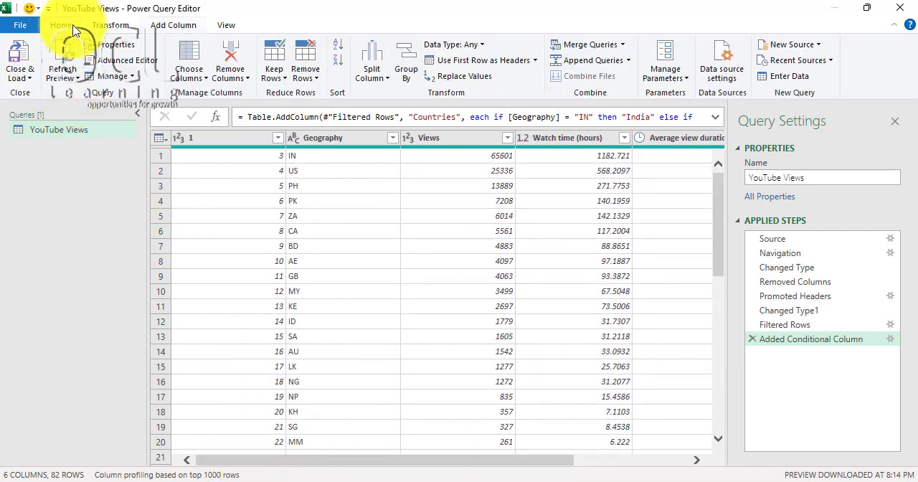
{"action": "left_click", "coordinate": [27, 80]}
{"action": "left_click", "coordinate": [63, 99]}
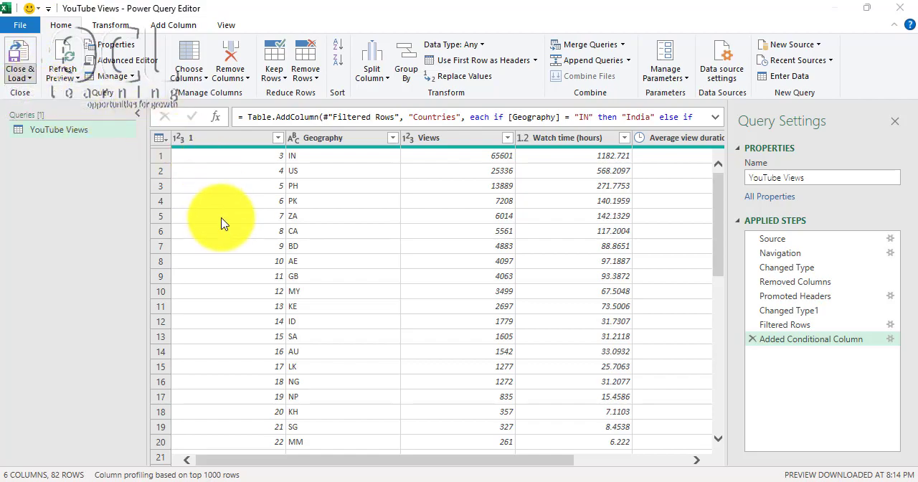
{"action": "left_click", "coordinate": [124, 221]}
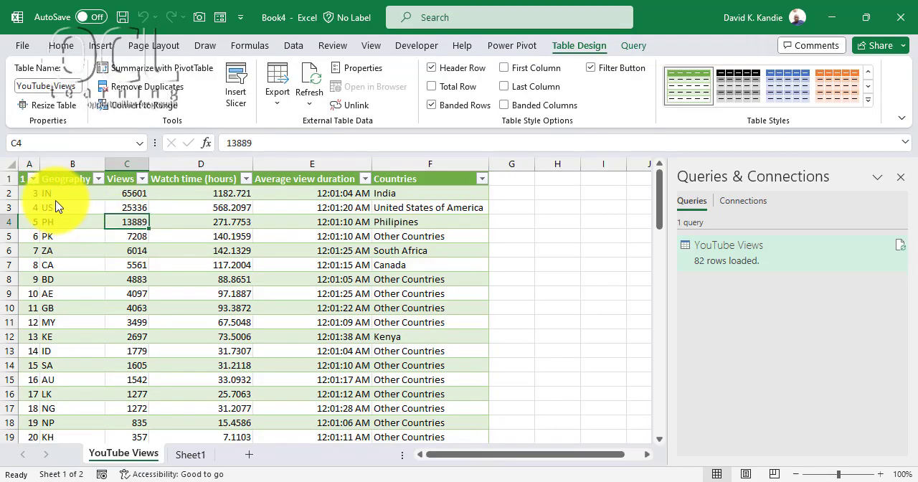
- Insert a PivotTable on a new worksheet based on the loaded YouTube Views table
{"action": "left_click", "coordinate": [67, 166]}
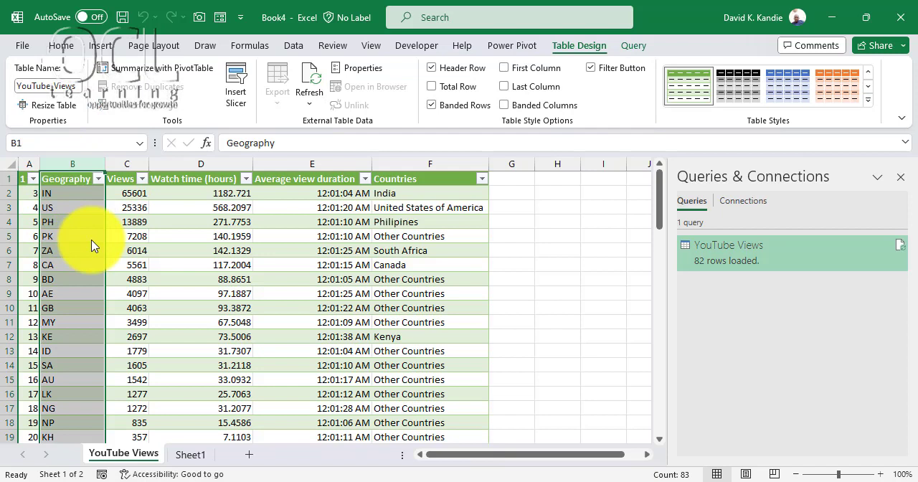
{"action": "left_click", "coordinate": [194, 221]}
{"action": "left_click", "coordinate": [133, 195]}
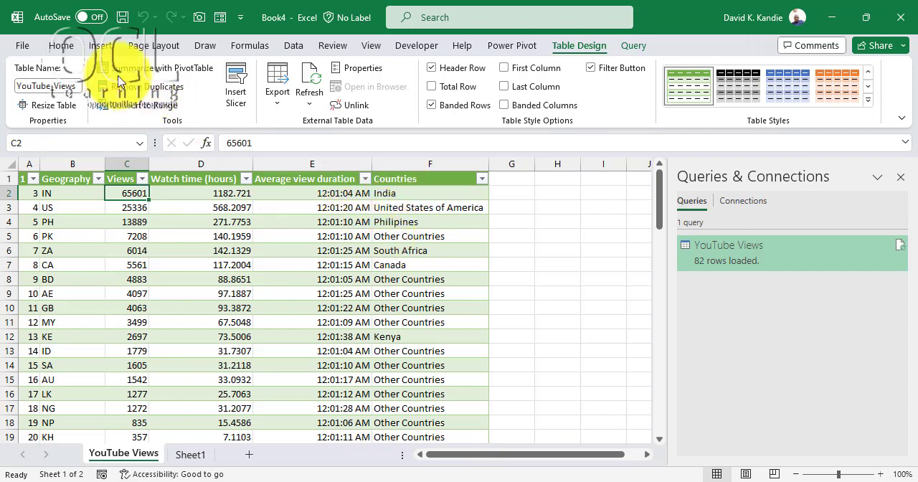
{"action": "left_click", "coordinate": [99, 45]}
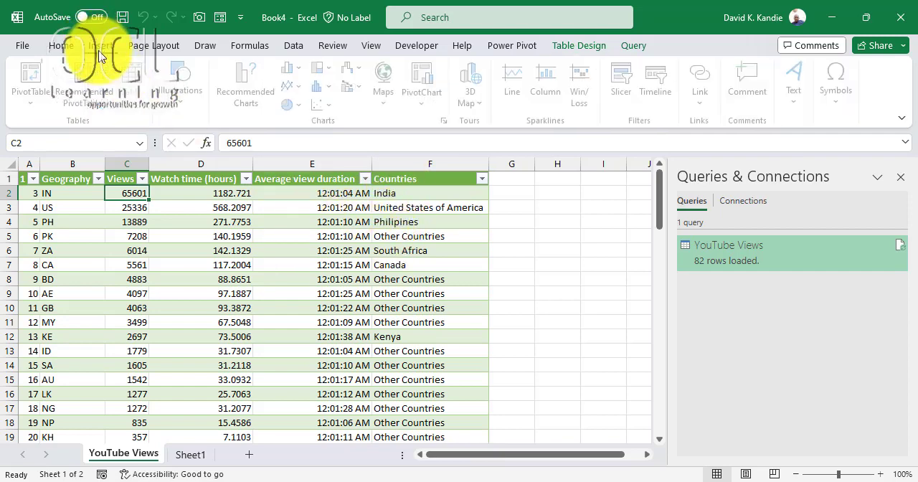
{"action": "left_click", "coordinate": [33, 100]}
{"action": "left_click", "coordinate": [60, 127]}
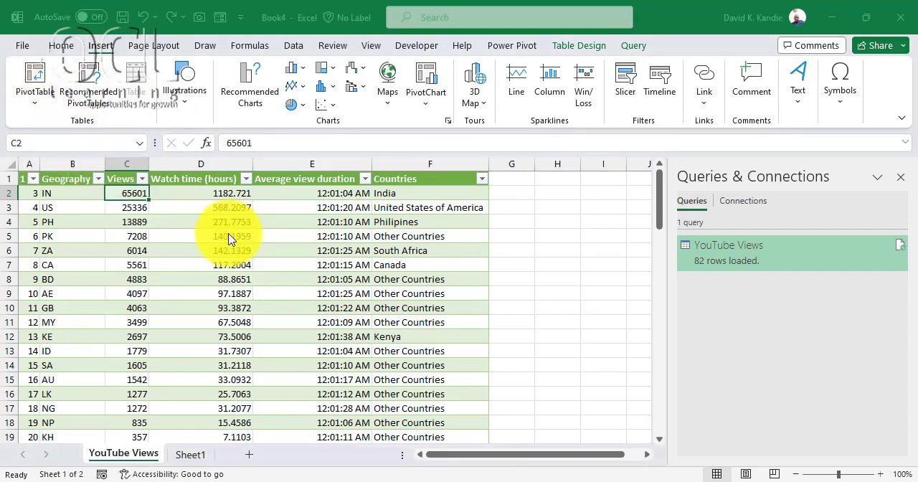
{"action": "left_click", "coordinate": [749, 327]}
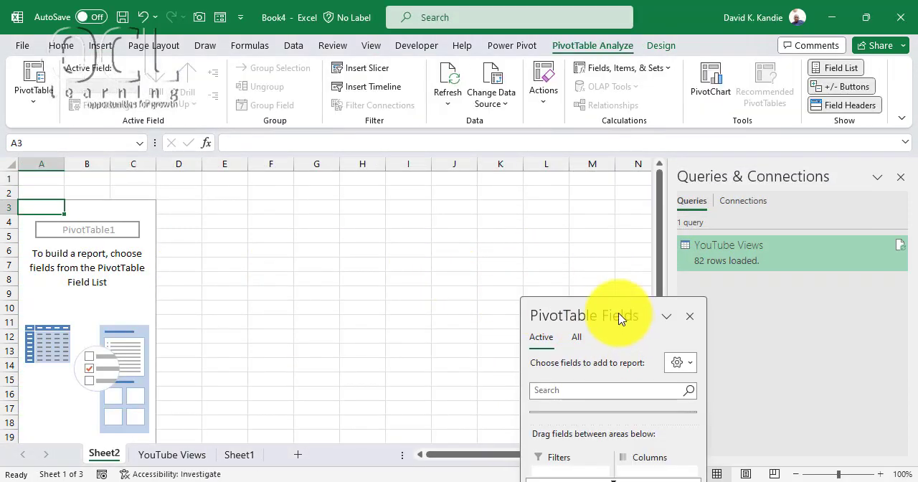
- Enlarge the PivotTable field list and build the report with Countries as rows and Watch time (hours) as values
{"action": "left_click_drag", "start_coordinate": [618, 311], "coordinate": [536, 141]}
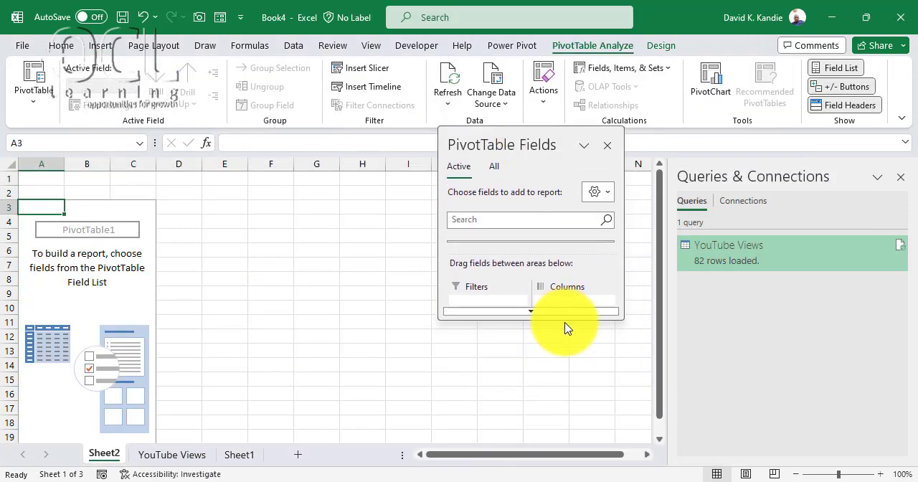
{"action": "left_click_drag", "start_coordinate": [565, 328], "coordinate": [566, 479]}
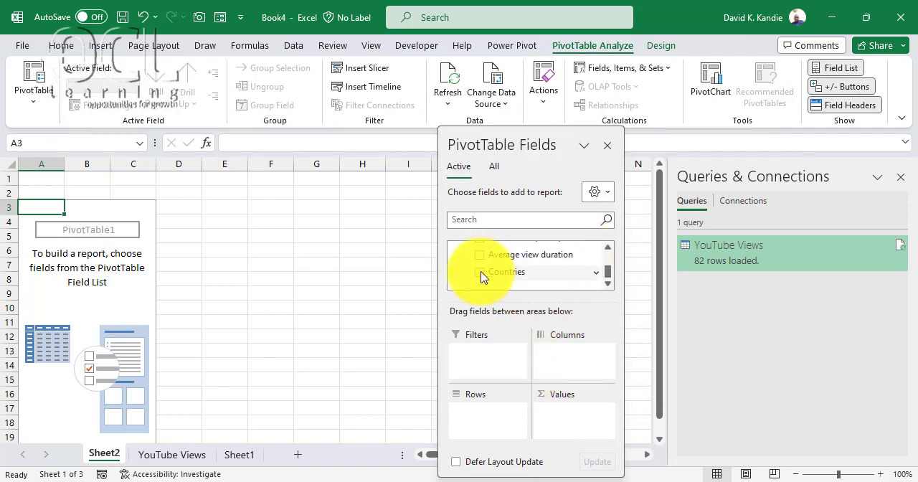
{"action": "left_click_drag", "start_coordinate": [490, 277], "coordinate": [473, 423]}
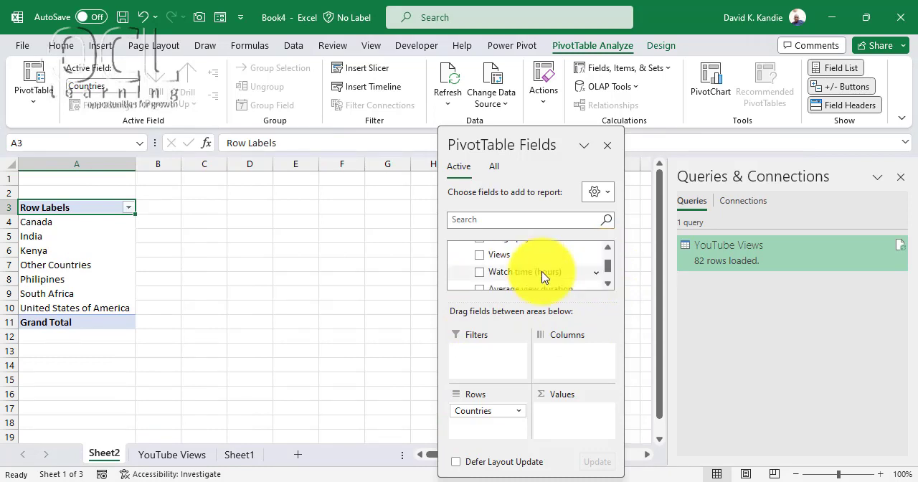
{"action": "left_click_drag", "start_coordinate": [542, 276], "coordinate": [90, 229]}
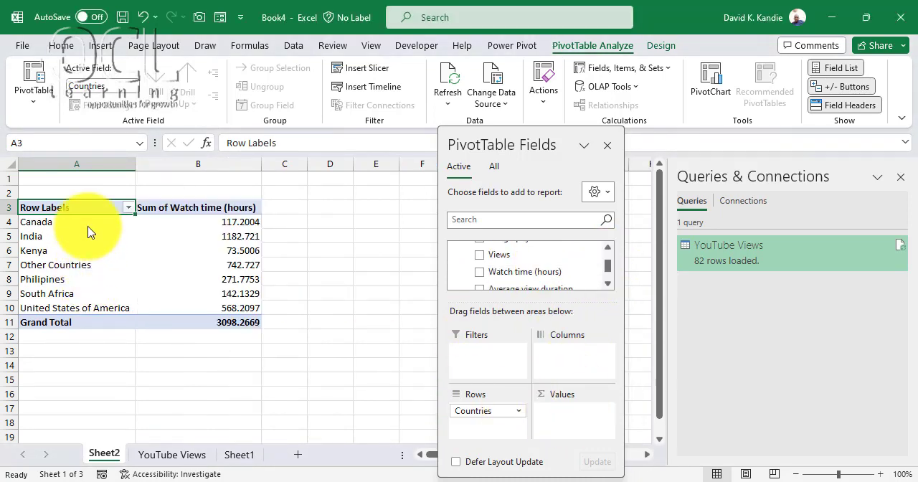
- Sort the PivotTable by Sum of Watch time (hours) from largest to smallest
{"action": "left_click", "coordinate": [220, 223]}
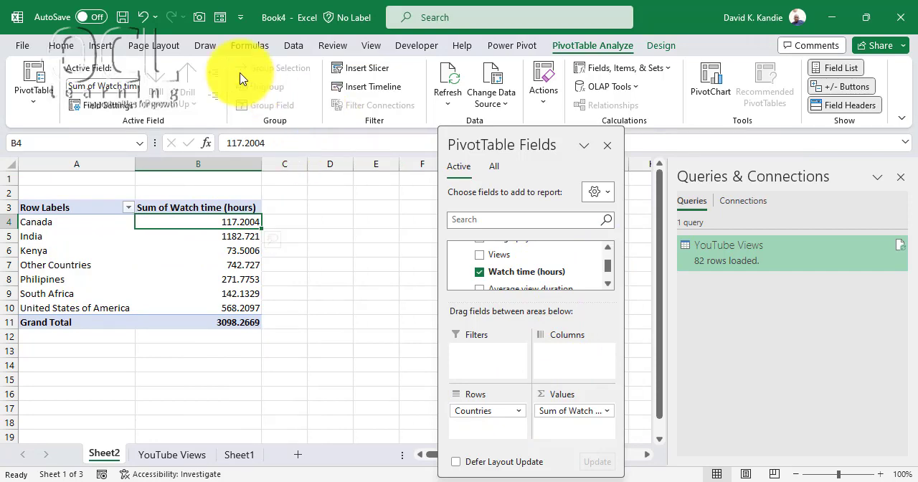
{"action": "left_click", "coordinate": [294, 47]}
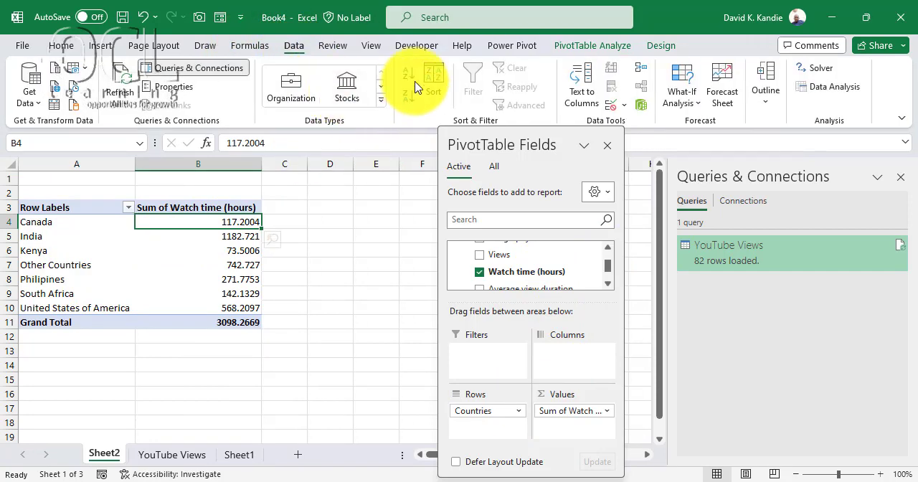
{"action": "left_click", "coordinate": [406, 99]}
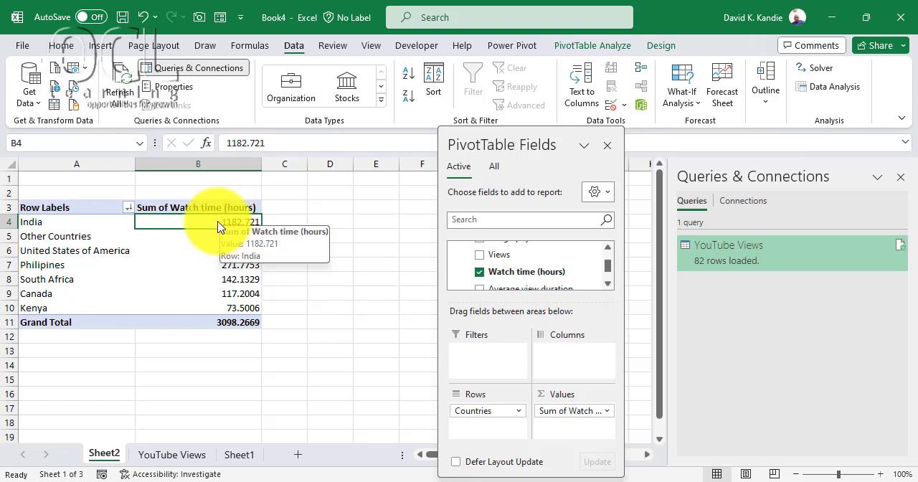
- Examine the ranked watch time for each country and close the PivotTable field list
{"action": "left_click", "coordinate": [232, 253]}
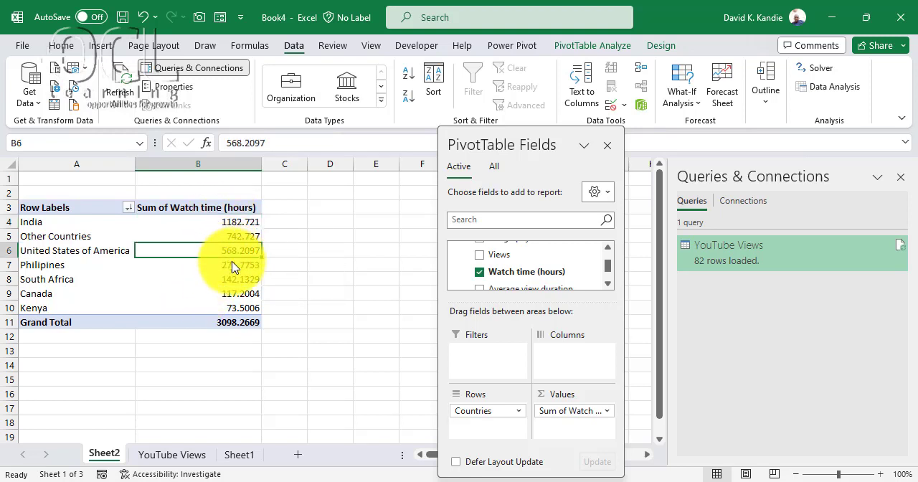
{"action": "left_click", "coordinate": [237, 267]}
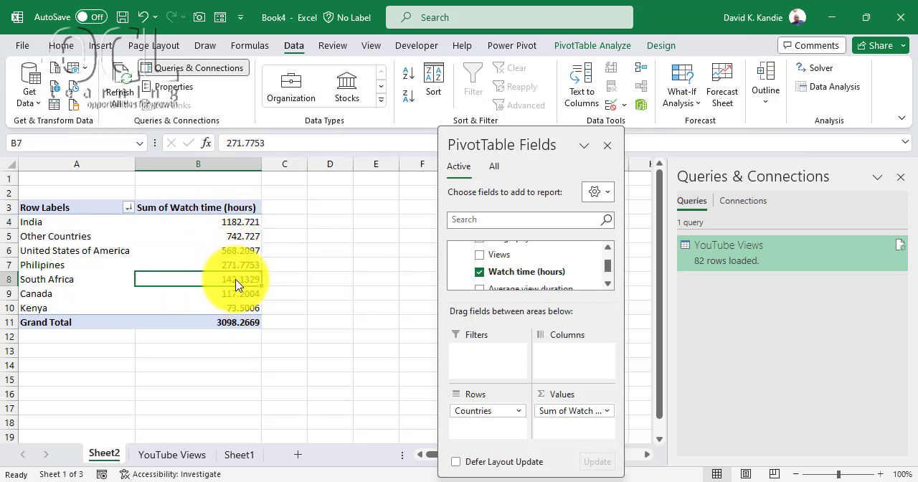
{"action": "left_click", "coordinate": [237, 282]}
{"action": "left_click", "coordinate": [242, 296]}
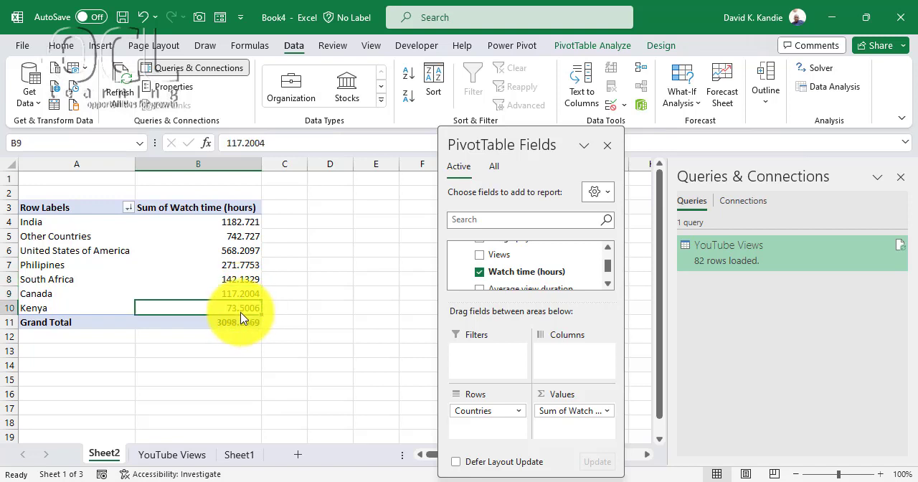
{"action": "left_click", "coordinate": [242, 311]}
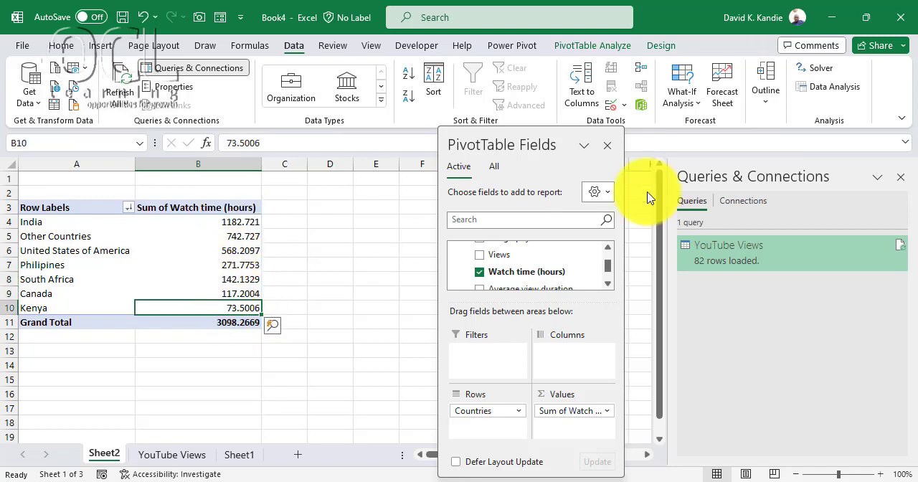
{"action": "left_click", "coordinate": [609, 149]}
{"action": "left_click", "coordinate": [232, 239]}
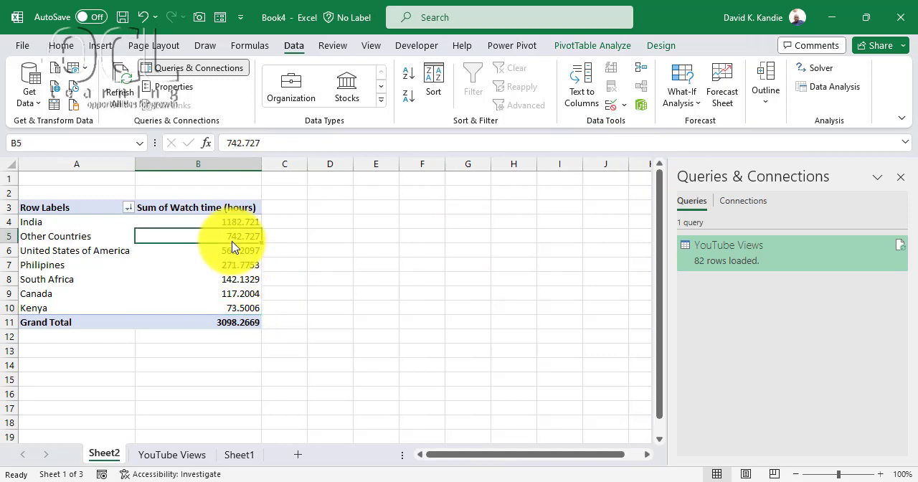
{"action": "left_click", "coordinate": [345, 209]}
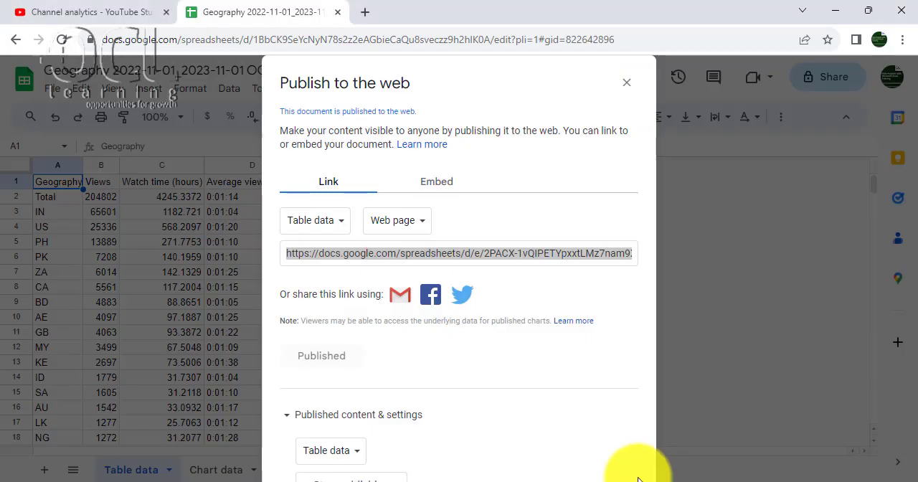
{"action": "left_click", "coordinate": [627, 82]}
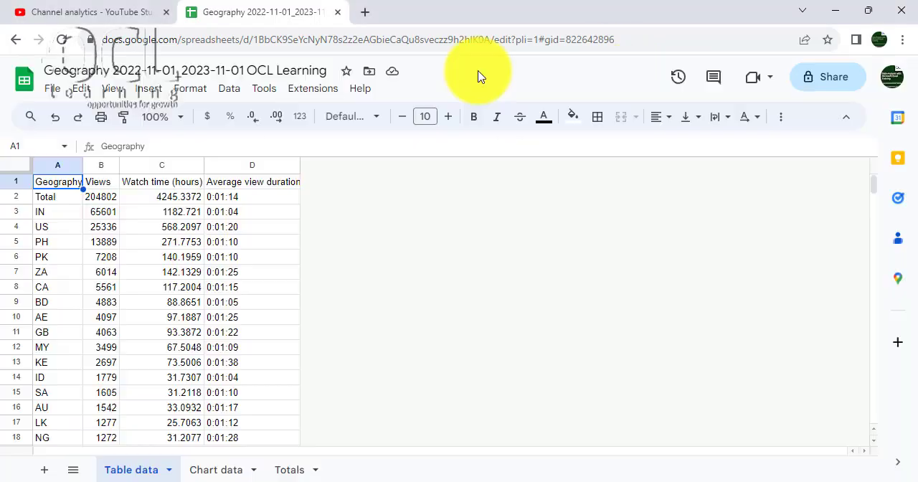
{"action": "left_click", "coordinate": [89, 13]}
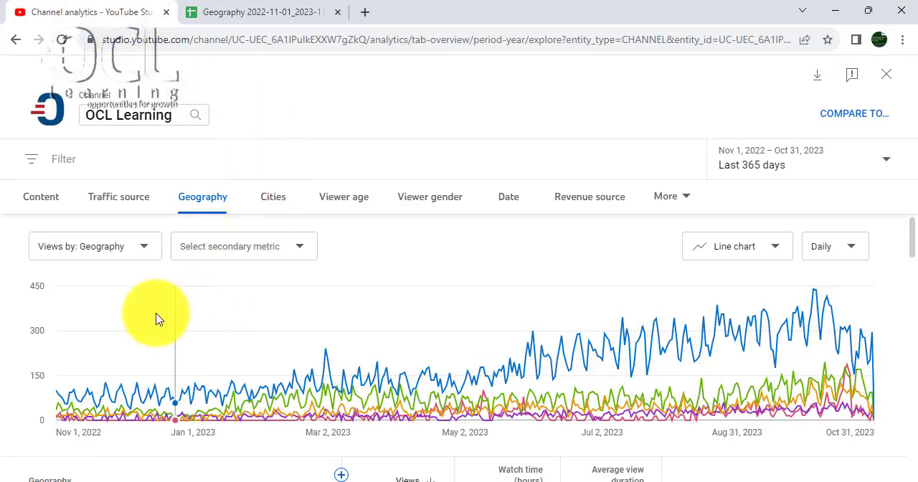
{"action": "left_click", "coordinate": [116, 202]}
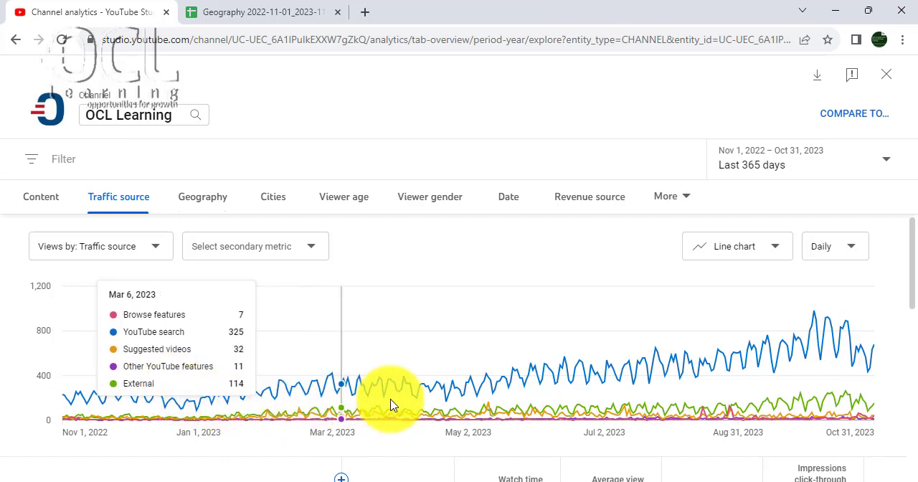
- Export the Traffic source report for the last 365 days to a new Google Sheet and look through its rows
{"action": "left_click", "coordinate": [818, 75]}
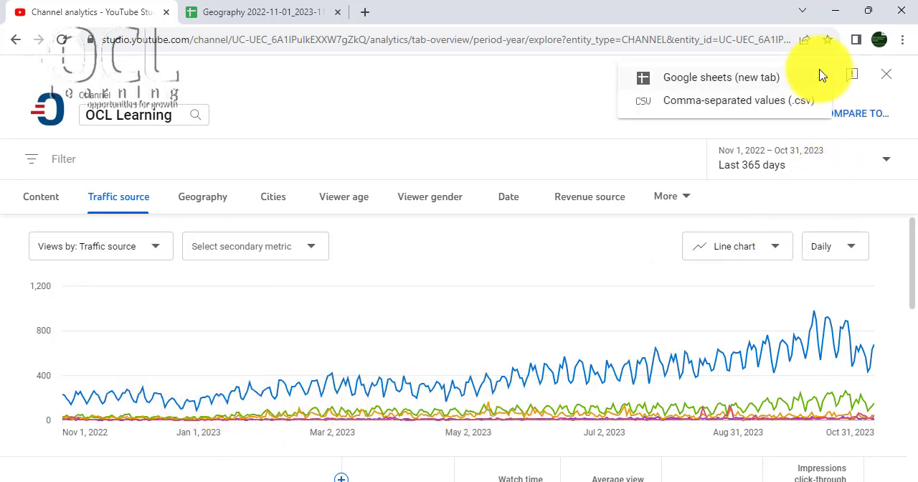
{"action": "left_click", "coordinate": [703, 84]}
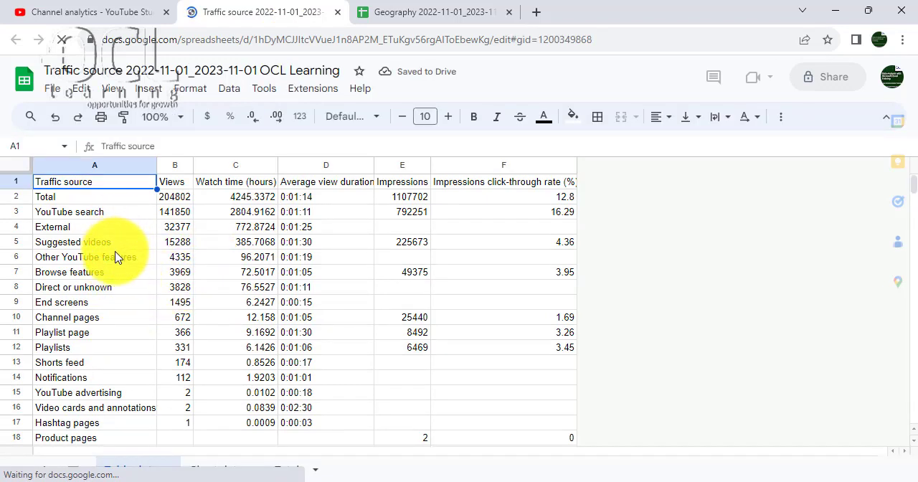
{"action": "scroll", "coordinate": [117, 287], "scroll_direction": "down", "scroll_amount": 3}
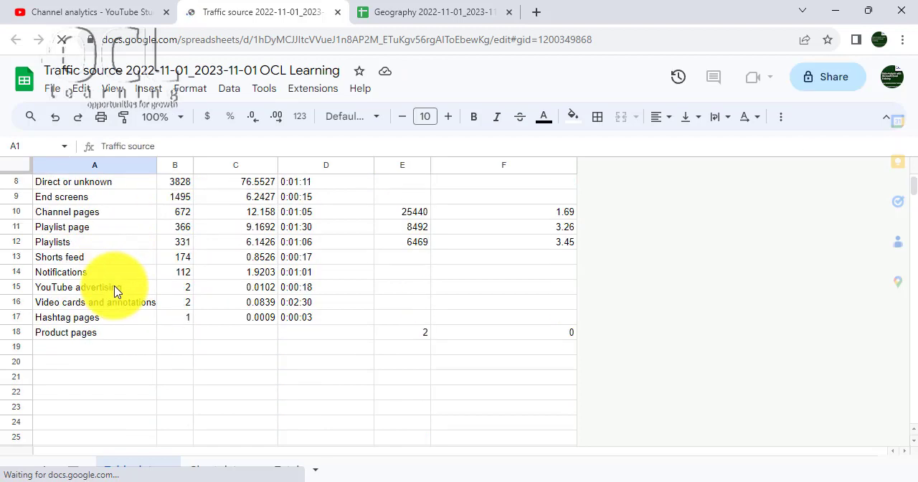
- Look through the Table data, Chart data and Totals sheets of the exported Traffic source spreadsheet
{"action": "scroll", "coordinate": [186, 330], "scroll_direction": "up", "scroll_amount": 2}
{"action": "left_click", "coordinate": [262, 350]}
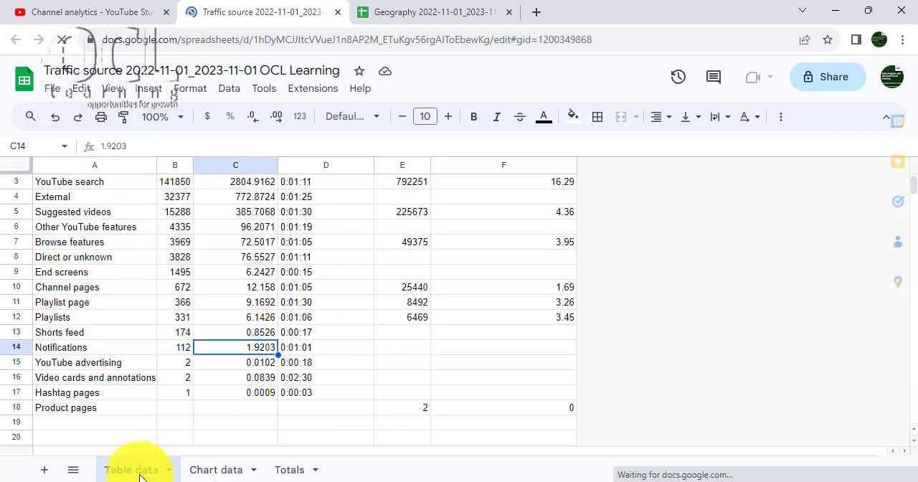
{"action": "left_click", "coordinate": [210, 473]}
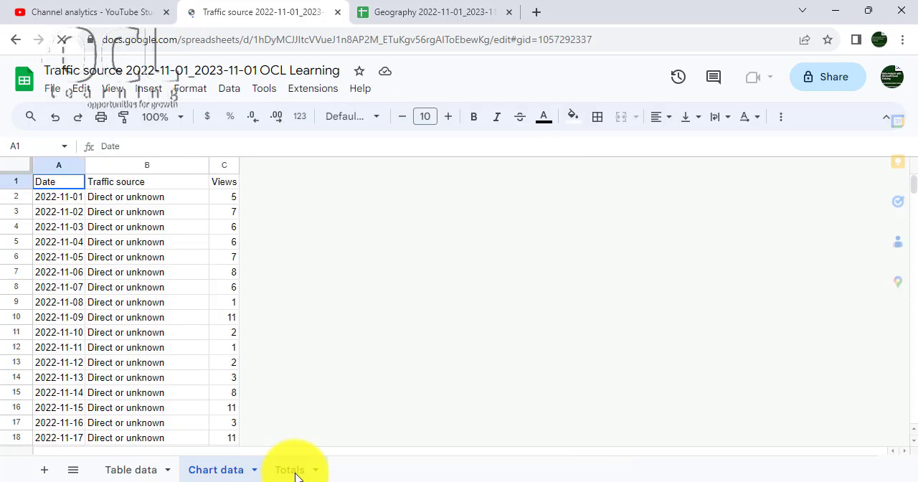
{"action": "left_click", "coordinate": [293, 471]}
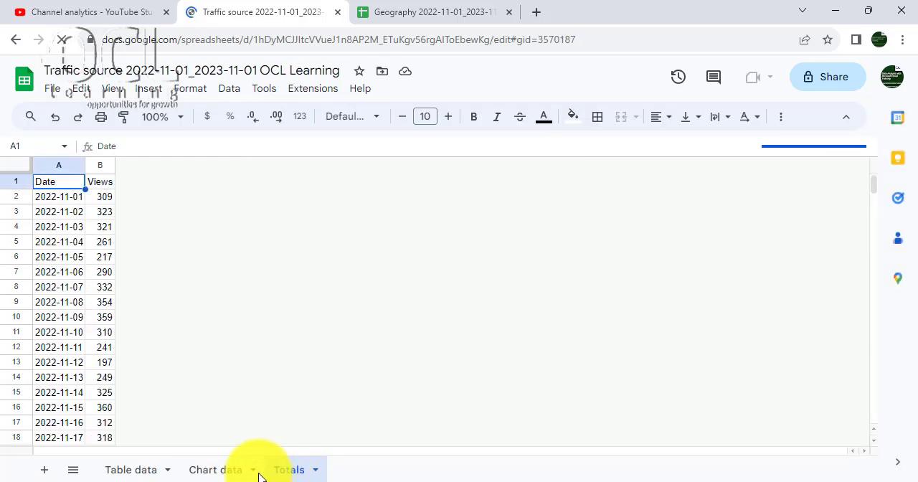
{"action": "left_click", "coordinate": [126, 473]}
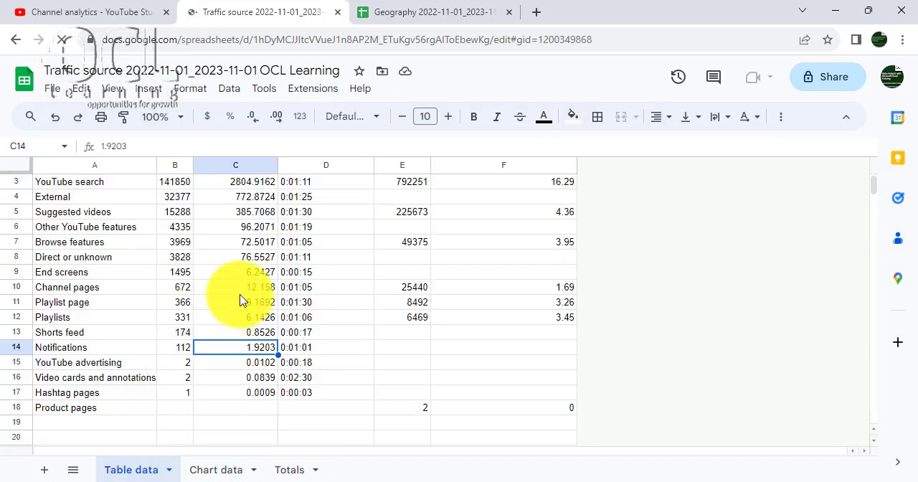
{"action": "scroll", "coordinate": [118, 269], "scroll_direction": "up", "scroll_amount": 1}
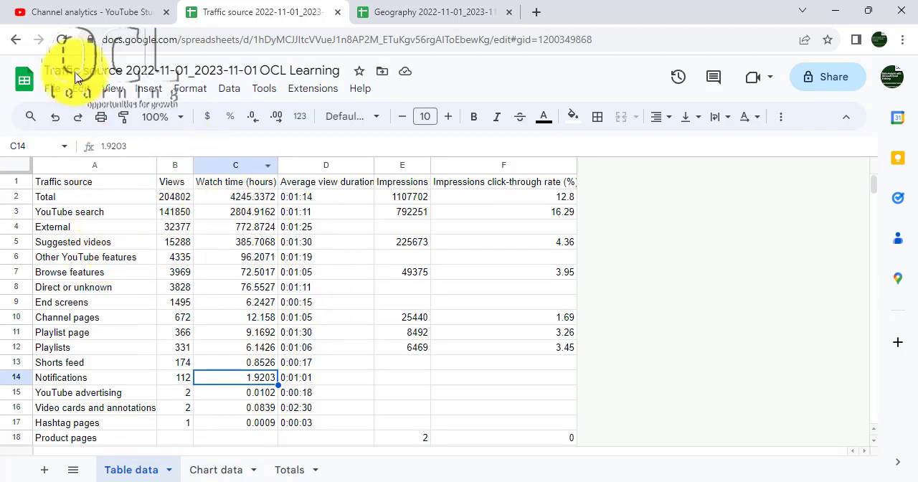
{"action": "left_click", "coordinate": [62, 91]}
{"action": "left_click", "coordinate": [401, 287]}
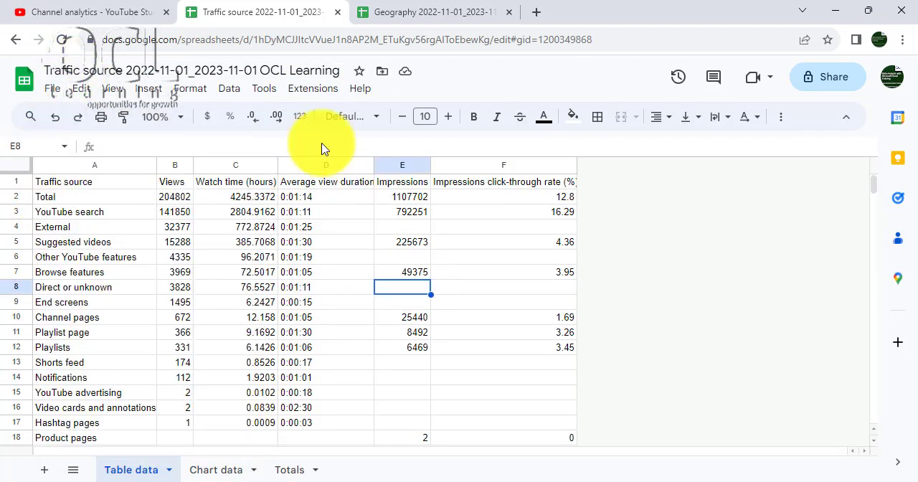
{"action": "left_click", "coordinate": [91, 20]}
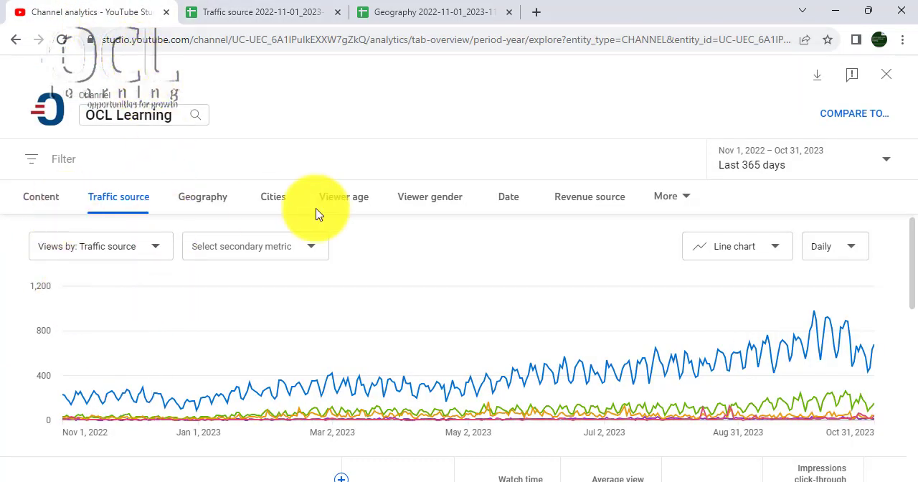
{"action": "left_click", "coordinate": [511, 208]}
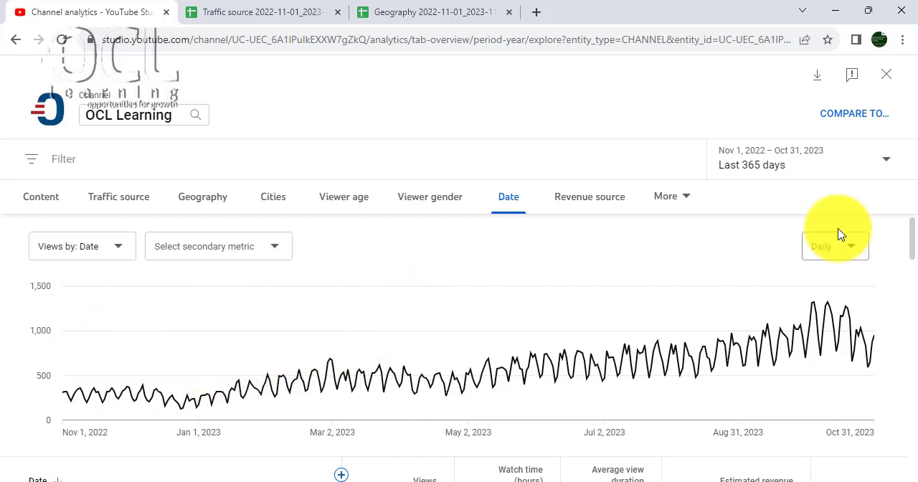
{"action": "left_click", "coordinate": [818, 75]}
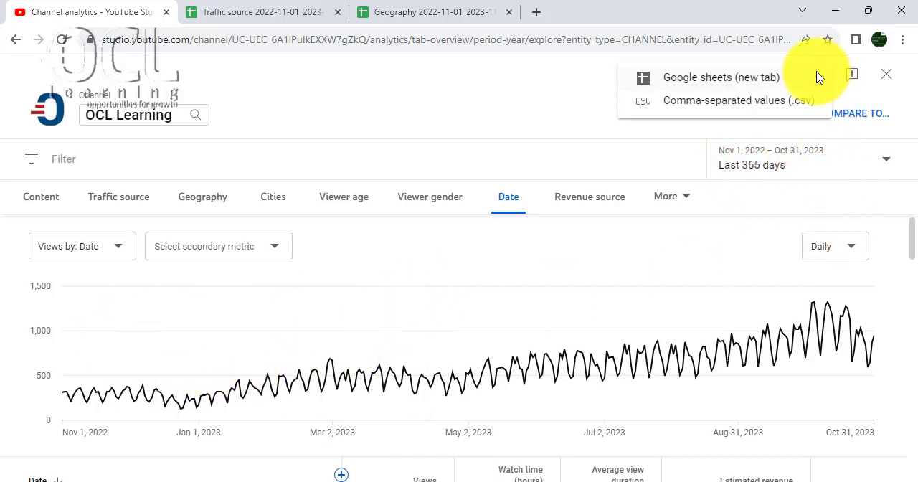
{"action": "left_click", "coordinate": [743, 85]}
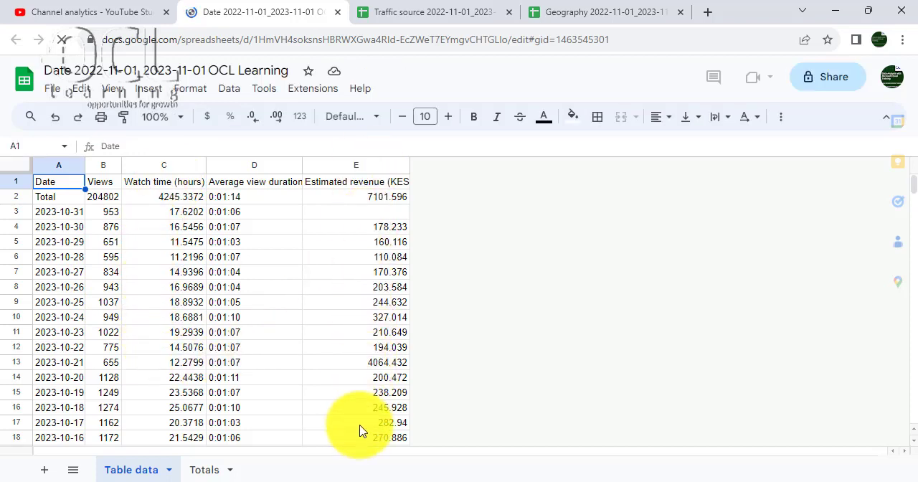
- Publish the entire Date spreadsheet to the web as a web page and copy its published link
{"action": "left_click", "coordinate": [61, 95]}
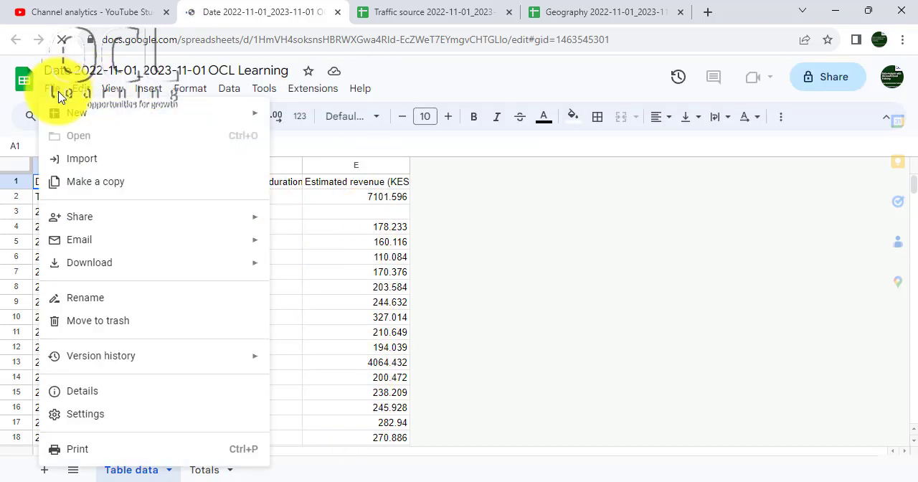
{"action": "mouse_move", "coordinate": [265, 219]}
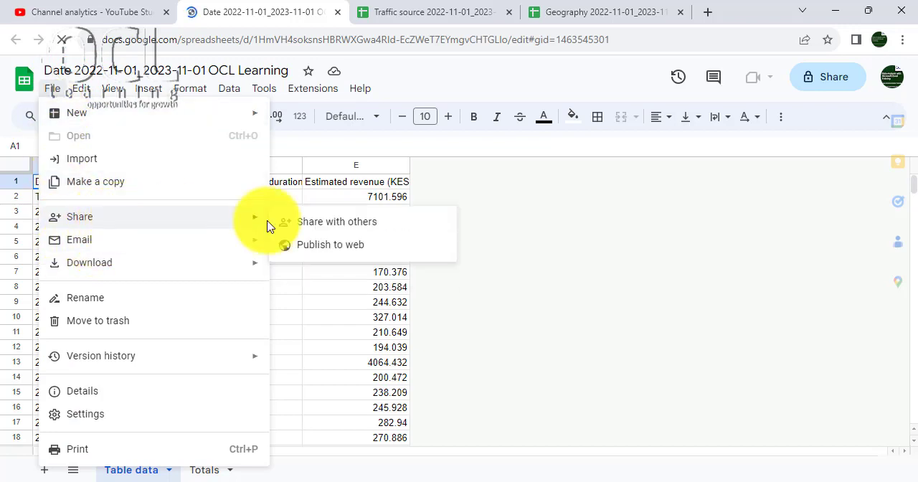
{"action": "left_click", "coordinate": [337, 246]}
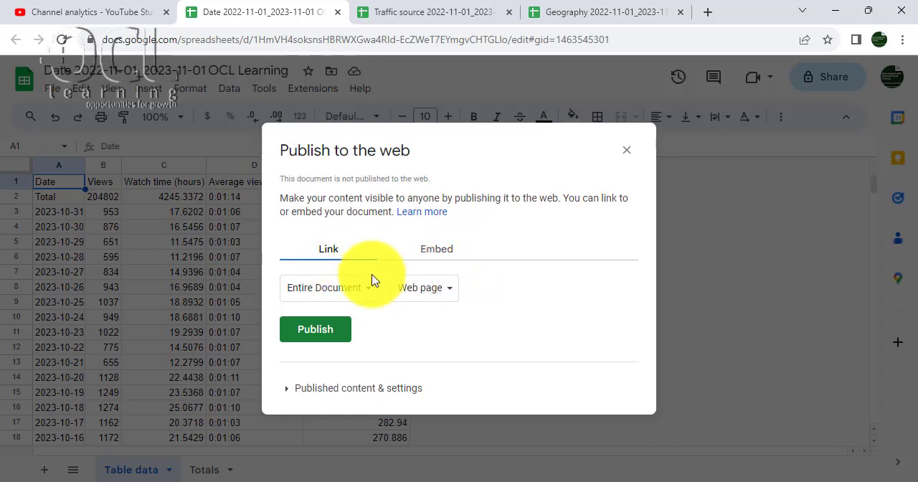
{"action": "left_click", "coordinate": [289, 390]}
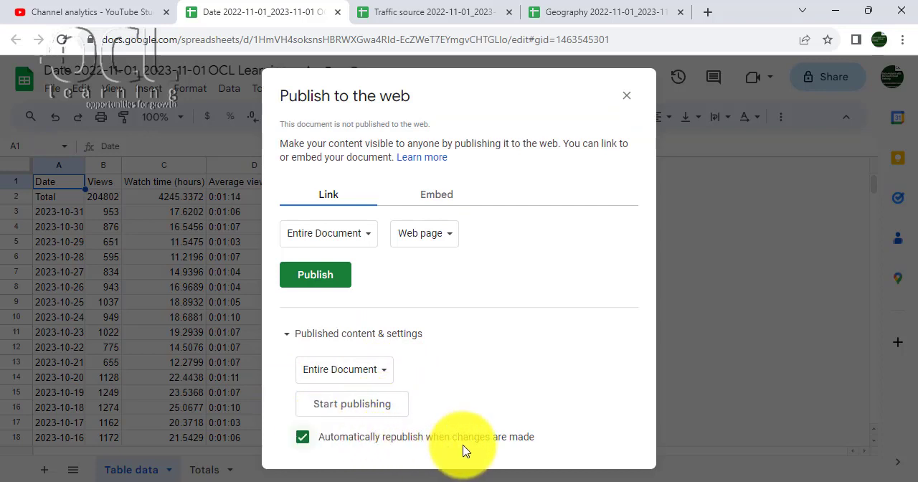
{"action": "left_click", "coordinate": [308, 275]}
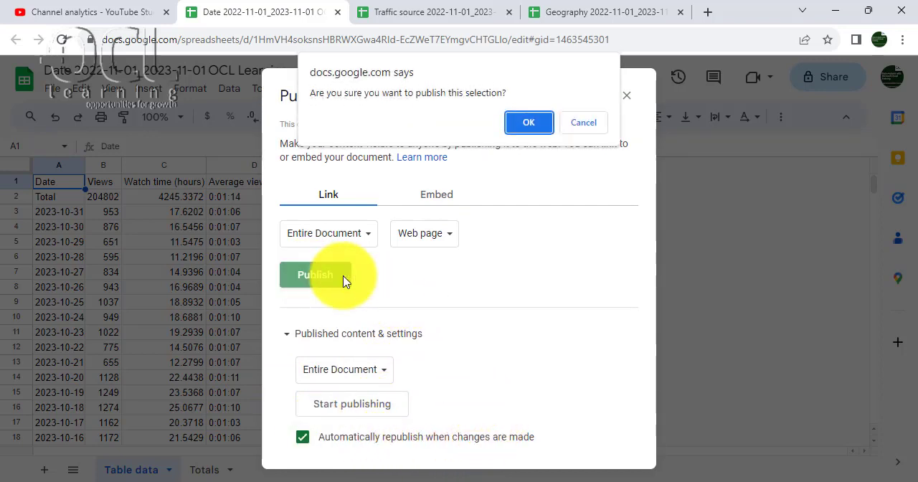
{"action": "left_click", "coordinate": [525, 124]}
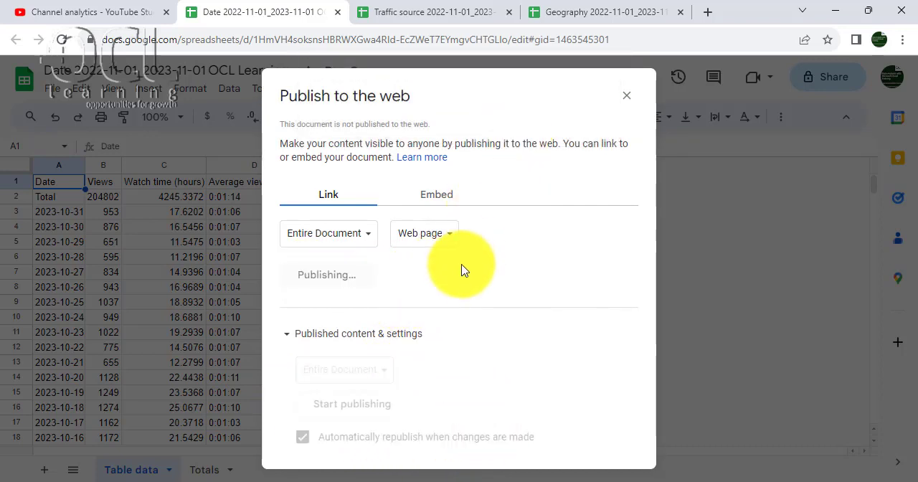
{"action": "right_click", "coordinate": [526, 264]}
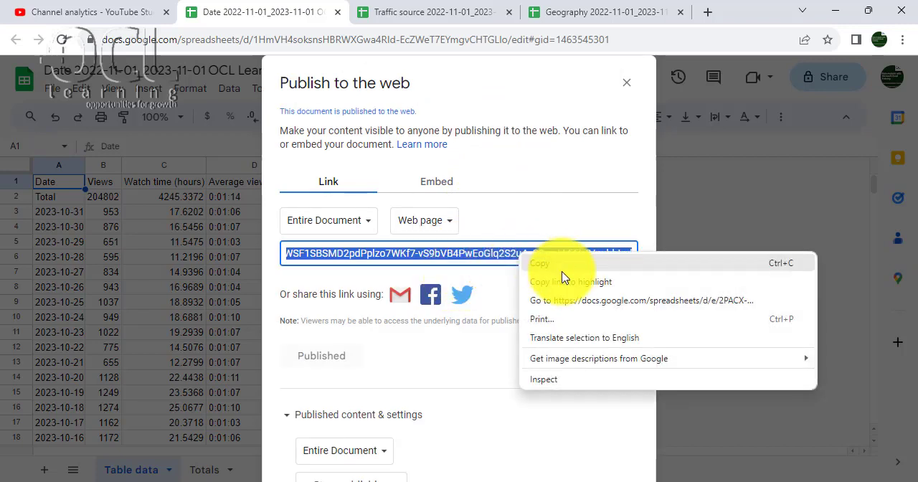
{"action": "left_click", "coordinate": [558, 261]}
- Switch to the Book4 workbook in Excel and add a new worksheet
{"action": "left_click", "coordinate": [617, 476]}
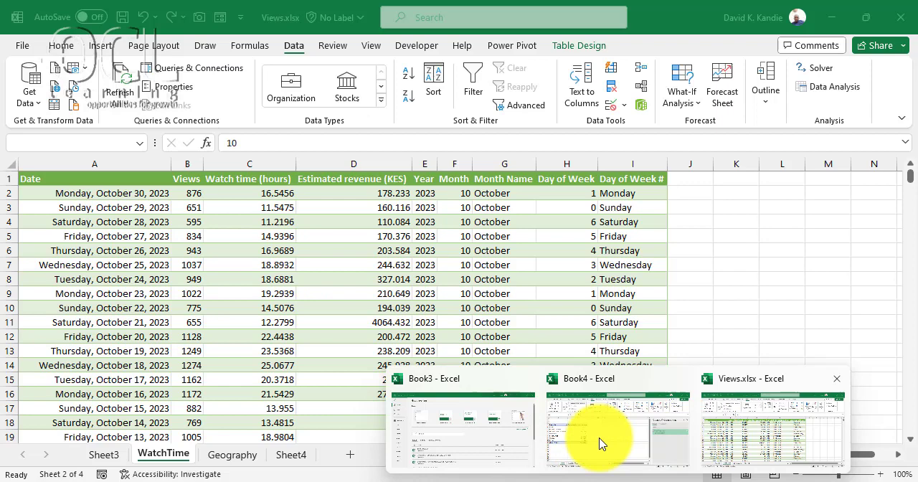
{"action": "left_click", "coordinate": [601, 444]}
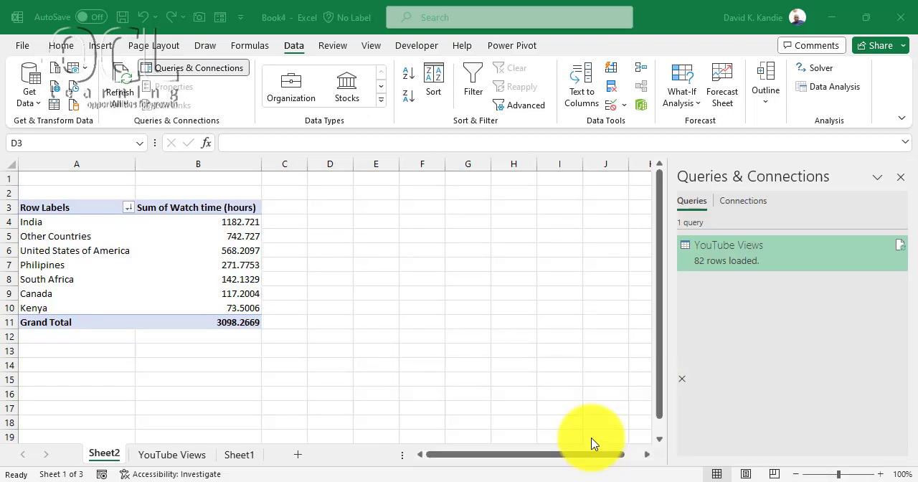
{"action": "left_click", "coordinate": [298, 456]}
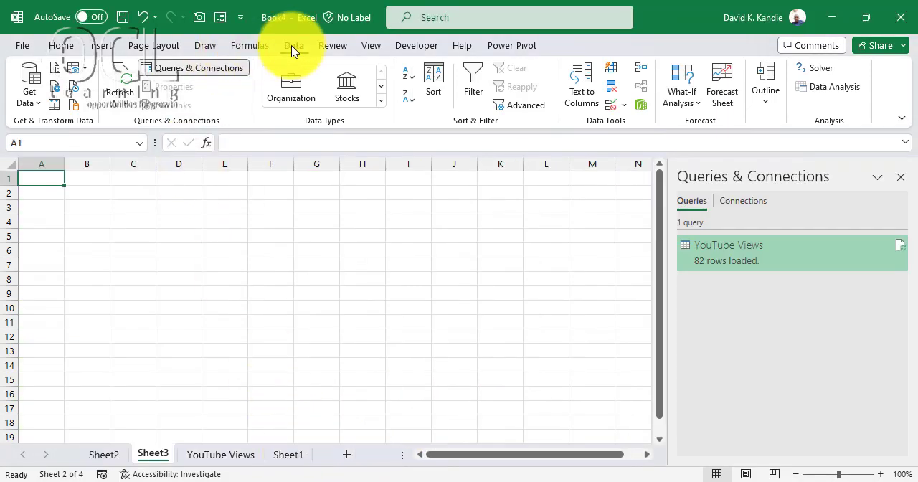
- Get data from the web using the copied published link and open Table 0 in Power Query for transformation
{"action": "left_click", "coordinate": [28, 100]}
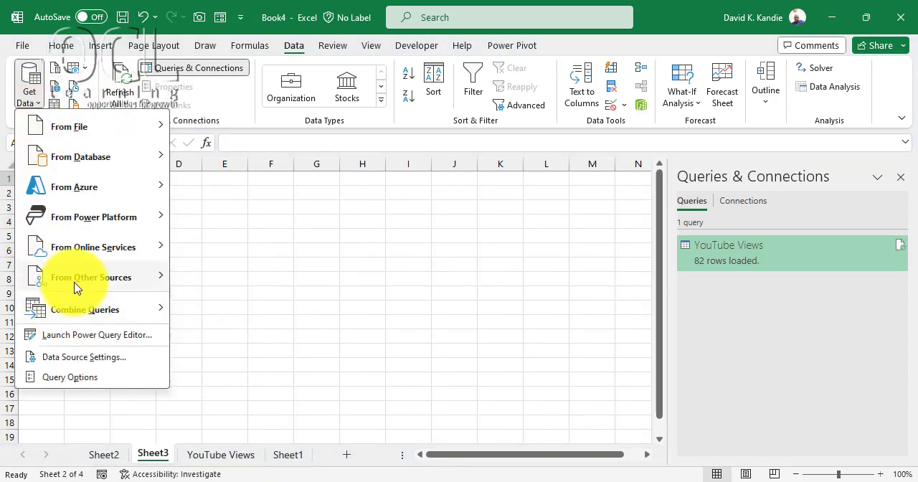
{"action": "mouse_move", "coordinate": [129, 280]}
{"action": "left_click", "coordinate": [234, 166]}
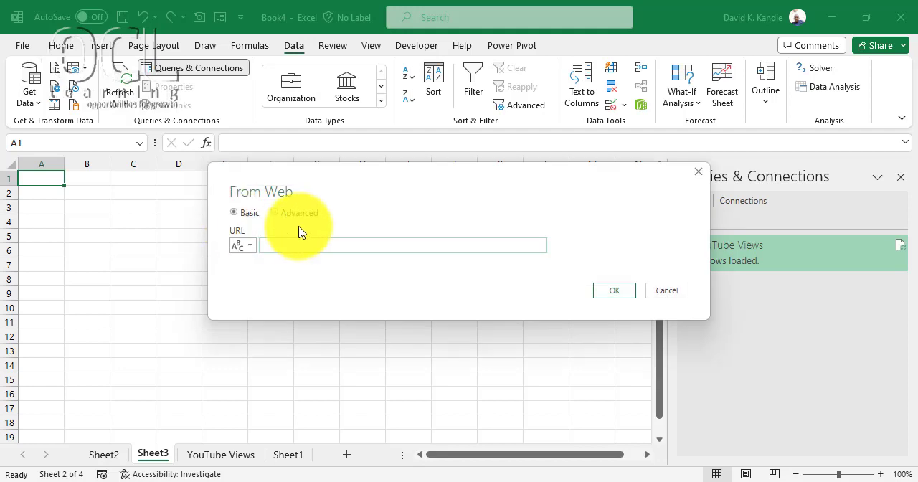
{"action": "key", "text": "ctrl+v"}
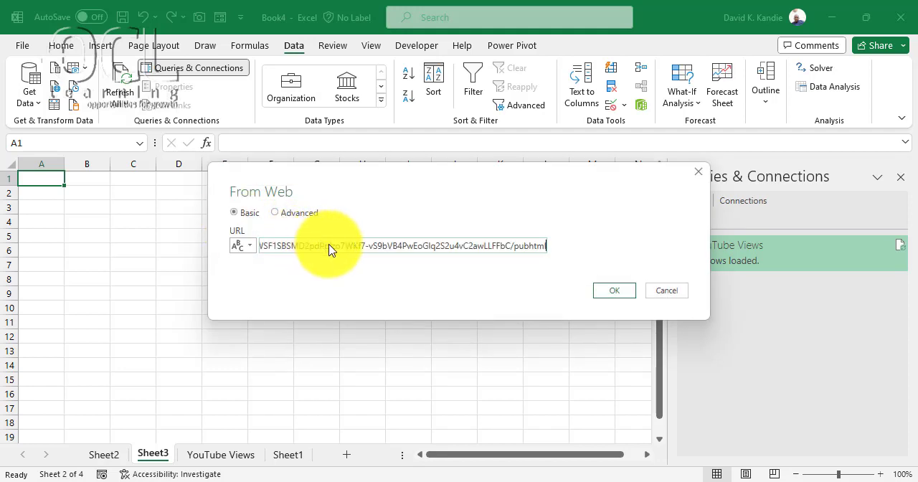
{"action": "left_click", "coordinate": [624, 292]}
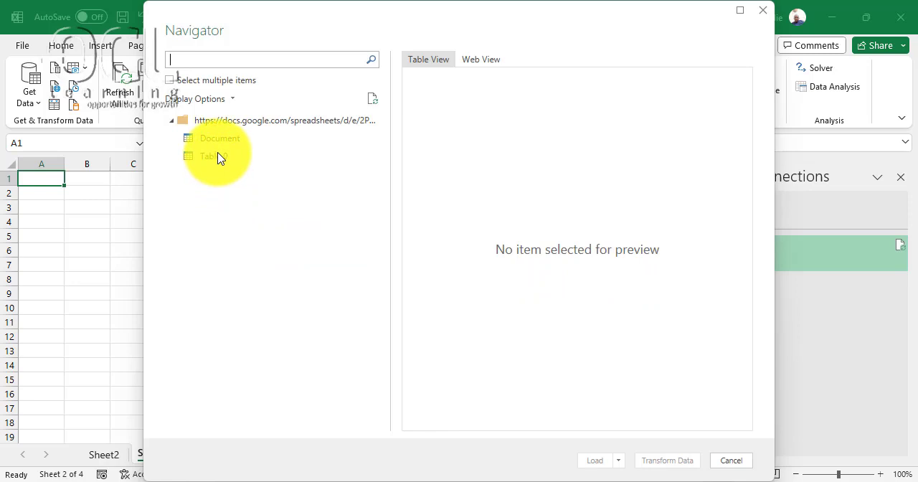
{"action": "left_click", "coordinate": [215, 156]}
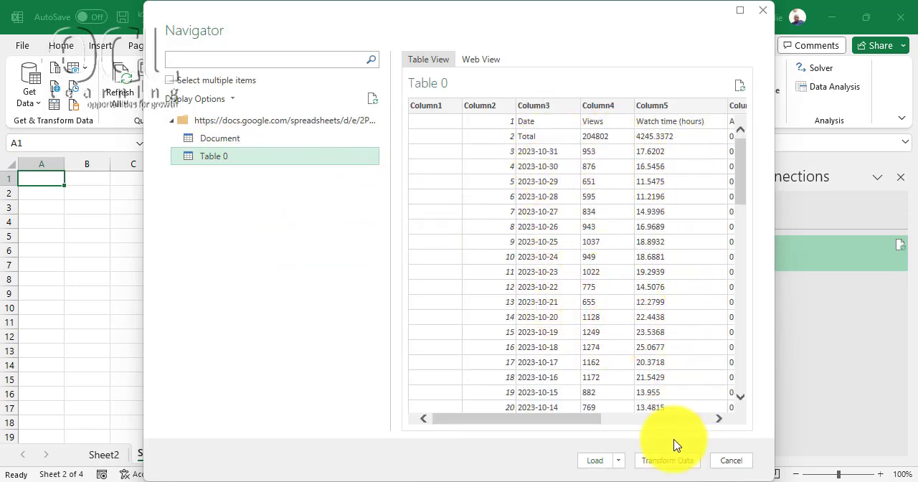
{"action": "left_click", "coordinate": [667, 464]}
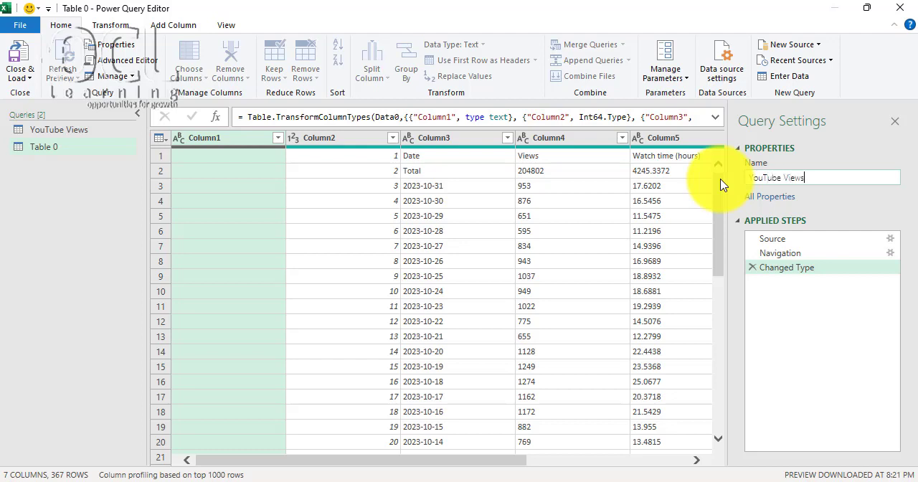
- Rename the Table 0 query as YouTube Views by Date and remove its empty Column1
{"action": "type", "text": "e"}
{"action": "key", "text": "Return"}
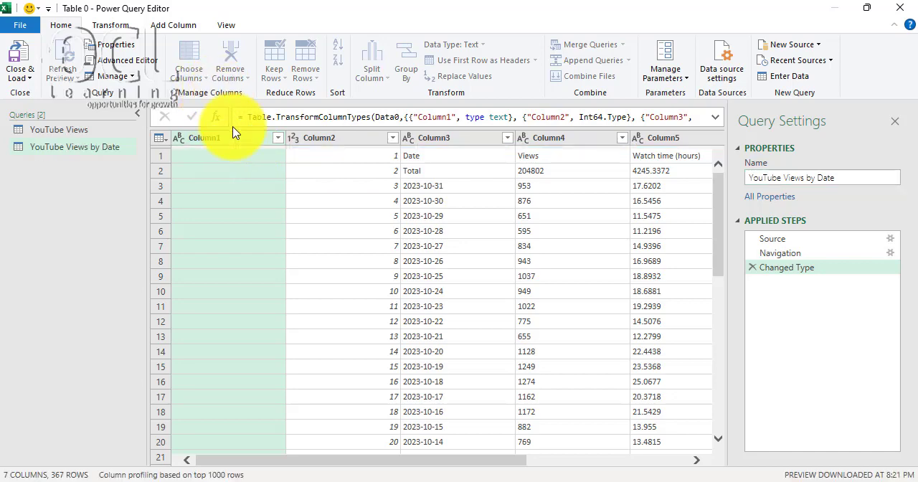
{"action": "left_click", "coordinate": [229, 60]}
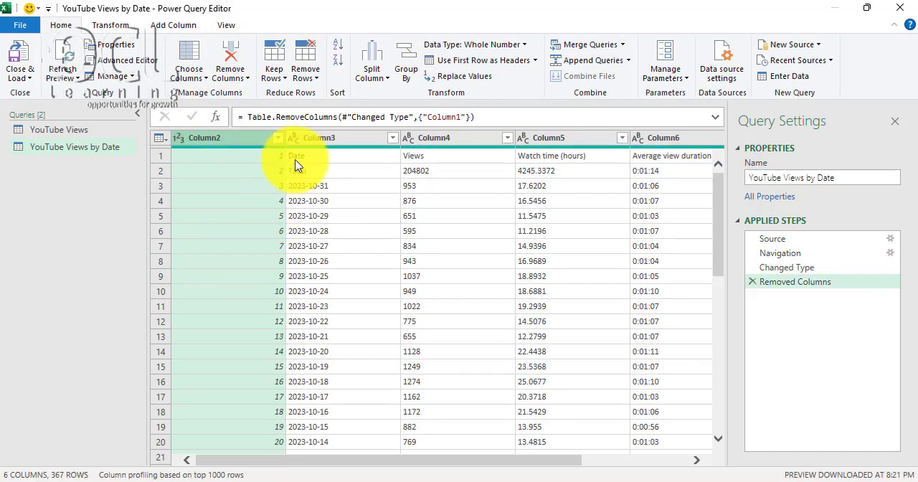
- Use the first row as headers and filter the Total row out of the Date column
{"action": "left_click", "coordinate": [461, 63]}
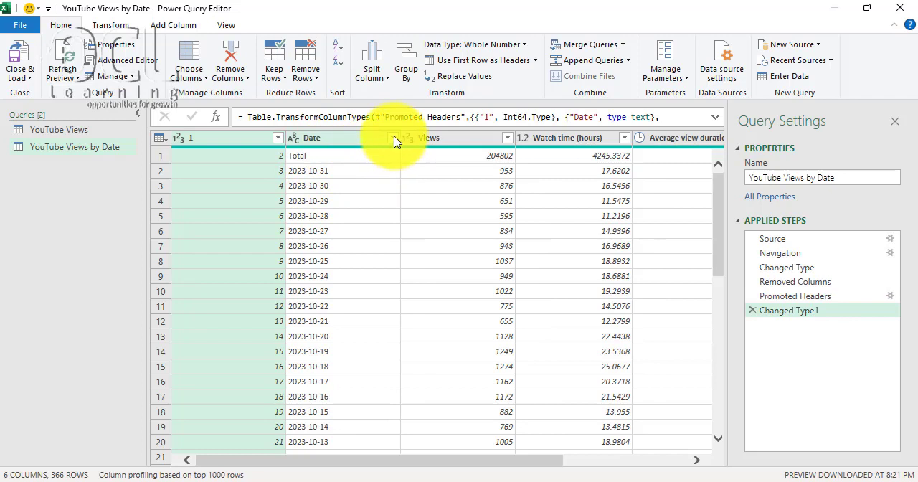
{"action": "left_click", "coordinate": [392, 139]}
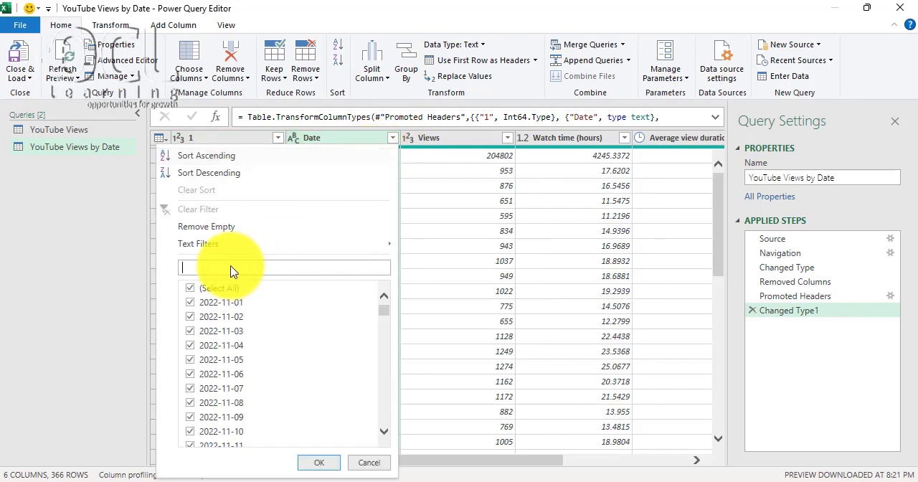
{"action": "left_click", "coordinate": [230, 267]}
{"action": "type", "text": "total"}
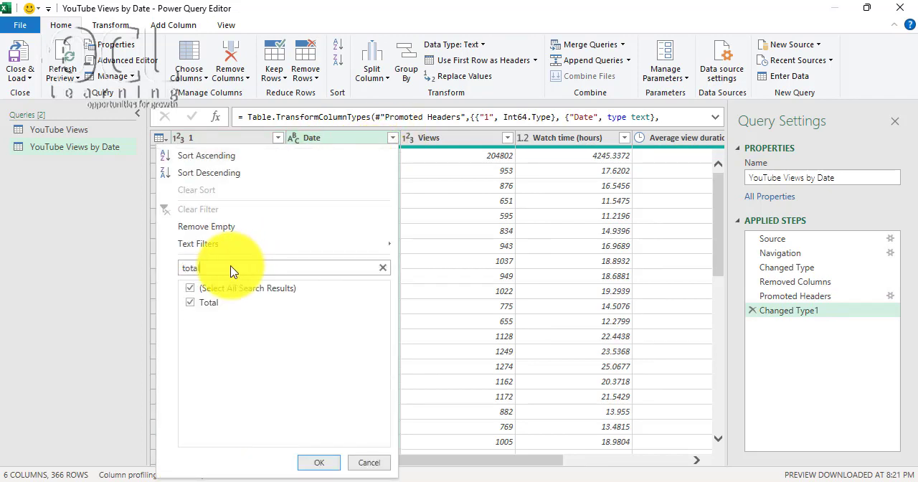
{"action": "left_click", "coordinate": [190, 302]}
{"action": "left_click", "coordinate": [319, 466]}
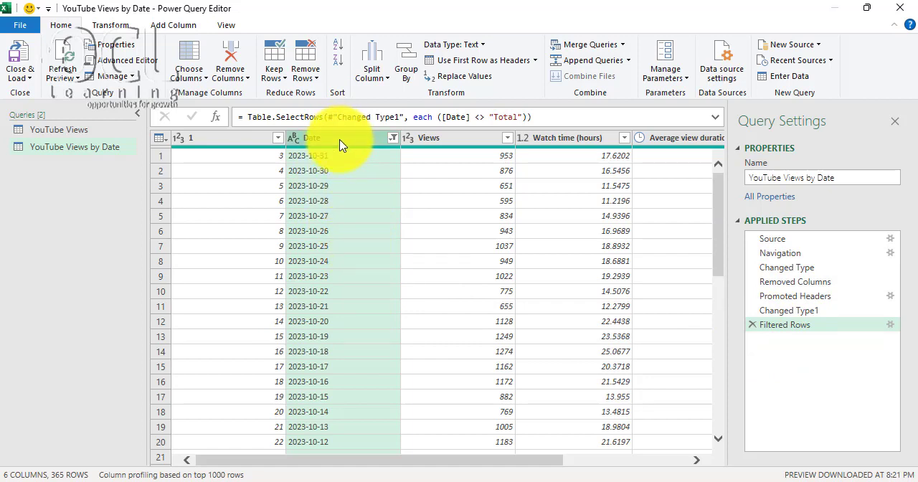
- Change the Date column's data type from text to Date
{"action": "left_click", "coordinate": [111, 25]}
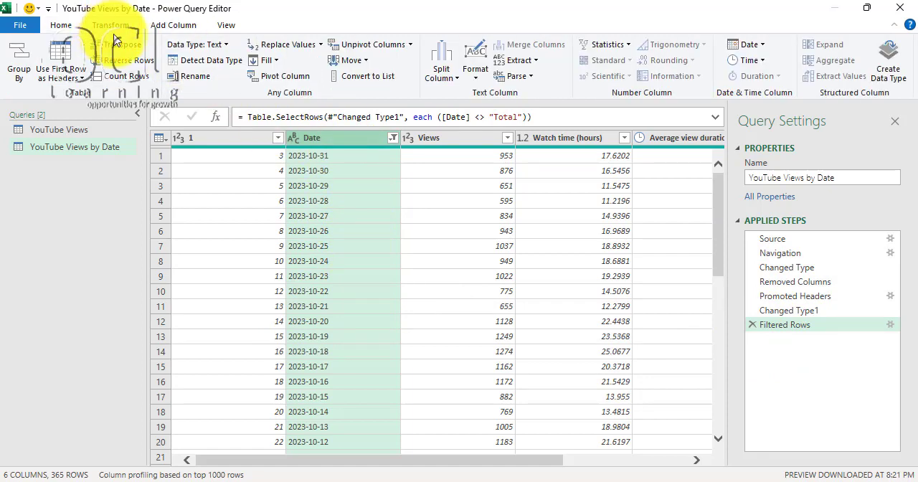
{"action": "left_click", "coordinate": [224, 47]}
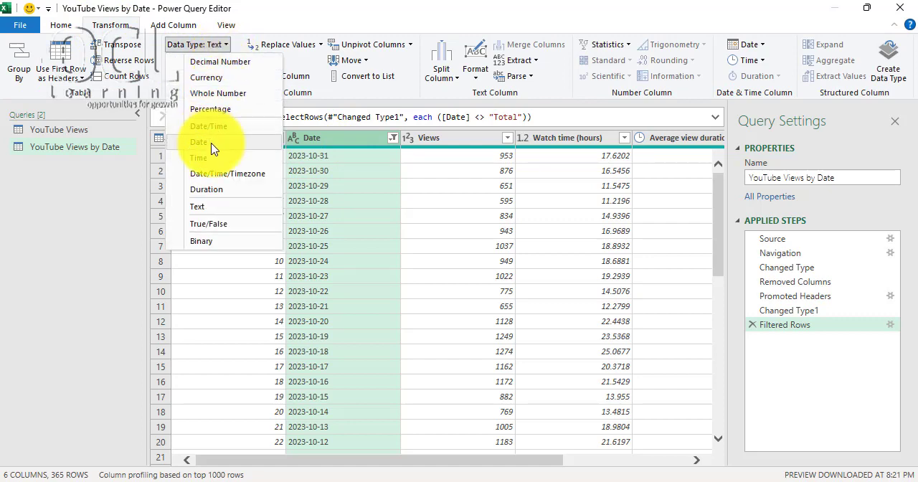
{"action": "left_click", "coordinate": [332, 186]}
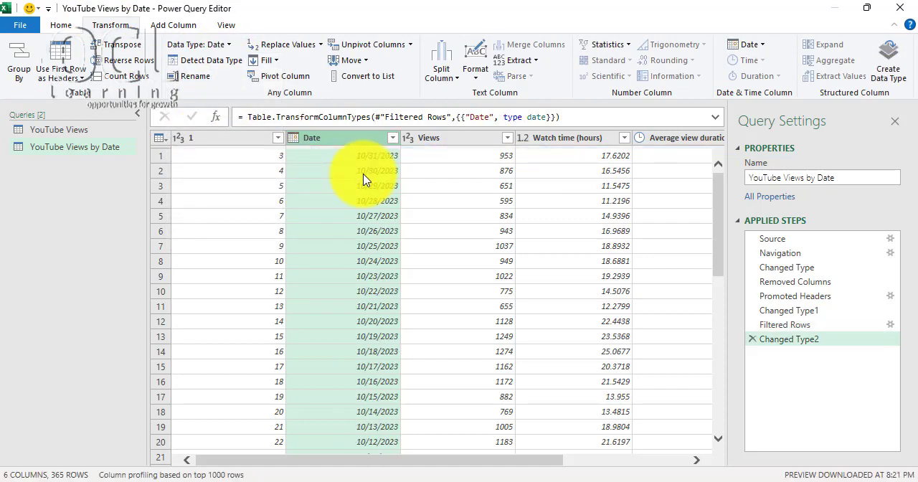
- Remove the Average view duration and Estimated revenue (KES) columns from the YouTube Views by Date query
{"action": "left_click_drag", "start_coordinate": [352, 466], "coordinate": [551, 476]}
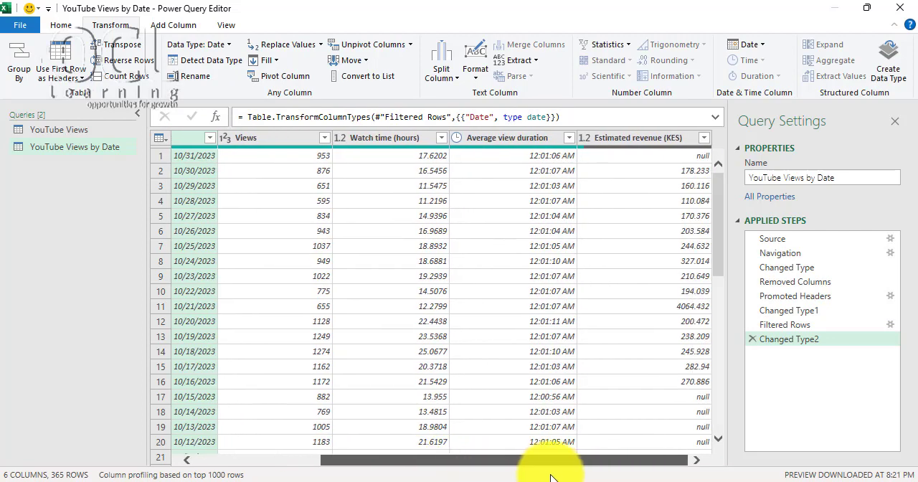
{"action": "left_click", "coordinate": [511, 139]}
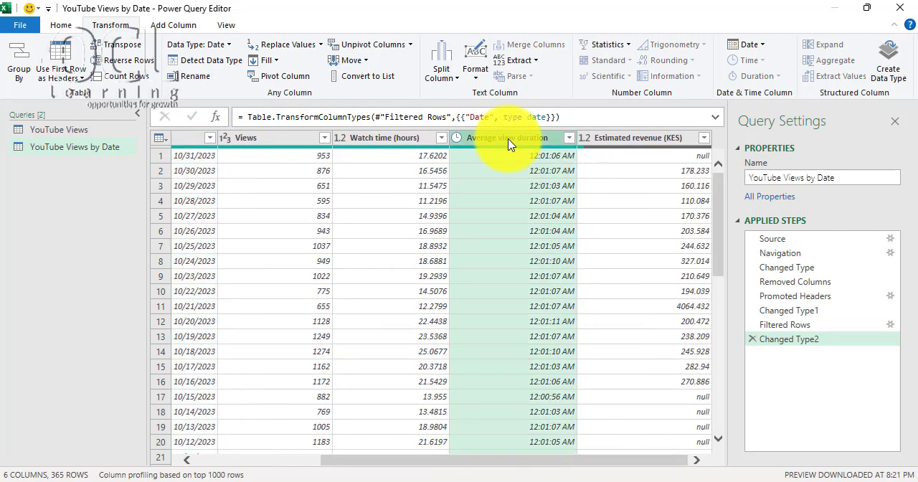
{"action": "left_click", "coordinate": [63, 25]}
{"action": "left_click", "coordinate": [230, 51]}
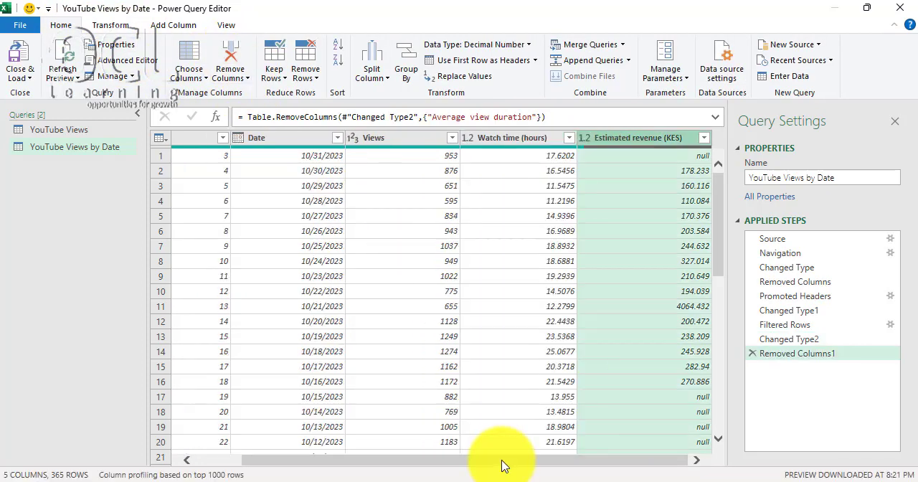
{"action": "left_click", "coordinate": [229, 57]}
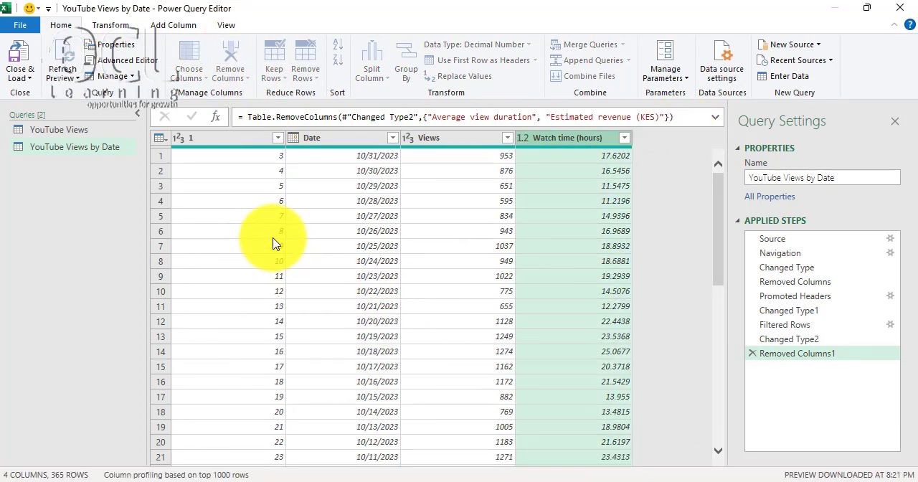
- Add a Year column extracted from the Date column
{"action": "left_click", "coordinate": [341, 138]}
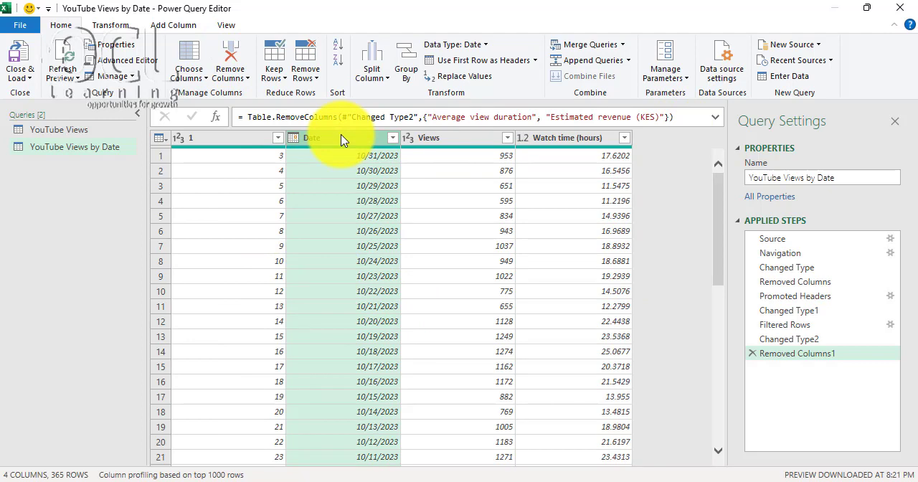
{"action": "left_click", "coordinate": [172, 25]}
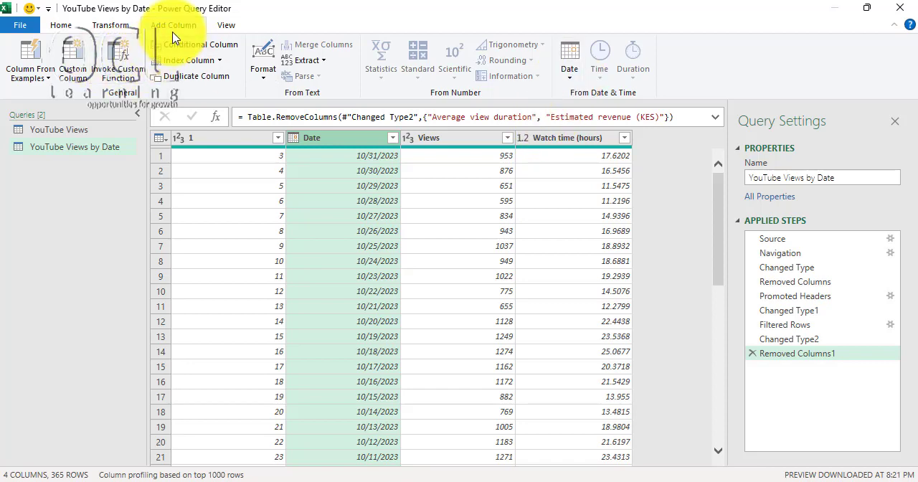
{"action": "left_click", "coordinate": [567, 71]}
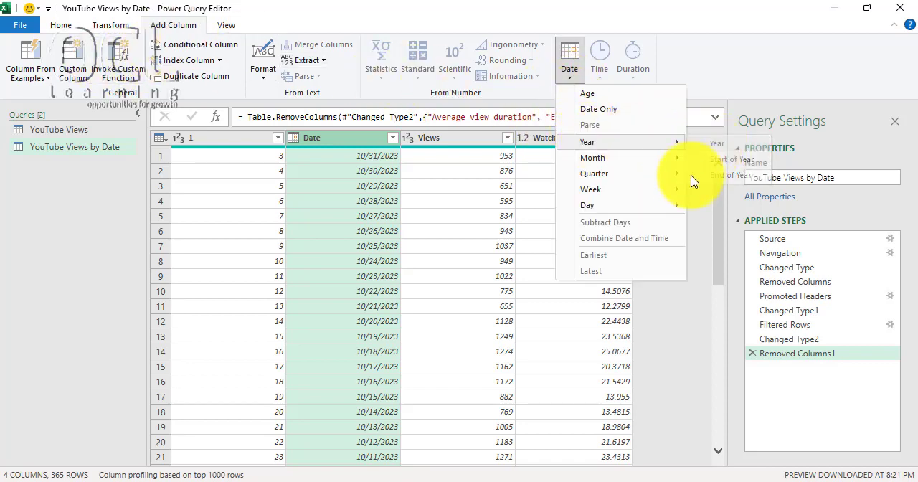
{"action": "left_click", "coordinate": [691, 162]}
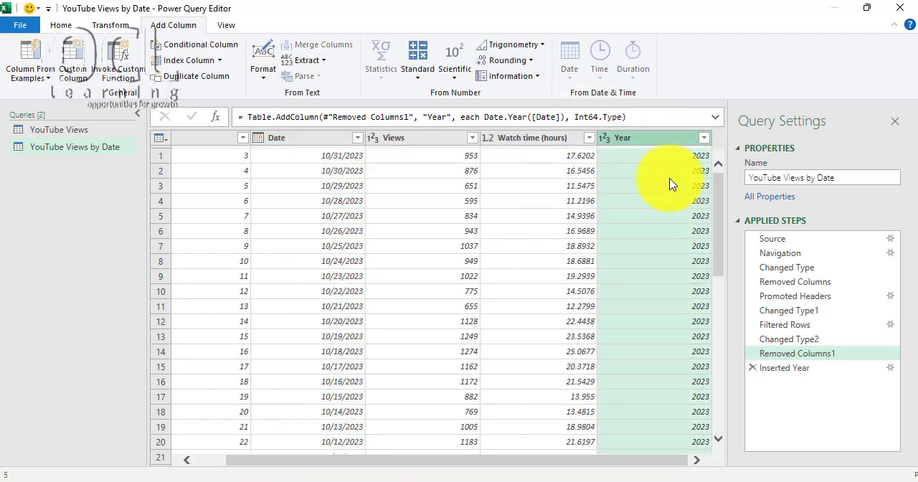
- Add a Month number column extracted from the Date column
{"action": "left_click", "coordinate": [285, 146]}
{"action": "left_click", "coordinate": [570, 76]}
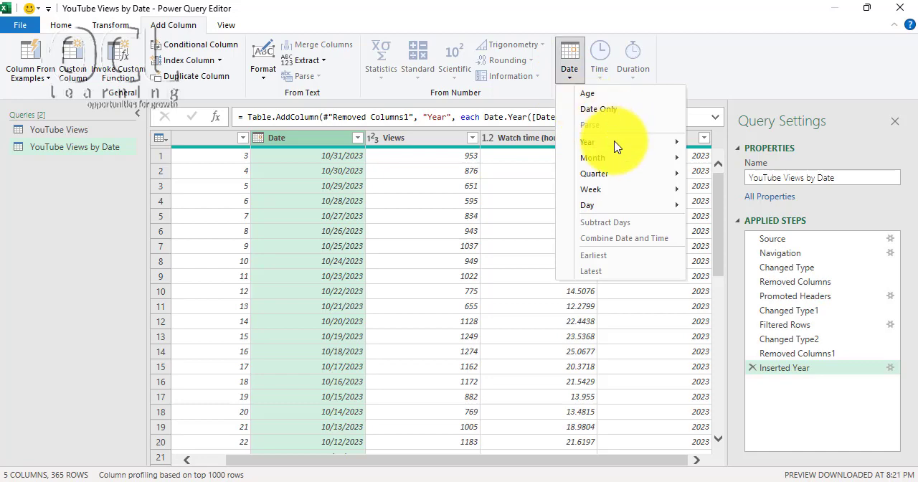
{"action": "mouse_move", "coordinate": [670, 156]}
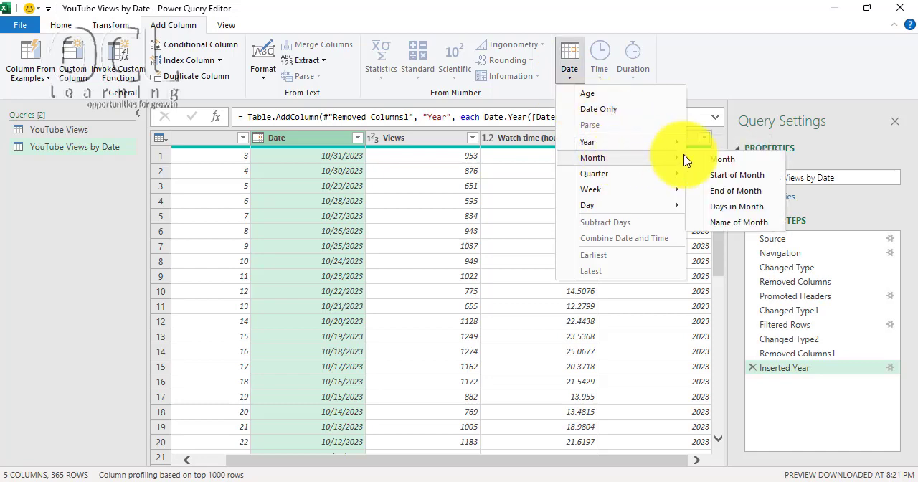
{"action": "left_click", "coordinate": [719, 161]}
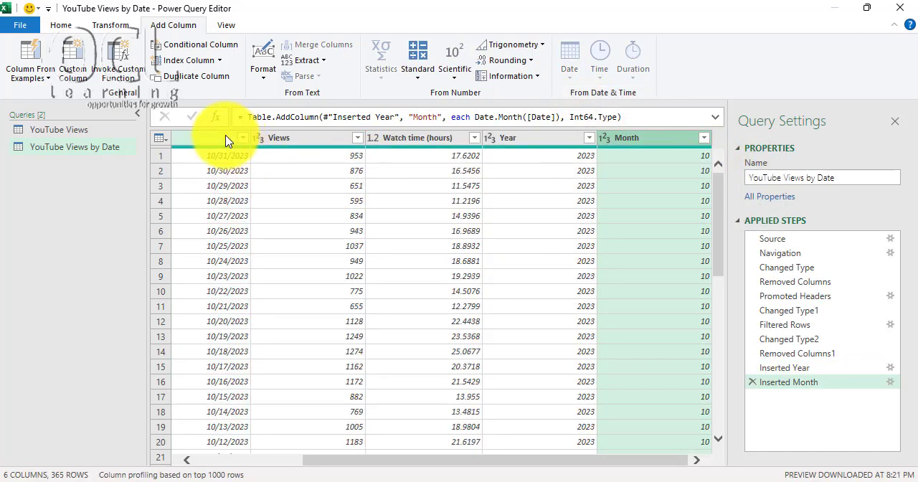
- Add a Month Name column based on the Date column
{"action": "left_click", "coordinate": [231, 140]}
{"action": "left_click", "coordinate": [570, 87]}
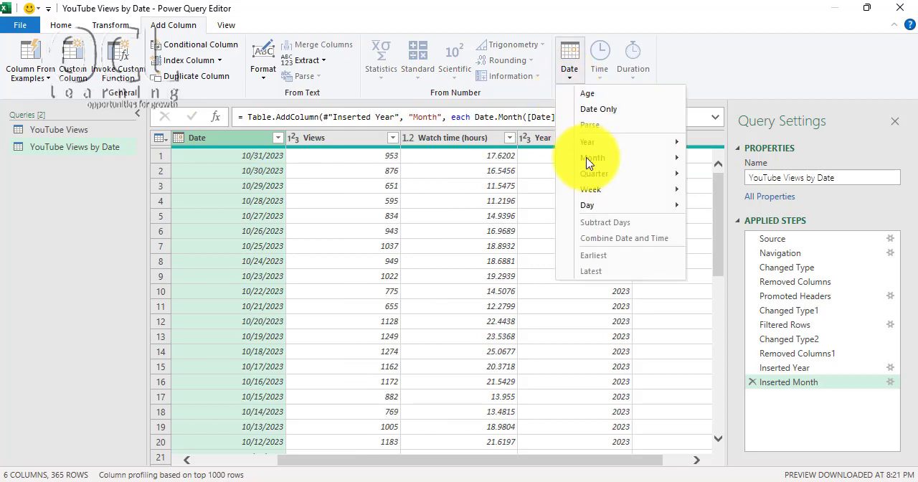
{"action": "mouse_move", "coordinate": [595, 160]}
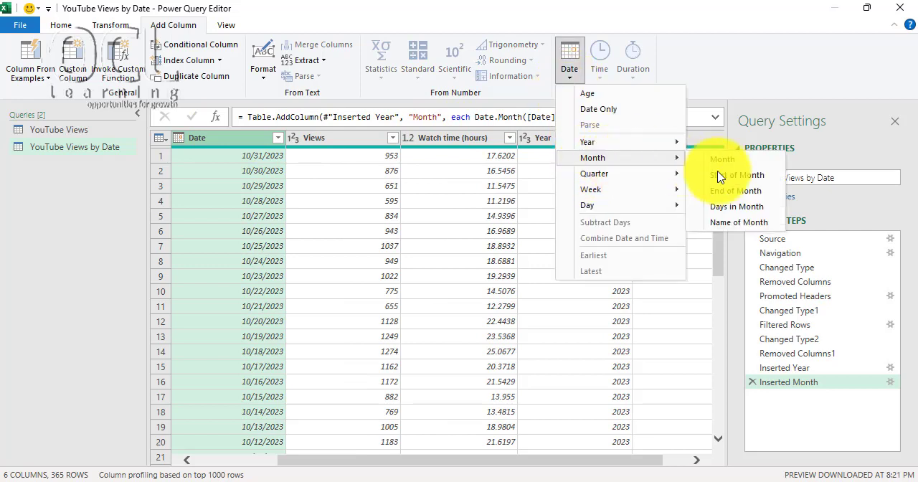
{"action": "left_click", "coordinate": [729, 224]}
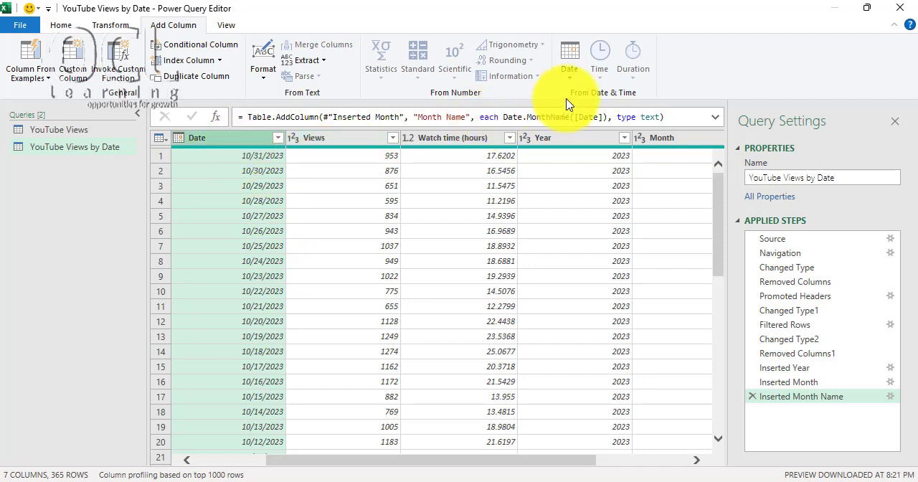
{"action": "left_click", "coordinate": [570, 70]}
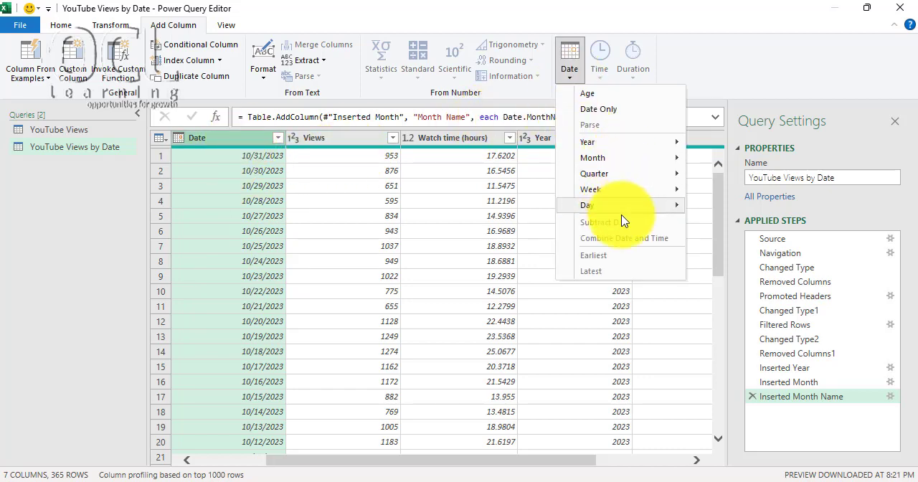
{"action": "mouse_move", "coordinate": [674, 207]}
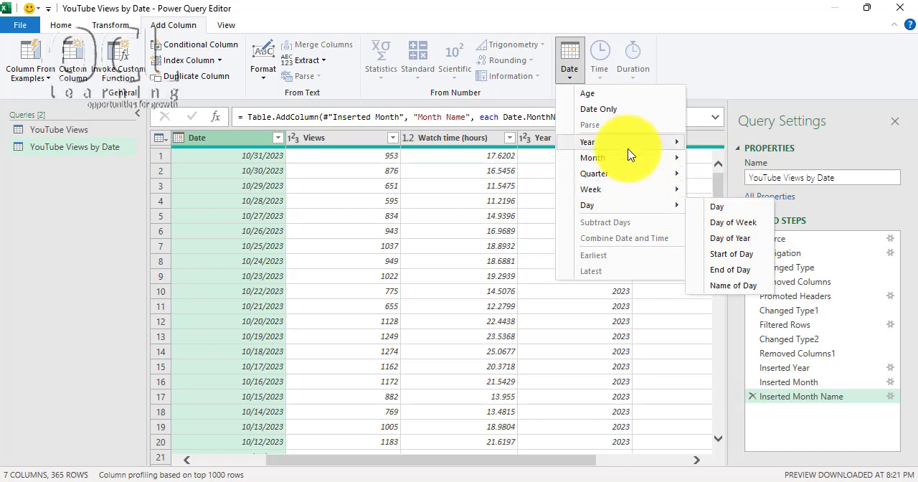
{"action": "left_click", "coordinate": [480, 464]}
{"action": "left_click_drag", "start_coordinate": [480, 464], "coordinate": [635, 457]}
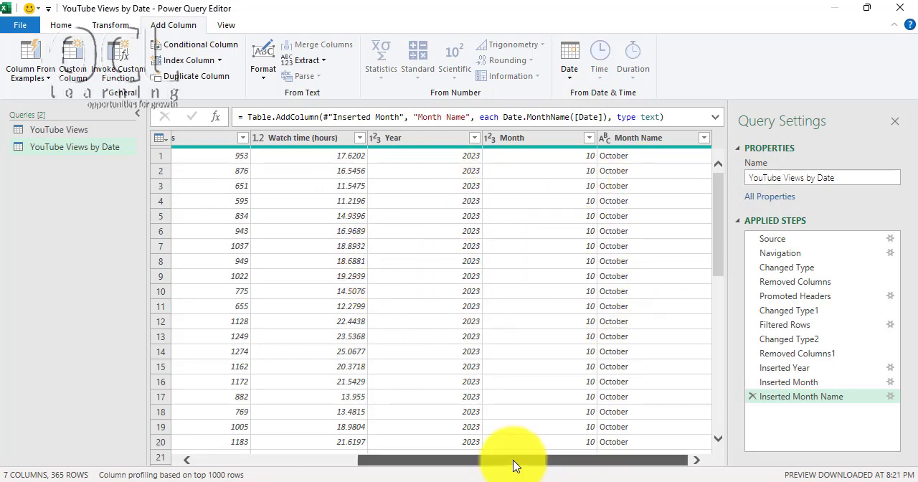
{"action": "left_click_drag", "start_coordinate": [512, 466], "coordinate": [277, 457]}
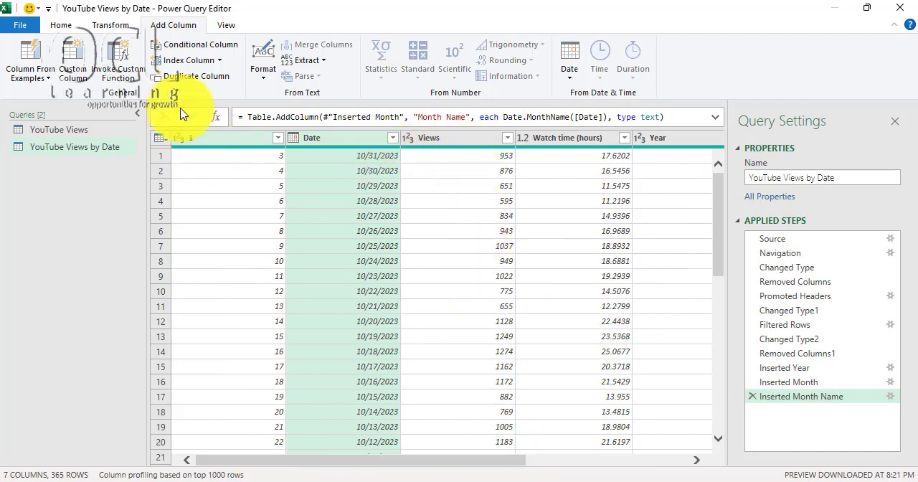
- Close the query editor and load the YouTube Views by Date query into a new worksheet
{"action": "left_click", "coordinate": [61, 25]}
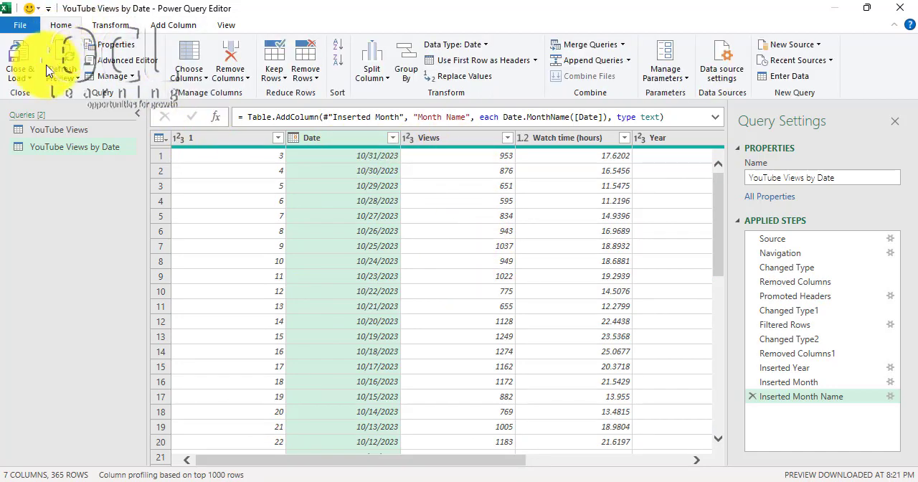
{"action": "left_click", "coordinate": [29, 78]}
{"action": "left_click", "coordinate": [57, 95]}
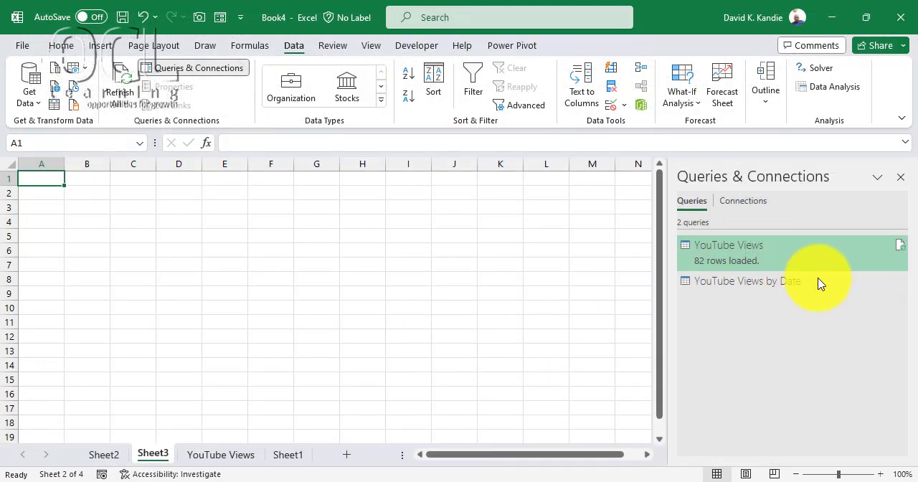
{"action": "mouse_move", "coordinate": [774, 264]}
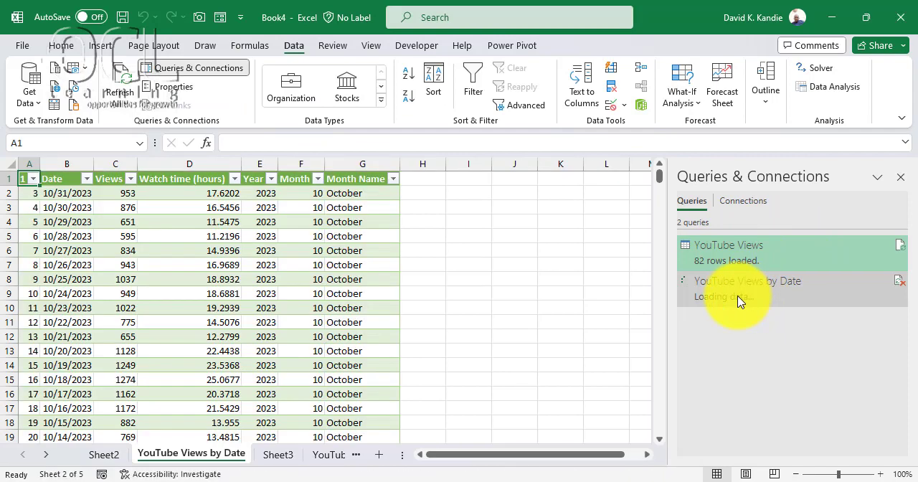
{"action": "mouse_move", "coordinate": [799, 294]}
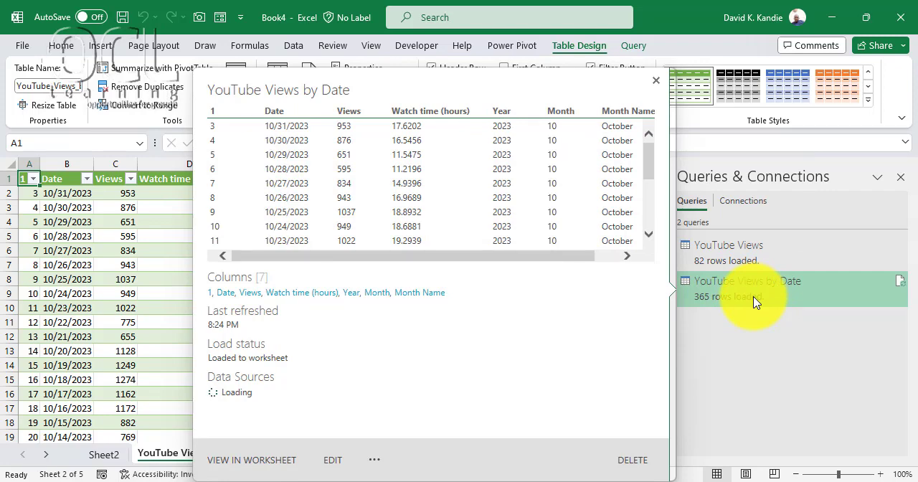
- Examine the Views, Watch time, Year, Month and Month Name columns of the loaded YouTube Views by Date table
{"action": "left_click", "coordinate": [154, 233]}
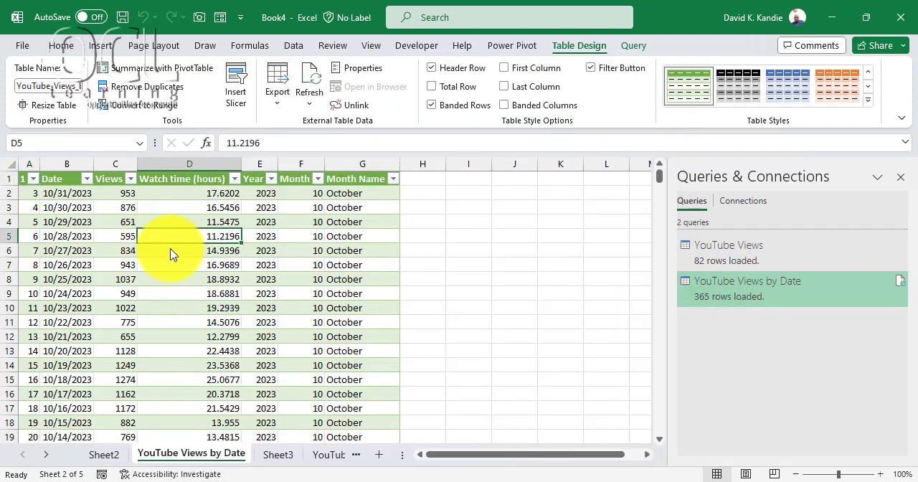
{"action": "left_click", "coordinate": [264, 267]}
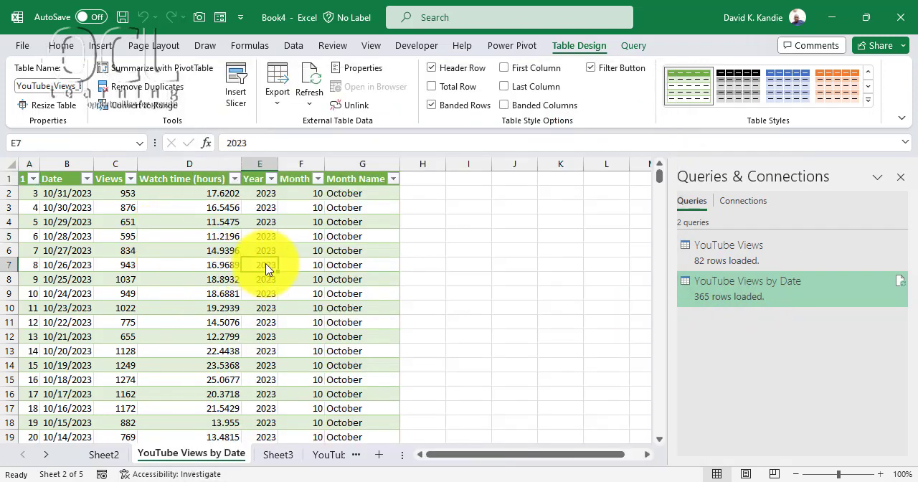
{"action": "left_click", "coordinate": [319, 238]}
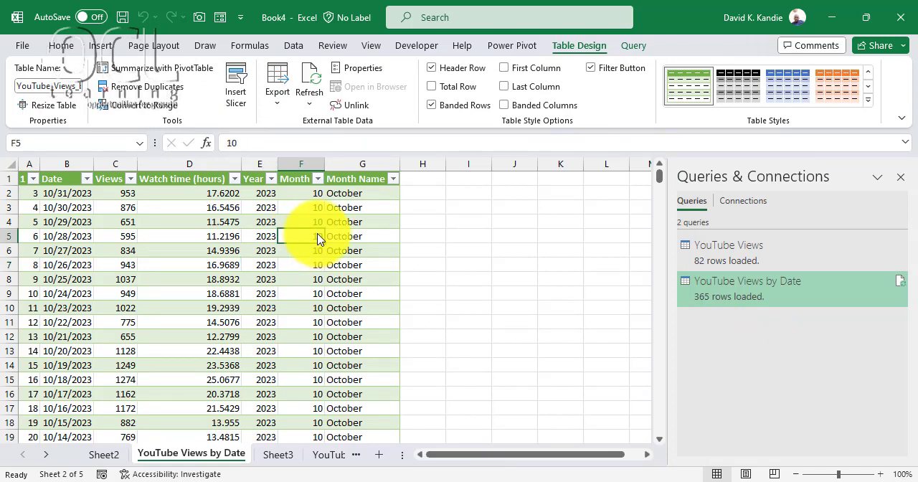
{"action": "left_click", "coordinate": [350, 196]}
{"action": "left_click", "coordinate": [258, 195]}
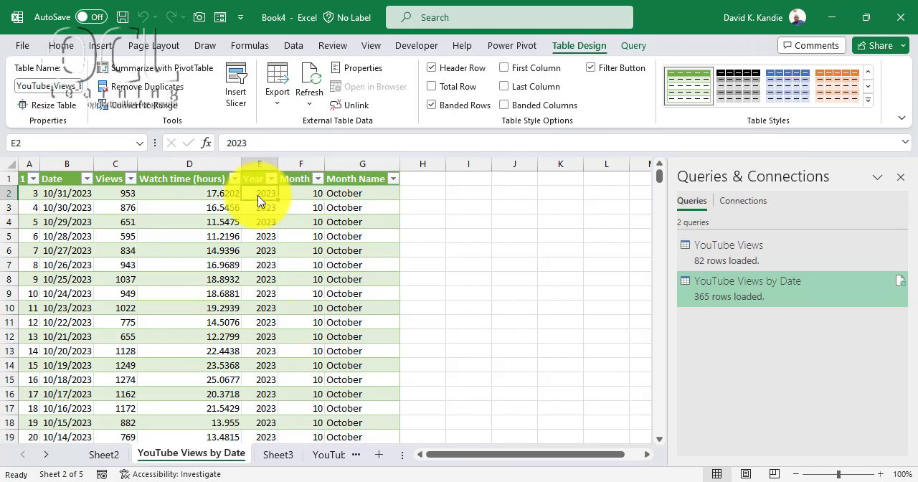
{"action": "left_click", "coordinate": [200, 195]}
{"action": "left_click", "coordinate": [121, 195]}
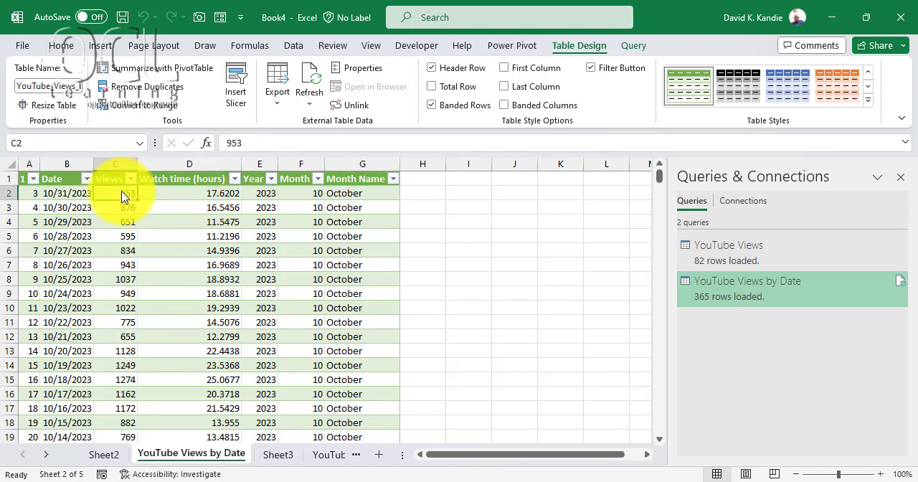
{"action": "left_click", "coordinate": [340, 199]}
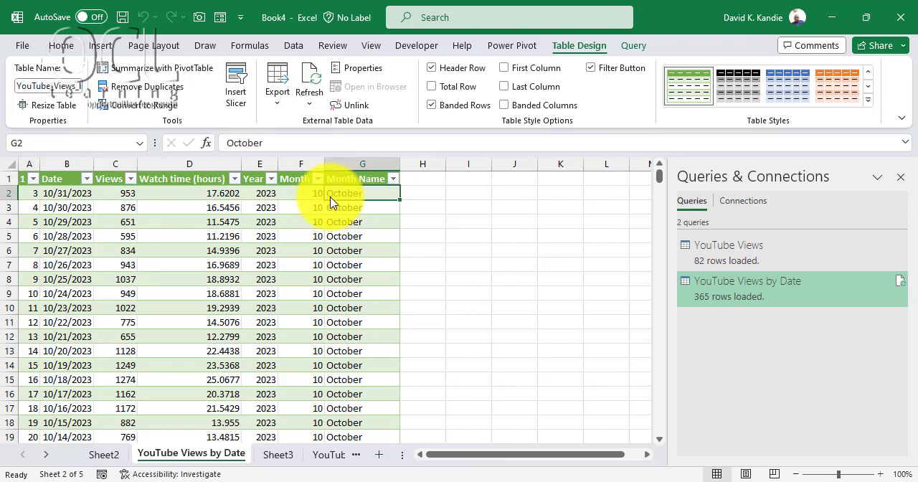
{"action": "left_click", "coordinate": [263, 195]}
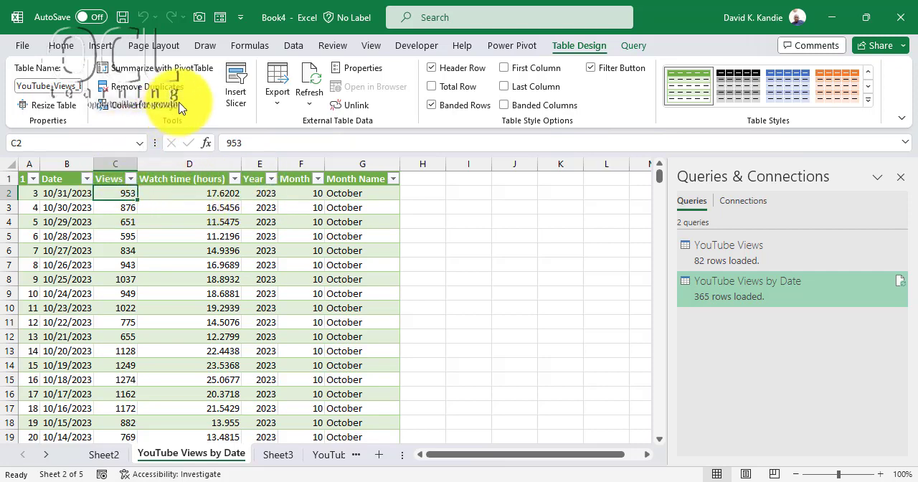
- Insert a PivotTable from the YouTube_Views_by_Date table on a new worksheet, with the data added to the Data Model
{"action": "left_click", "coordinate": [99, 46]}
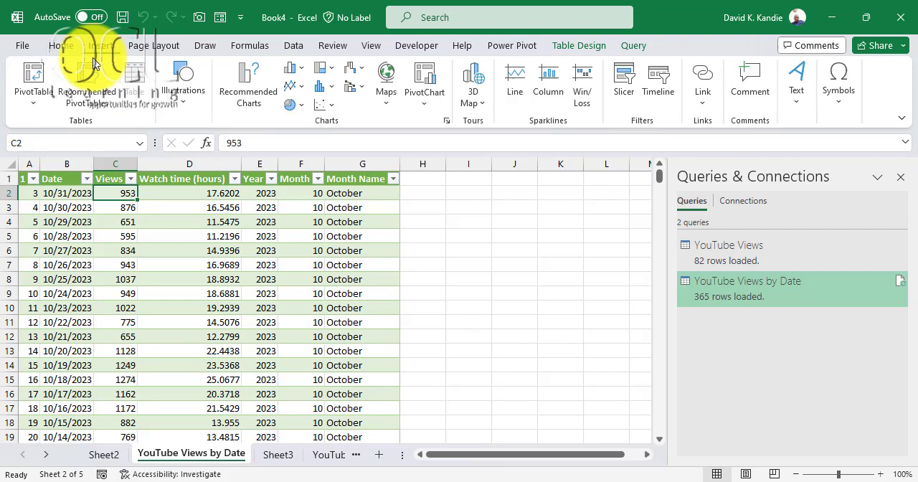
{"action": "left_click", "coordinate": [40, 110]}
{"action": "left_click", "coordinate": [68, 126]}
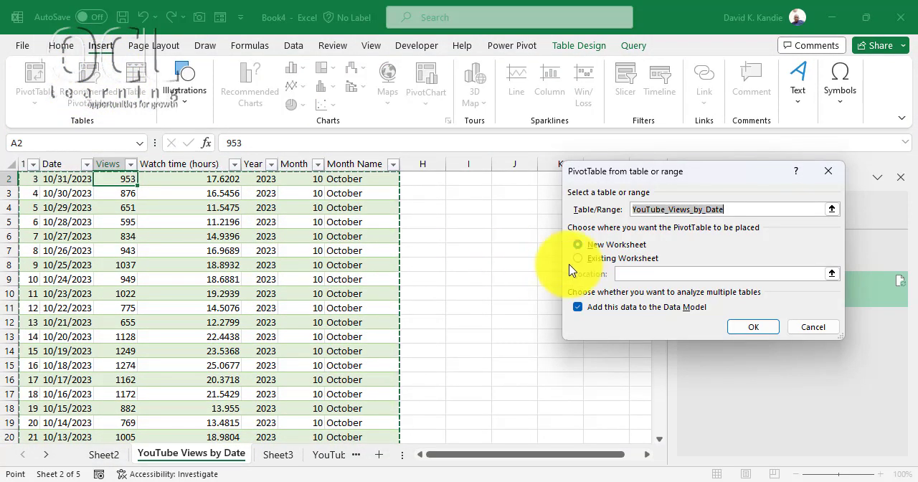
{"action": "left_click", "coordinate": [753, 327]}
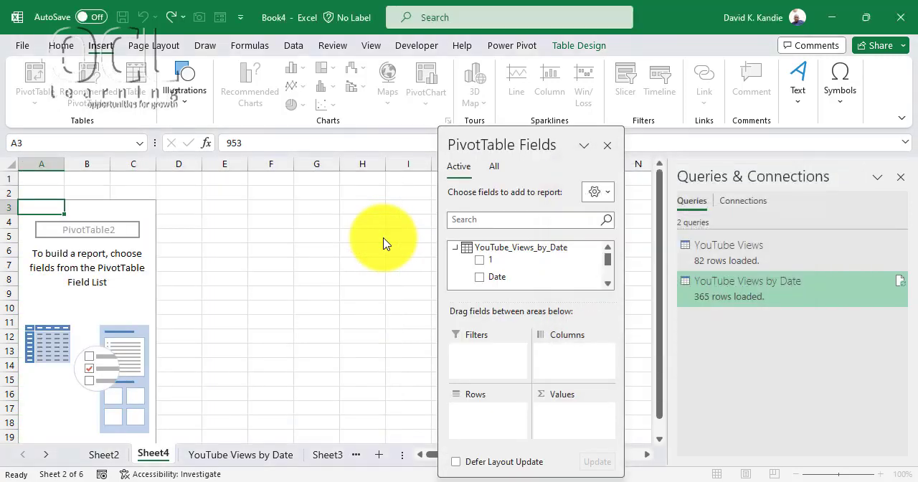
- Place the Year field in the PivotTable's rows, with Month Name nested below it
{"action": "left_click_drag", "start_coordinate": [609, 260], "coordinate": [606, 292]}
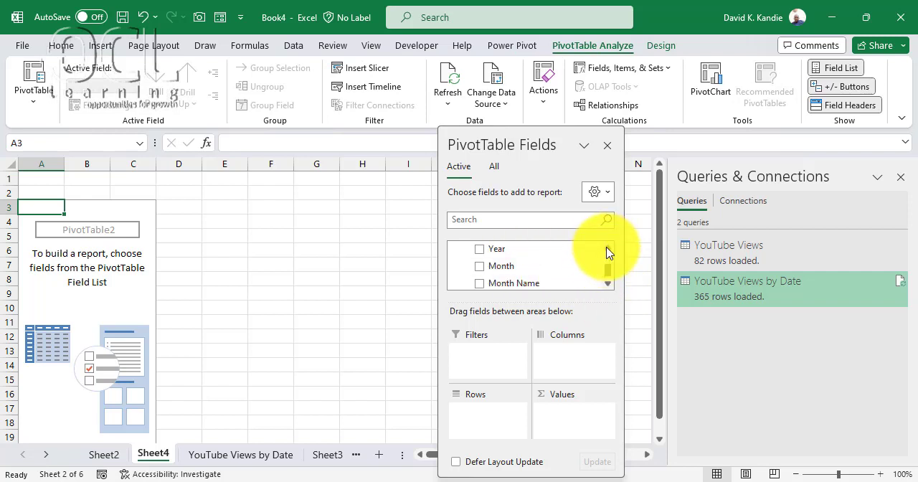
{"action": "left_click_drag", "start_coordinate": [501, 255], "coordinate": [503, 417]}
{"action": "left_click_drag", "start_coordinate": [532, 283], "coordinate": [488, 432]}
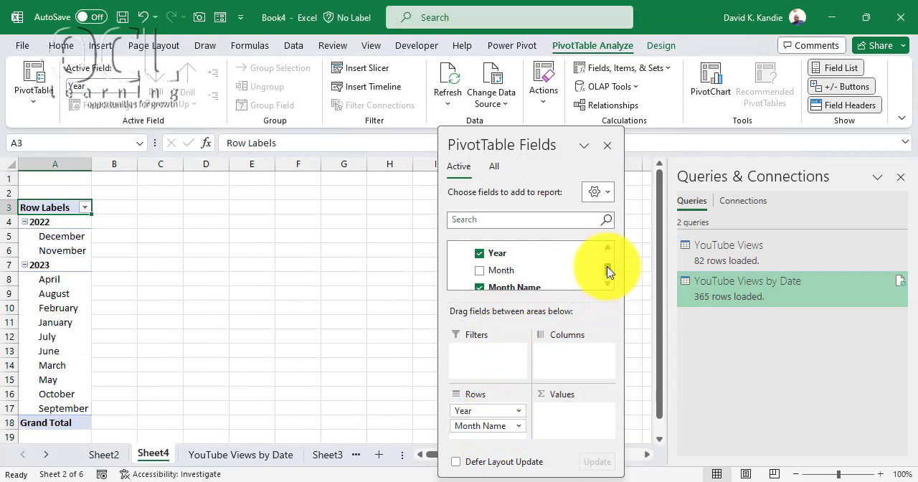
{"action": "left_click_drag", "start_coordinate": [607, 271], "coordinate": [605, 268]}
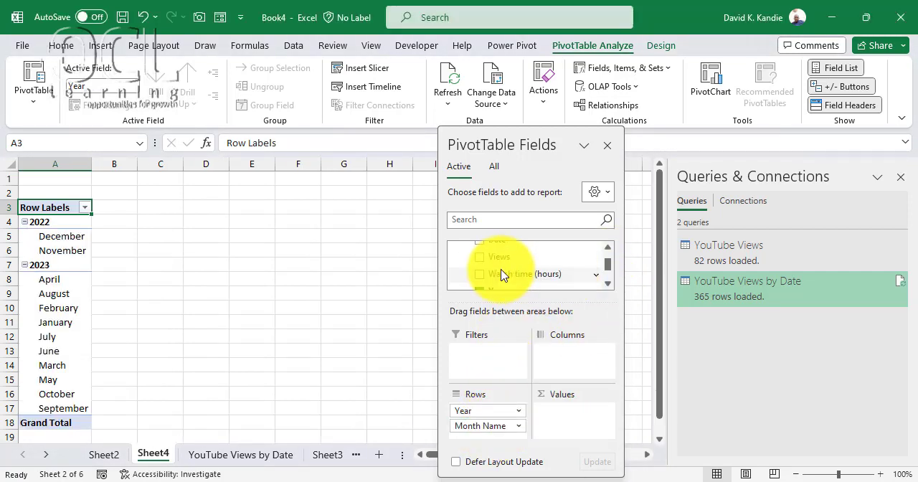
- Add the Views and Watch time (hours) fields to the PivotTable's values as sums
{"action": "left_click_drag", "start_coordinate": [501, 262], "coordinate": [553, 406]}
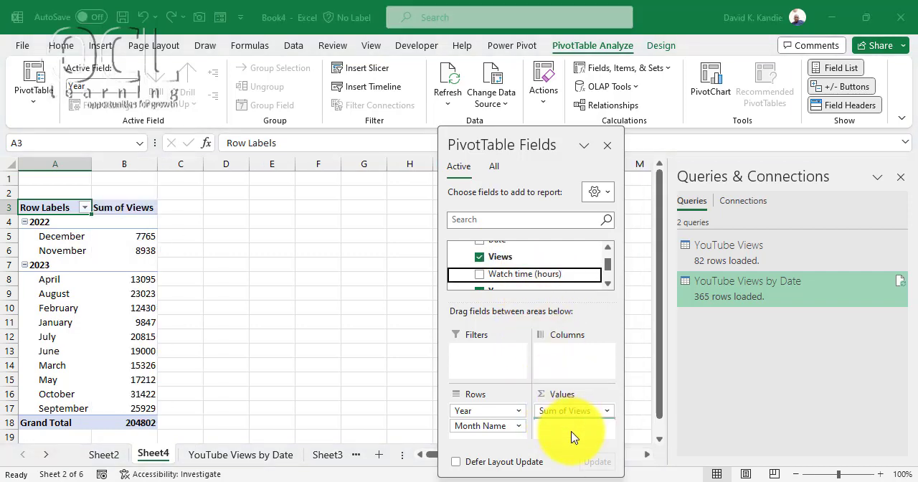
{"action": "mouse_move", "coordinate": [574, 438]}
{"action": "left_mouse_down"}
{"action": "mouse_move", "coordinate": [475, 379]}
{"action": "mouse_move", "coordinate": [570, 423]}
{"action": "left_mouse_up"}
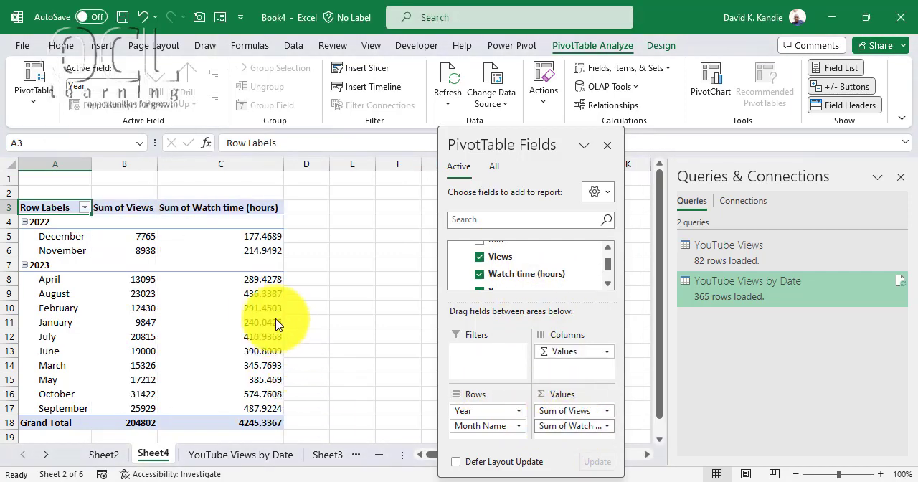
- Check the order of the month names under 2022 and 2023 and close the PivotTable field list
{"action": "left_click", "coordinate": [64, 239]}
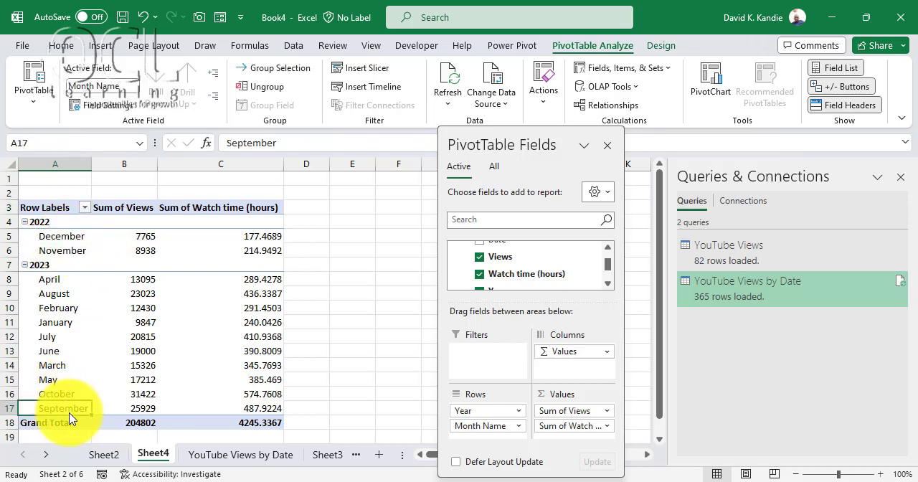
{"action": "left_click_drag", "start_coordinate": [52, 286], "coordinate": [66, 410]}
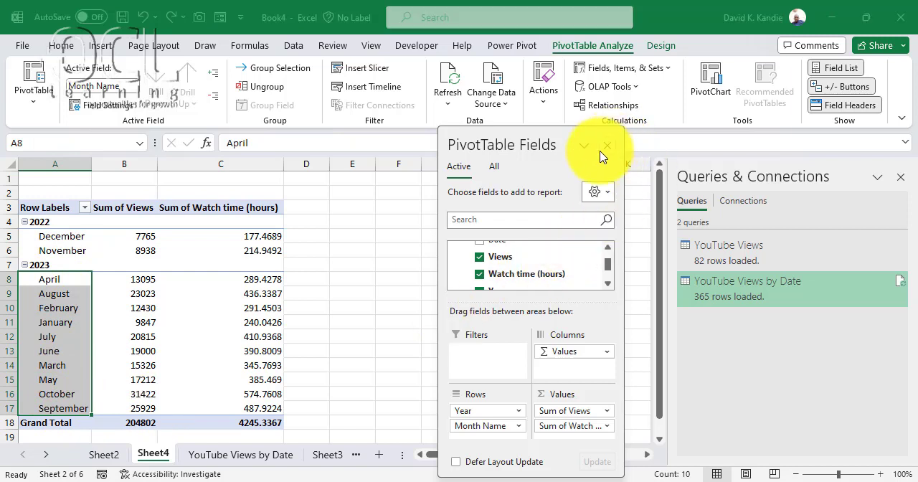
{"action": "left_click", "coordinate": [607, 145]}
{"action": "left_click_drag", "start_coordinate": [65, 261], "coordinate": [66, 262]}
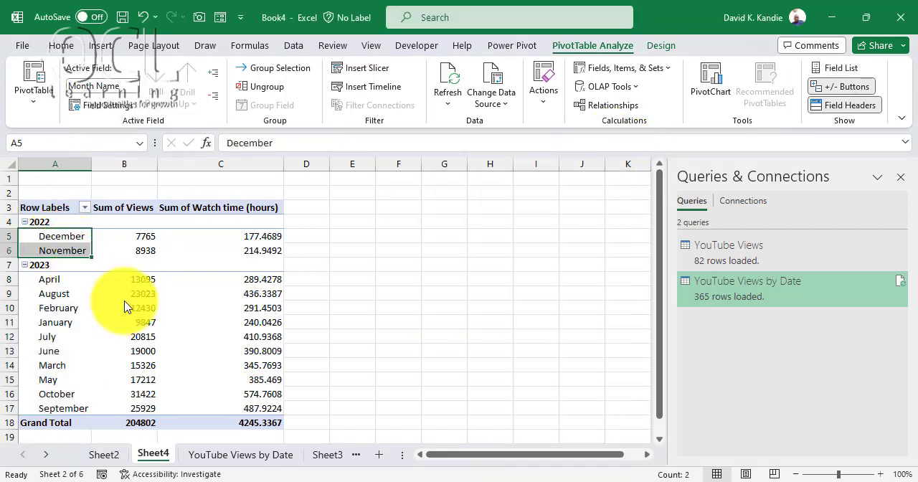
- Insert a line PivotChart from the monthly PivotTable and place it beside the table, clear of its columns
{"action": "left_click", "coordinate": [147, 307]}
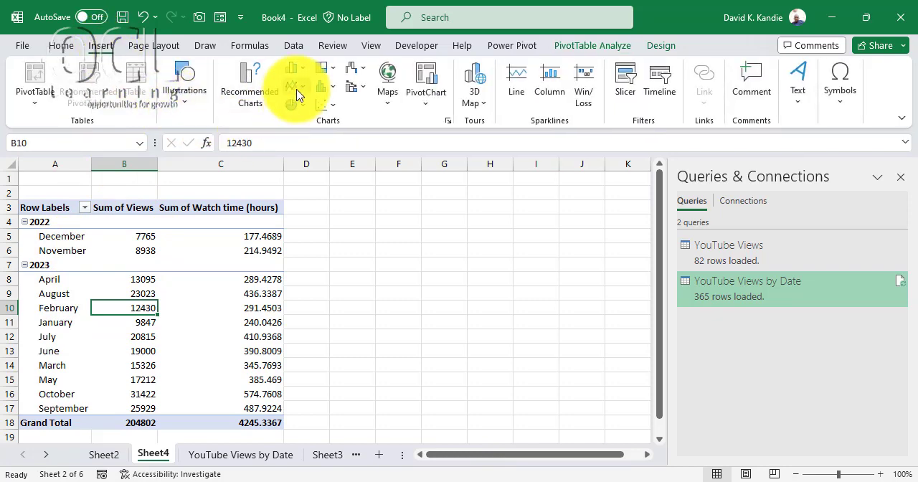
{"action": "left_click", "coordinate": [298, 95]}
{"action": "left_click", "coordinate": [311, 139]}
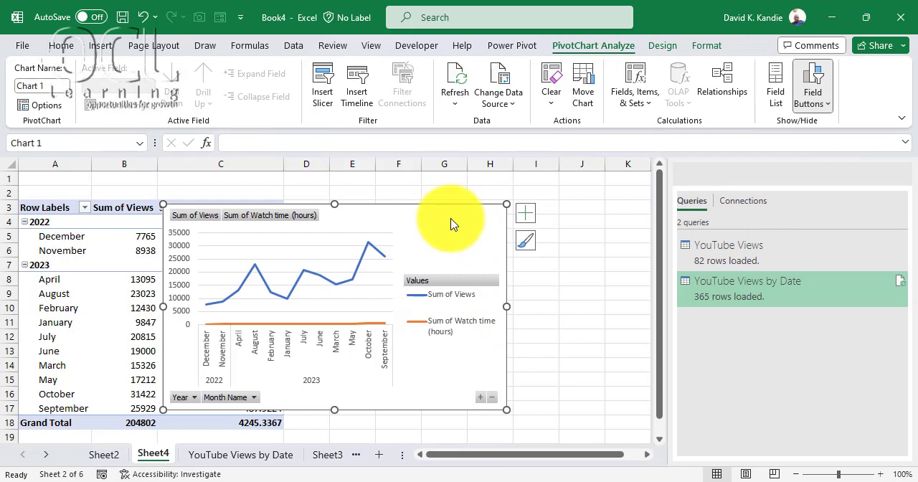
{"action": "left_click_drag", "start_coordinate": [452, 225], "coordinate": [643, 213]}
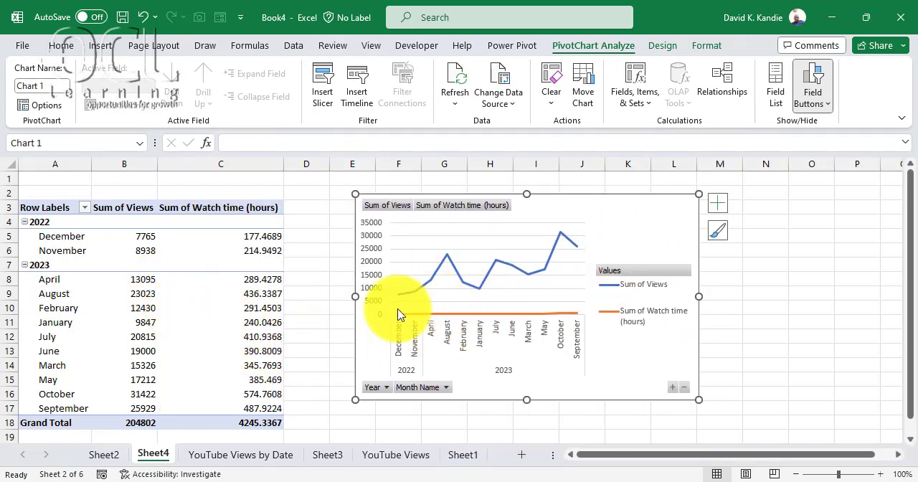
- Plot the Sum of Watch time (hours) series on the secondary axis and enlarge the chart slightly
{"action": "right_click", "coordinate": [511, 318]}
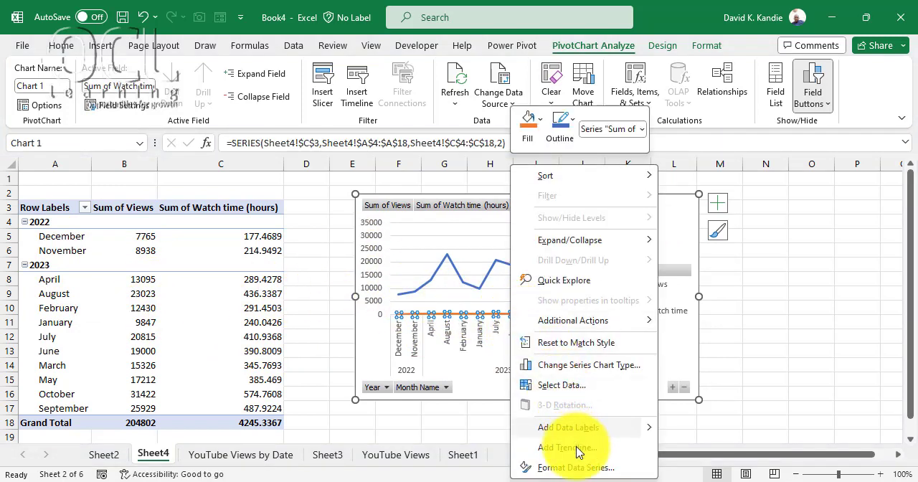
{"action": "key", "text": "Escape"}
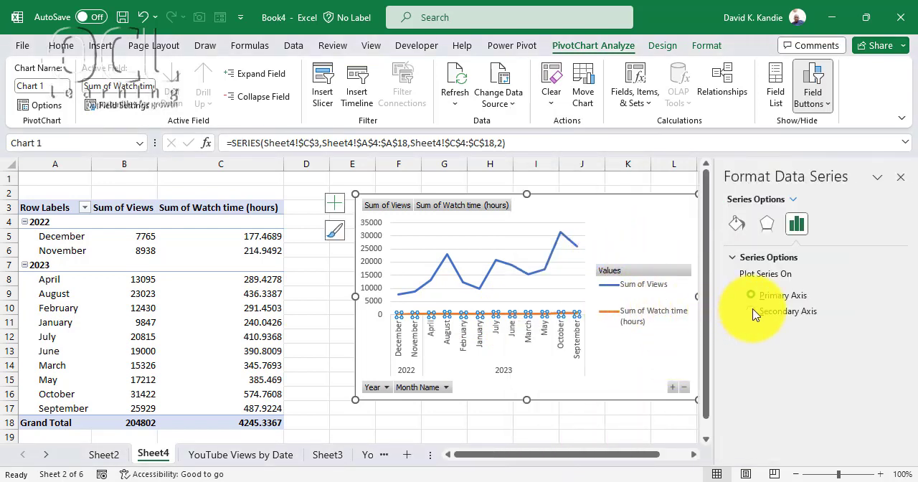
{"action": "left_click", "coordinate": [751, 311]}
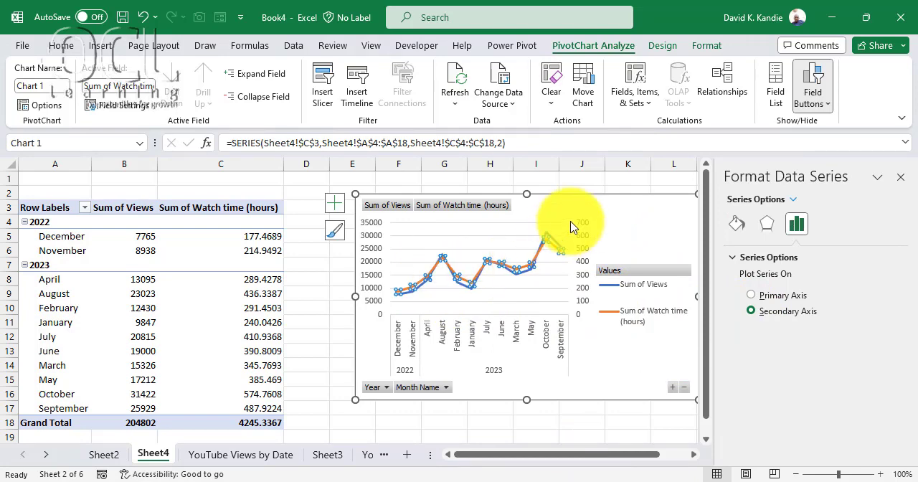
{"action": "left_click", "coordinate": [901, 178]}
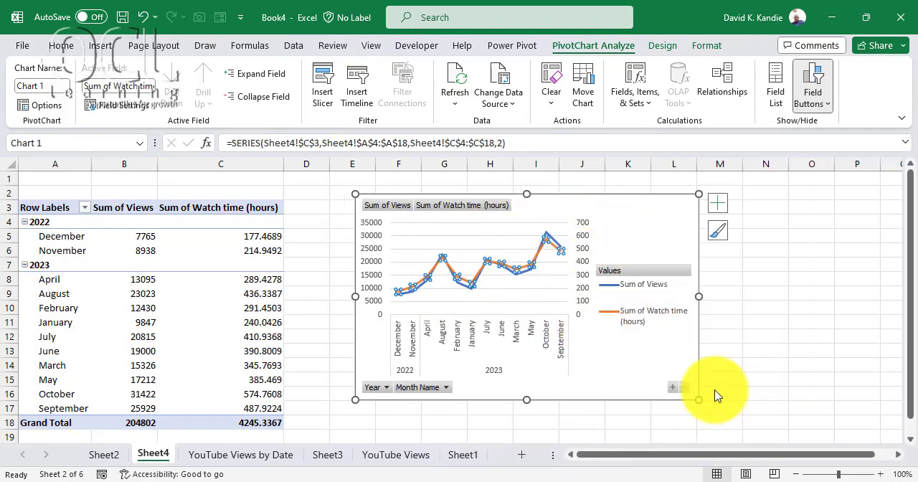
{"action": "left_click_drag", "start_coordinate": [705, 407], "coordinate": [759, 431]}
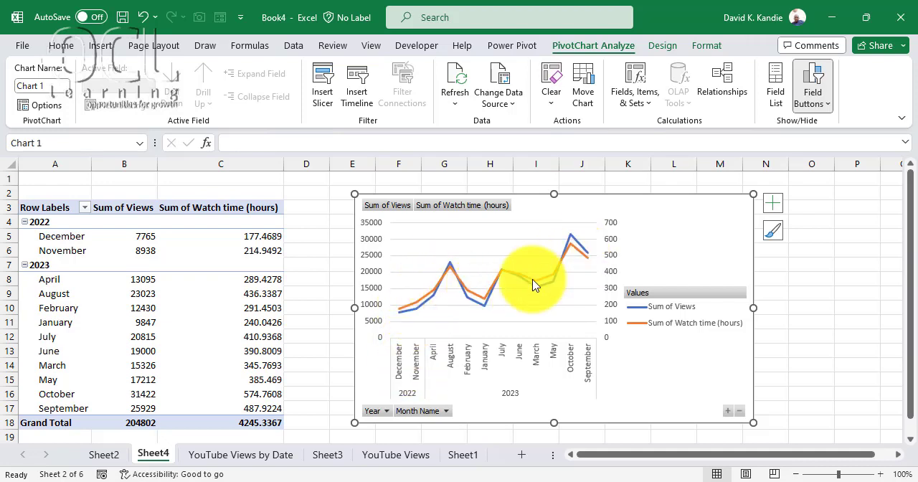
- Add data labels to the Sum of Watch time (hours) line and enlarge the chart to space them out
{"action": "right_click", "coordinate": [423, 302]}
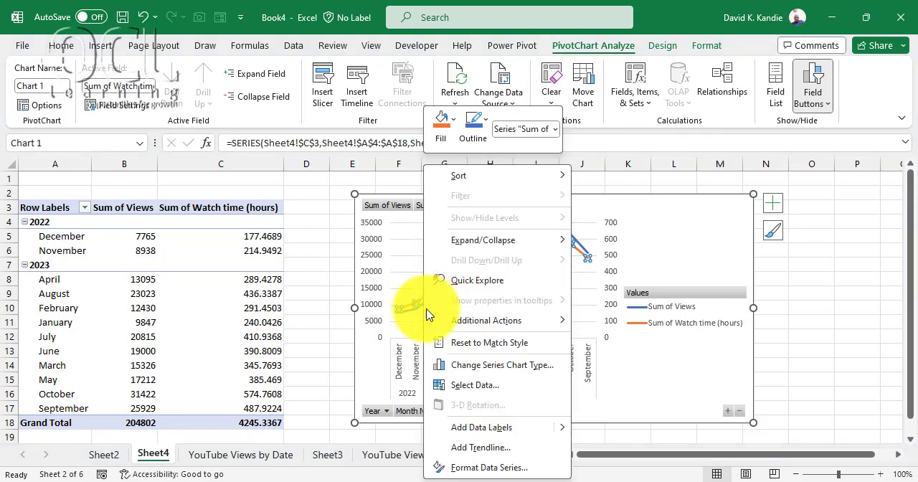
{"action": "left_click", "coordinate": [494, 428]}
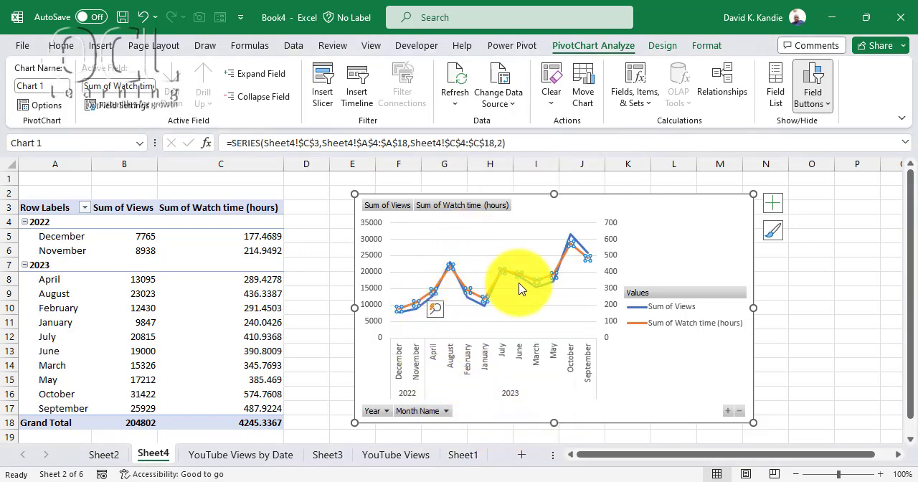
{"action": "left_click", "coordinate": [697, 219]}
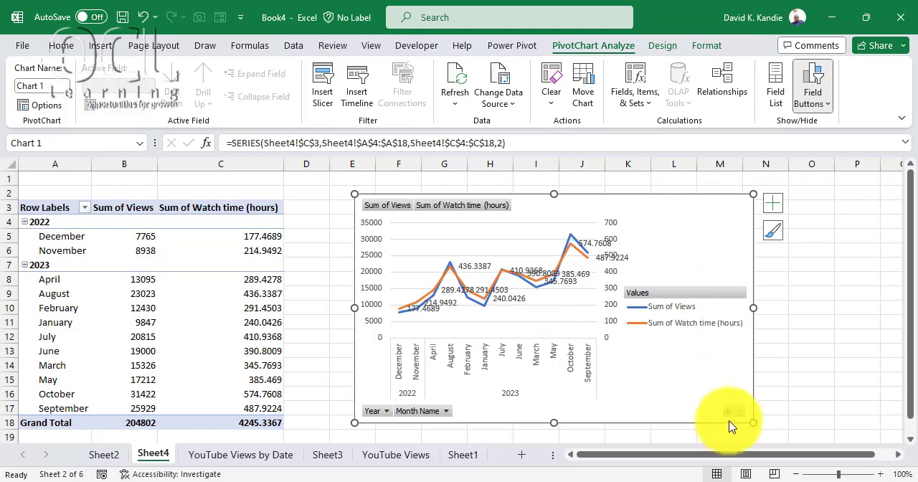
{"action": "left_click_drag", "start_coordinate": [753, 423], "coordinate": [831, 437]}
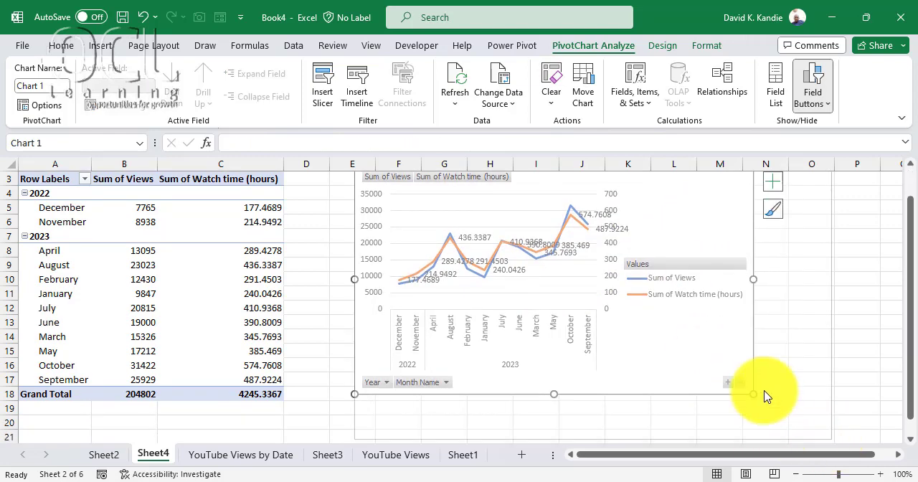
{"action": "left_click", "coordinate": [208, 322]}
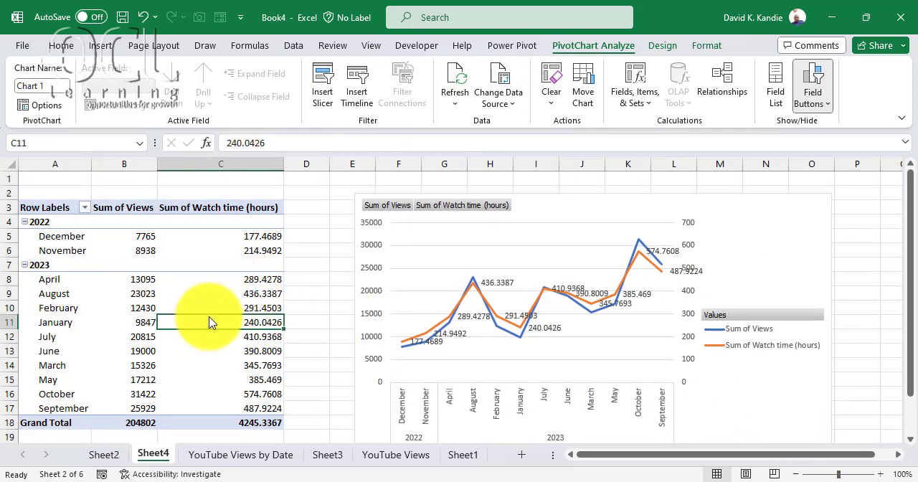